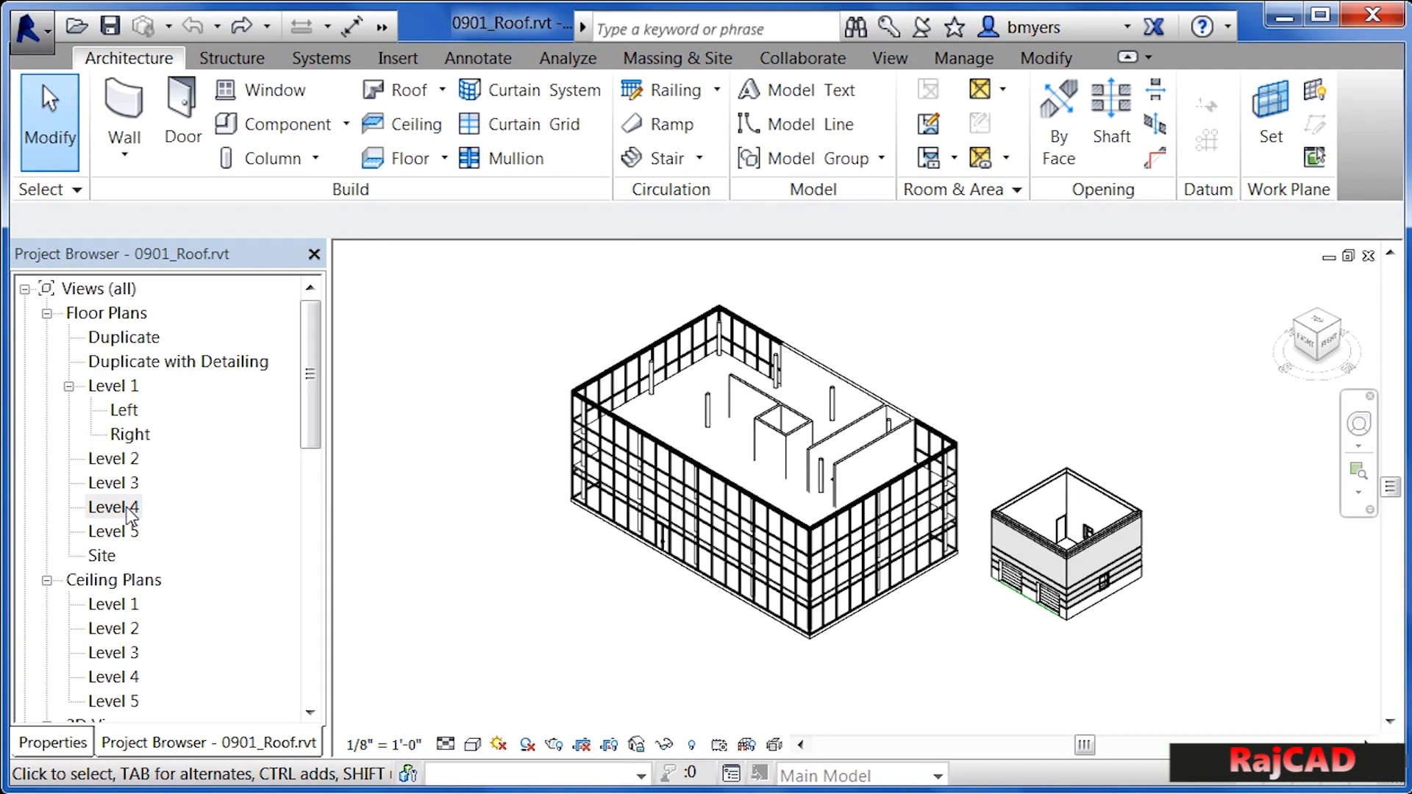
Rename the Level 4 floor plan to Roof and apply the name to the corresponding level and views
{"action": "right_click", "coordinate": [128, 508]}
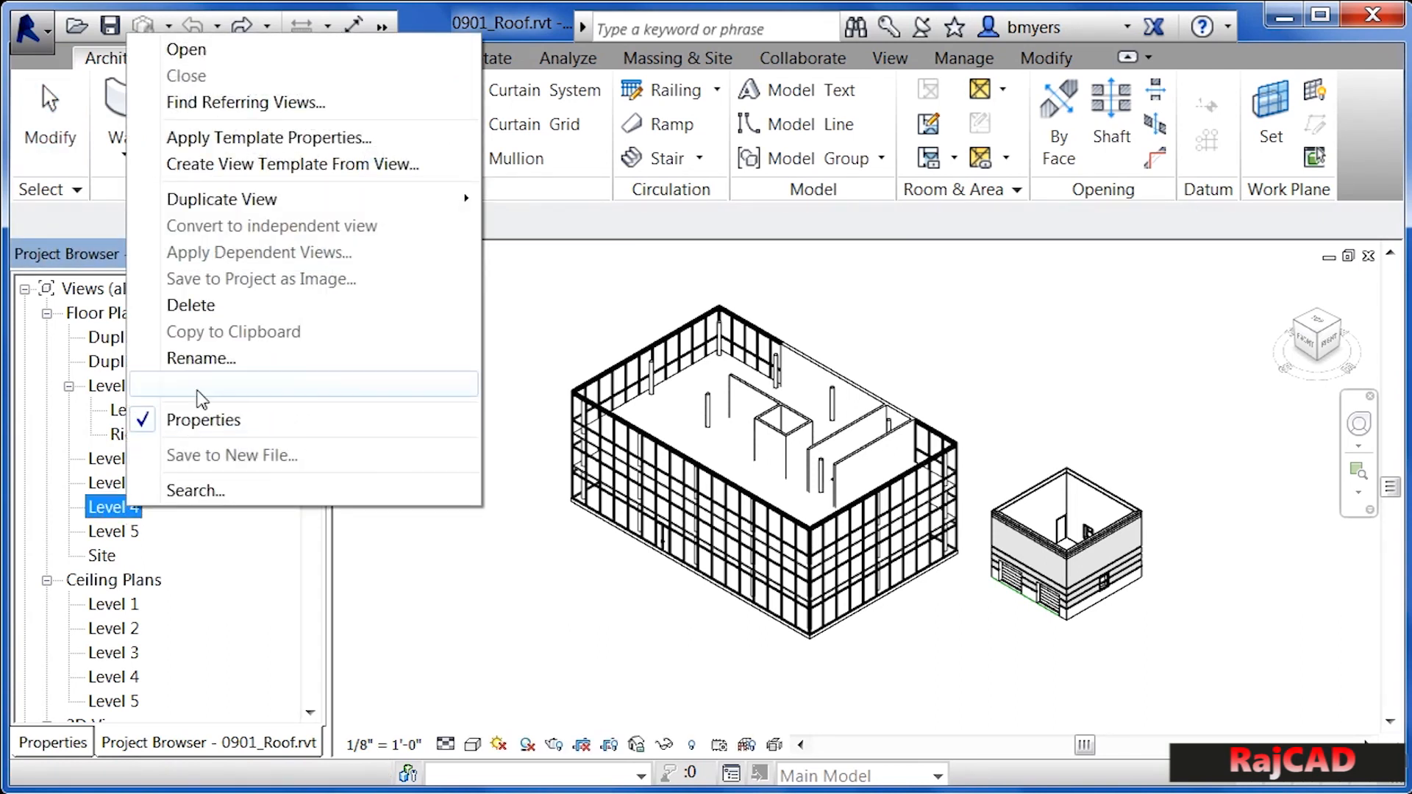
{"action": "left_click", "coordinate": [210, 359]}
{"action": "type", "text": "Roof"}
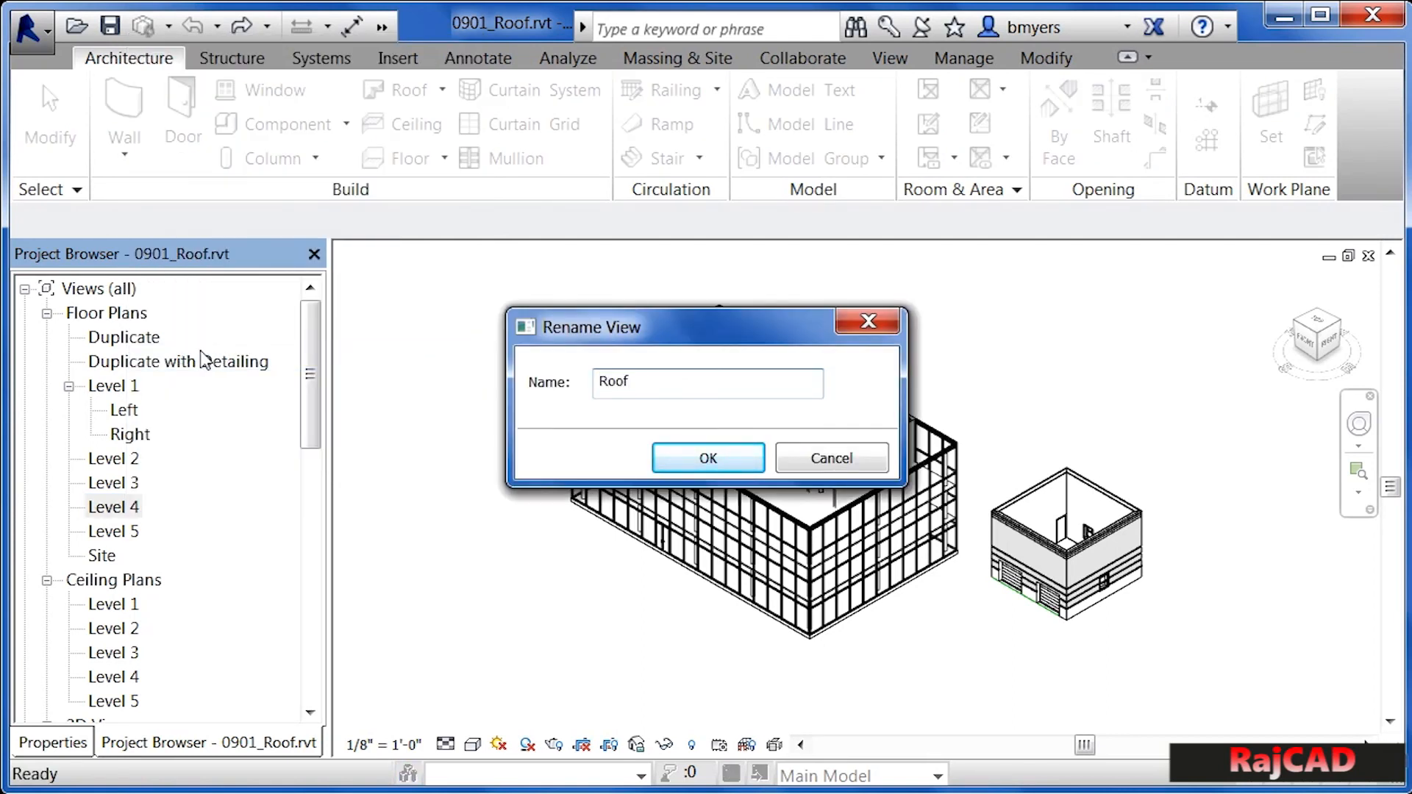
{"action": "left_click", "coordinate": [664, 447]}
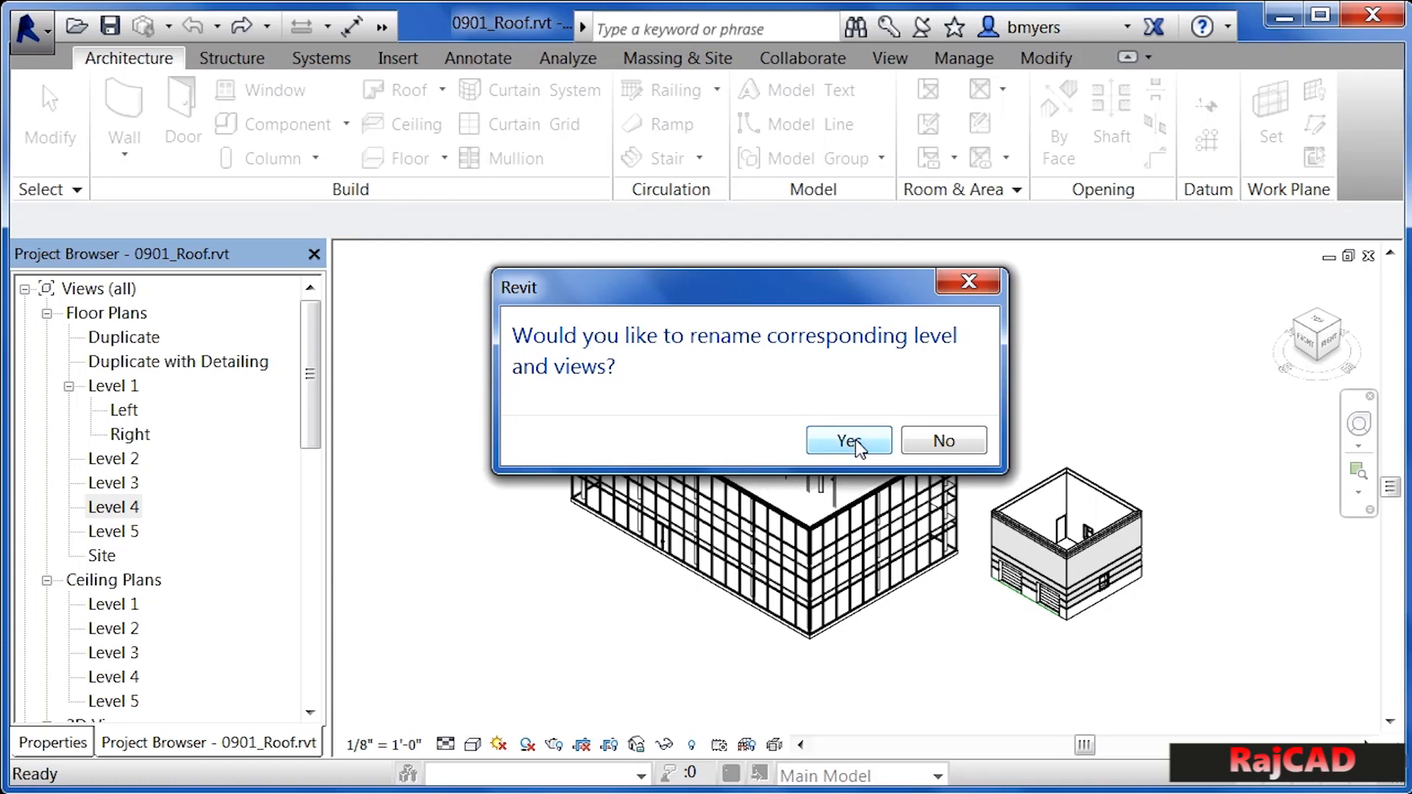
{"action": "left_click", "coordinate": [855, 439]}
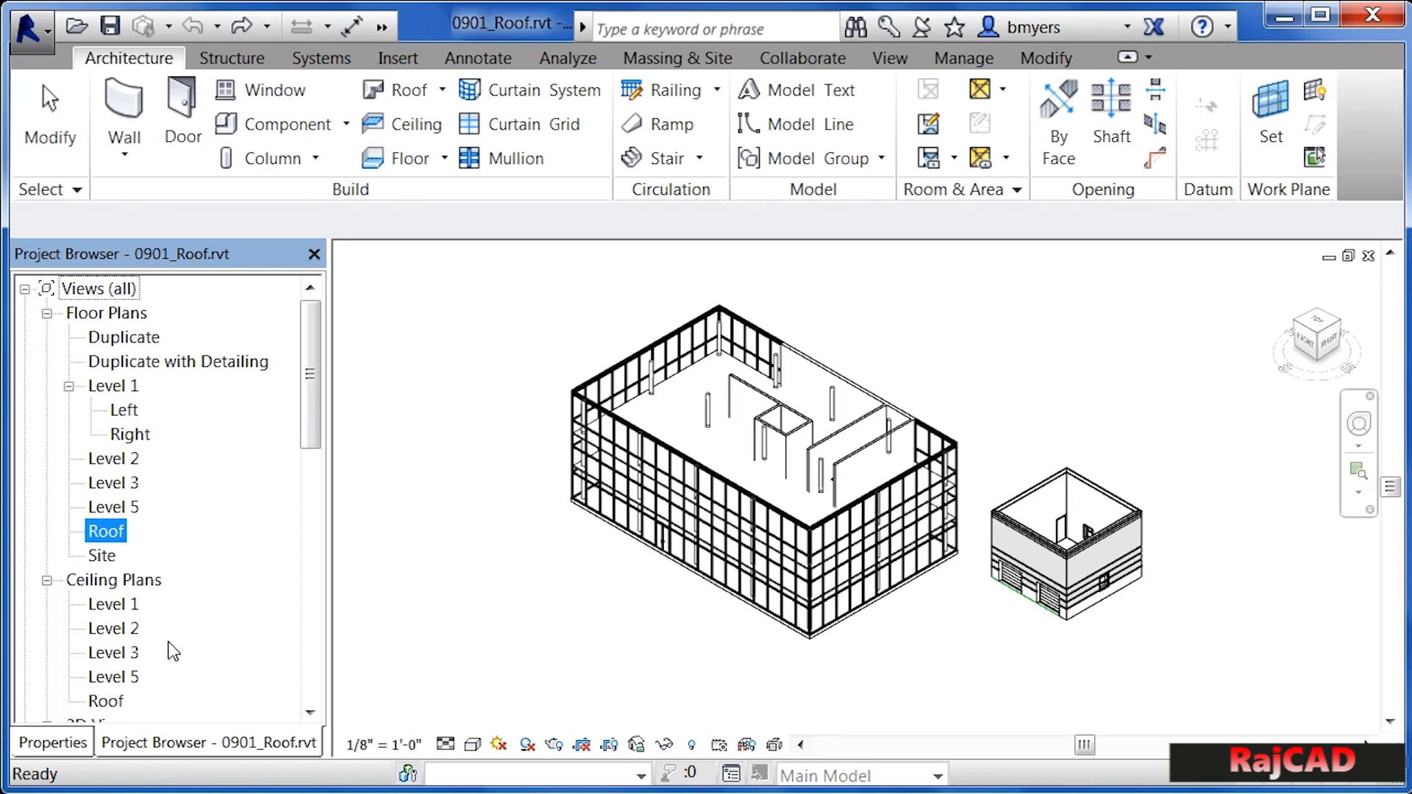
Rename the Level 5 floor plan to TOP, including its corresponding level and views
{"action": "left_click", "coordinate": [132, 515]}
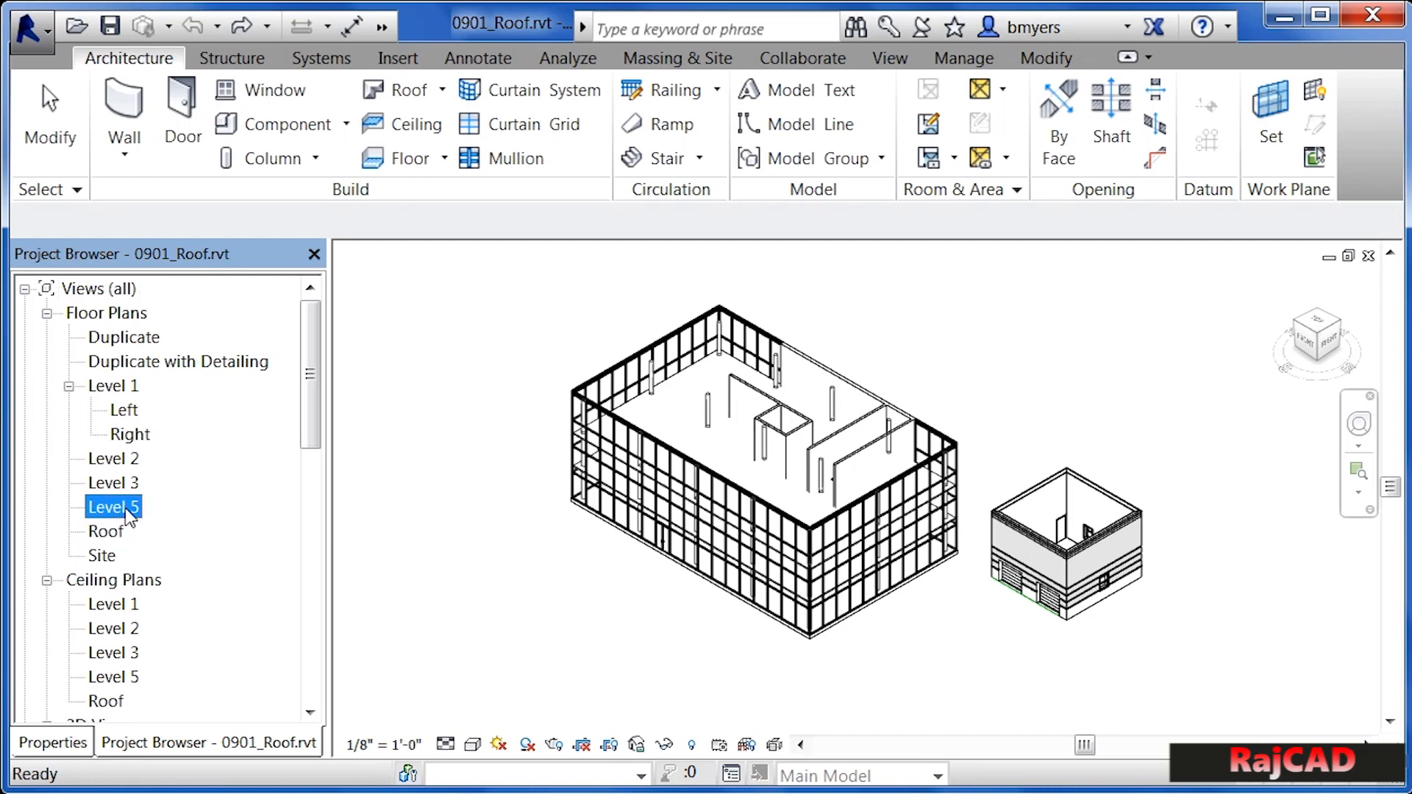
{"action": "right_click", "coordinate": [129, 517]}
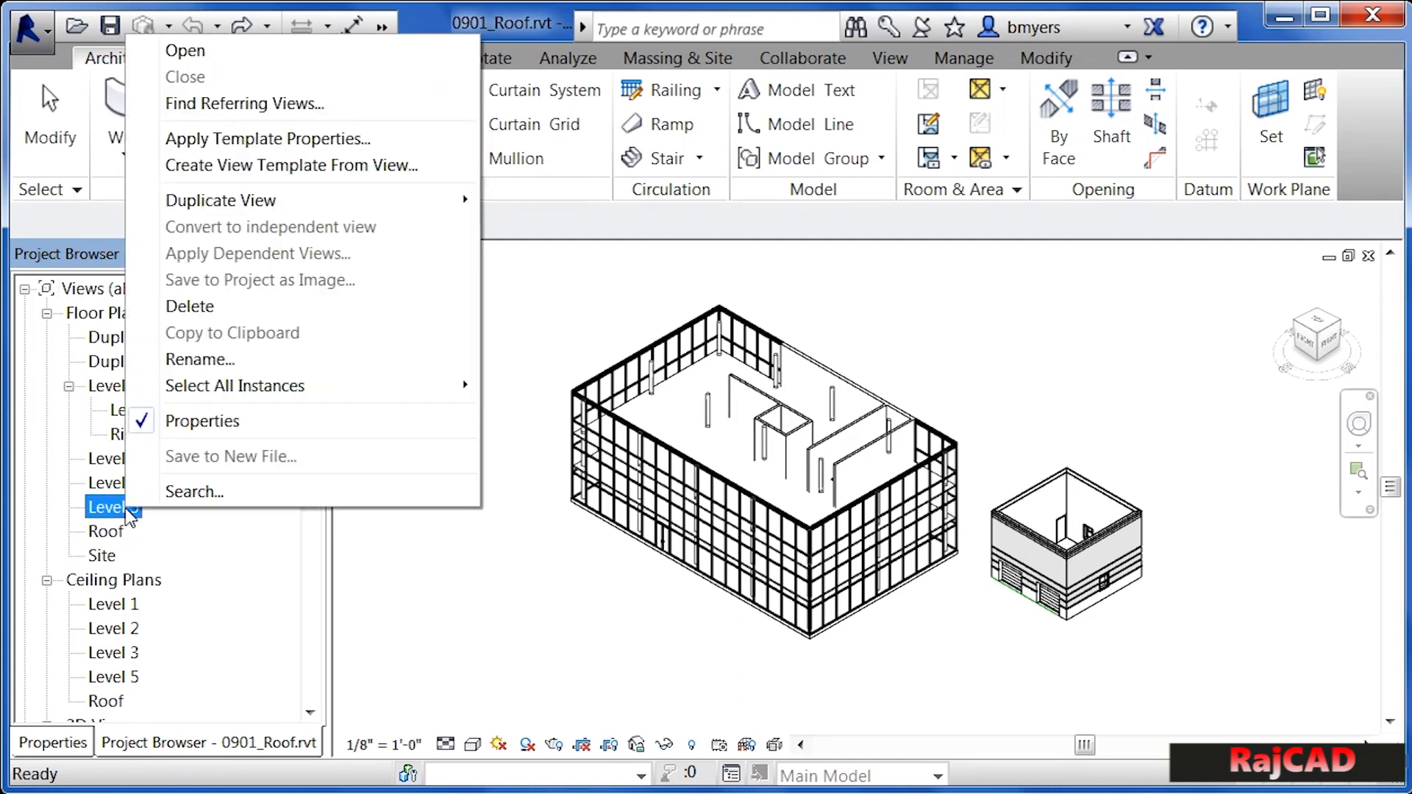
{"action": "left_click", "coordinate": [235, 359]}
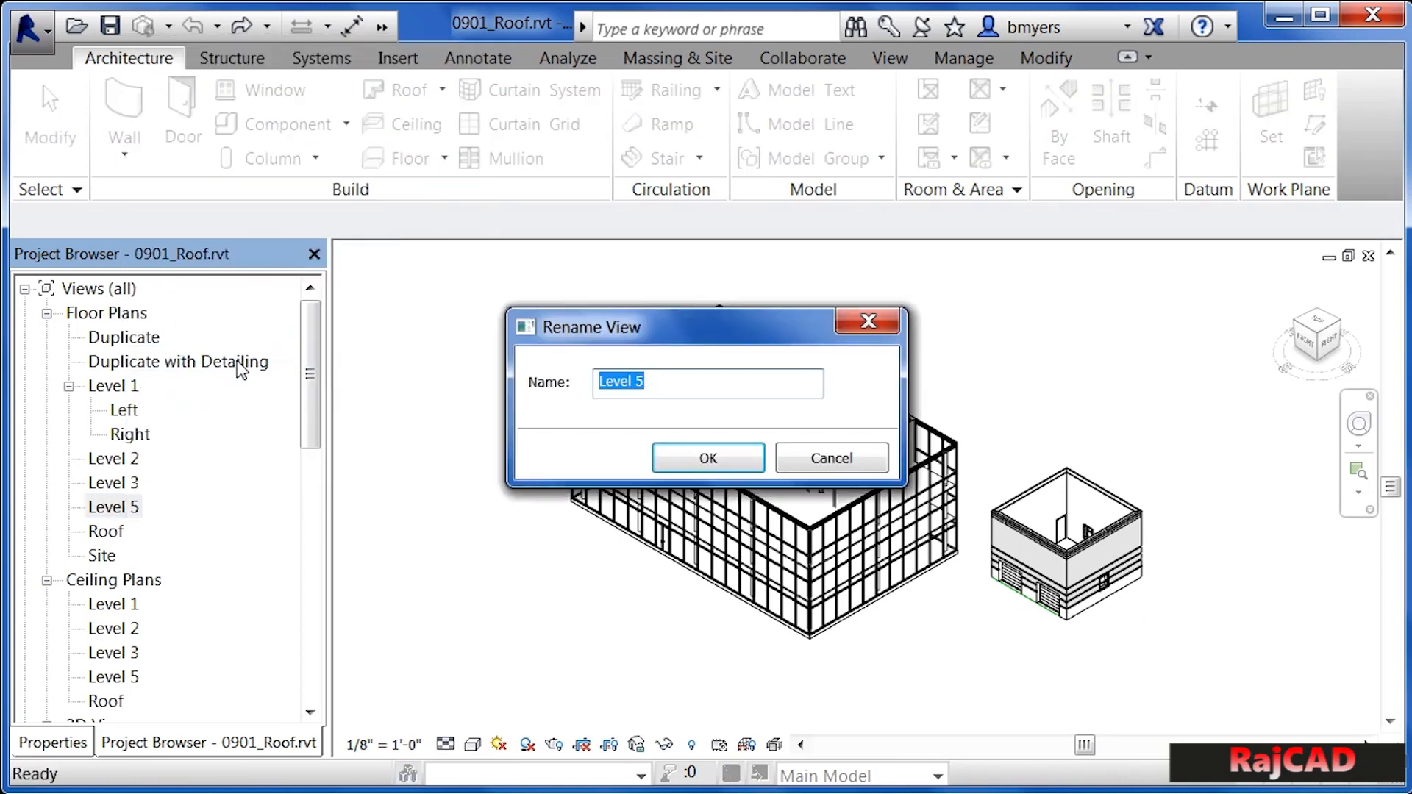
{"action": "type", "text": "TOP"}
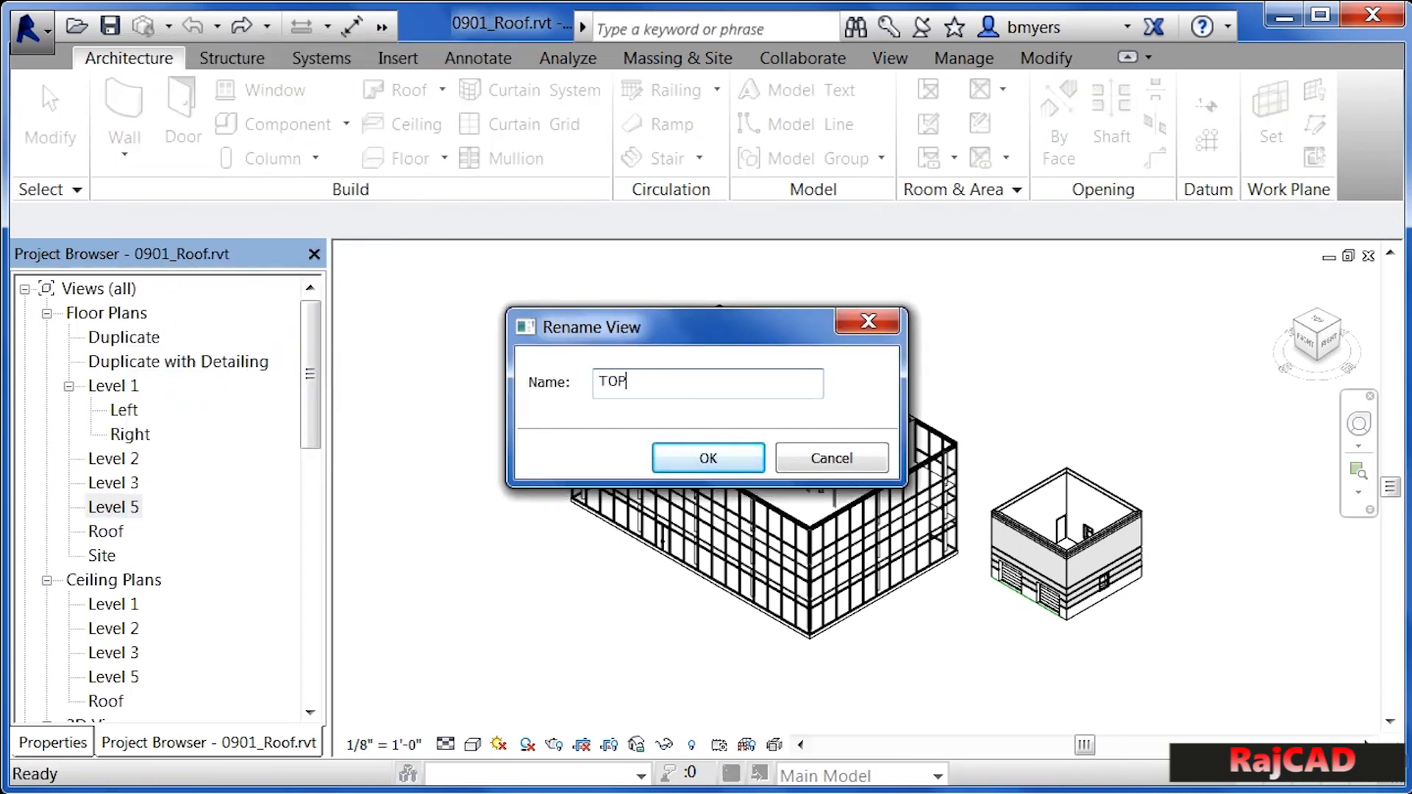
{"action": "left_click", "coordinate": [727, 452]}
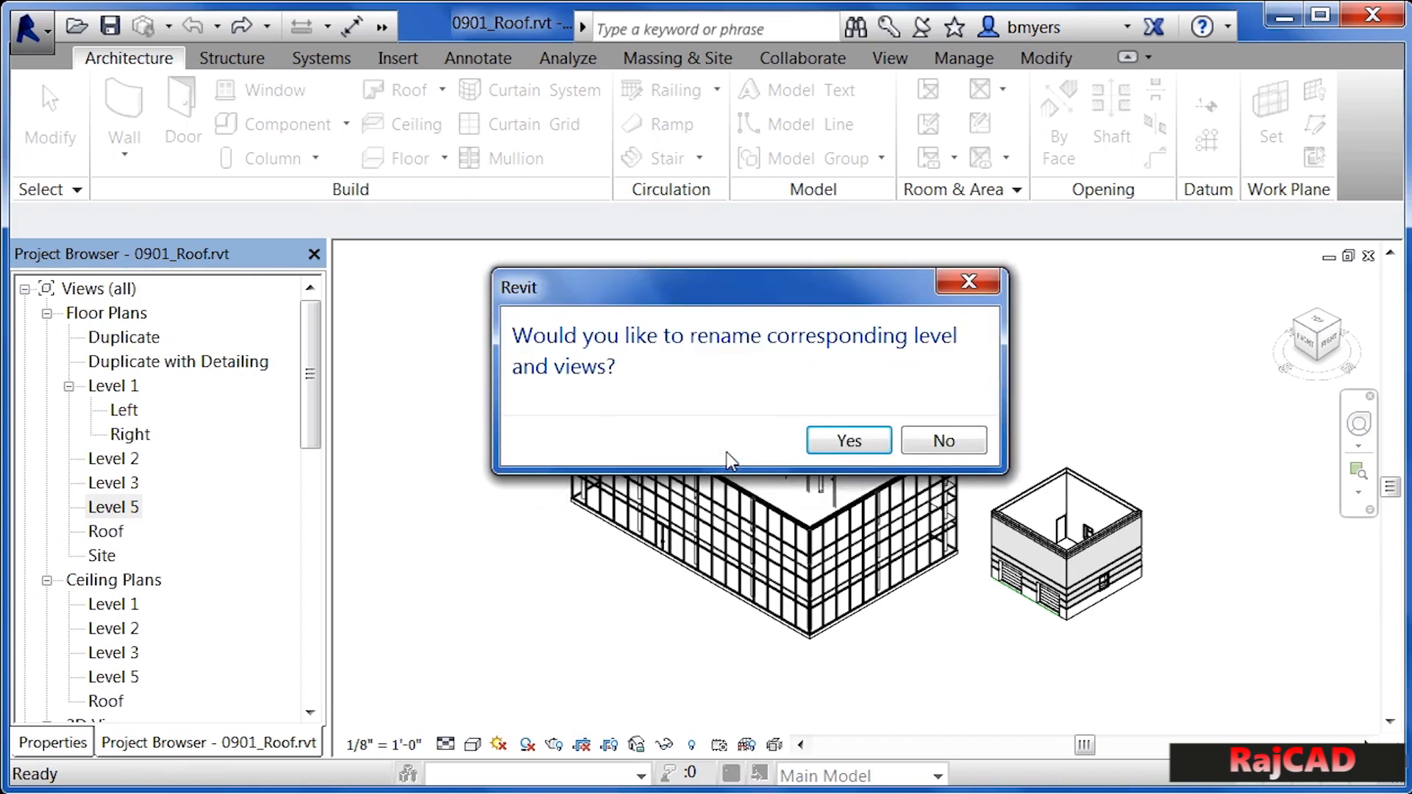
{"action": "left_click", "coordinate": [849, 441]}
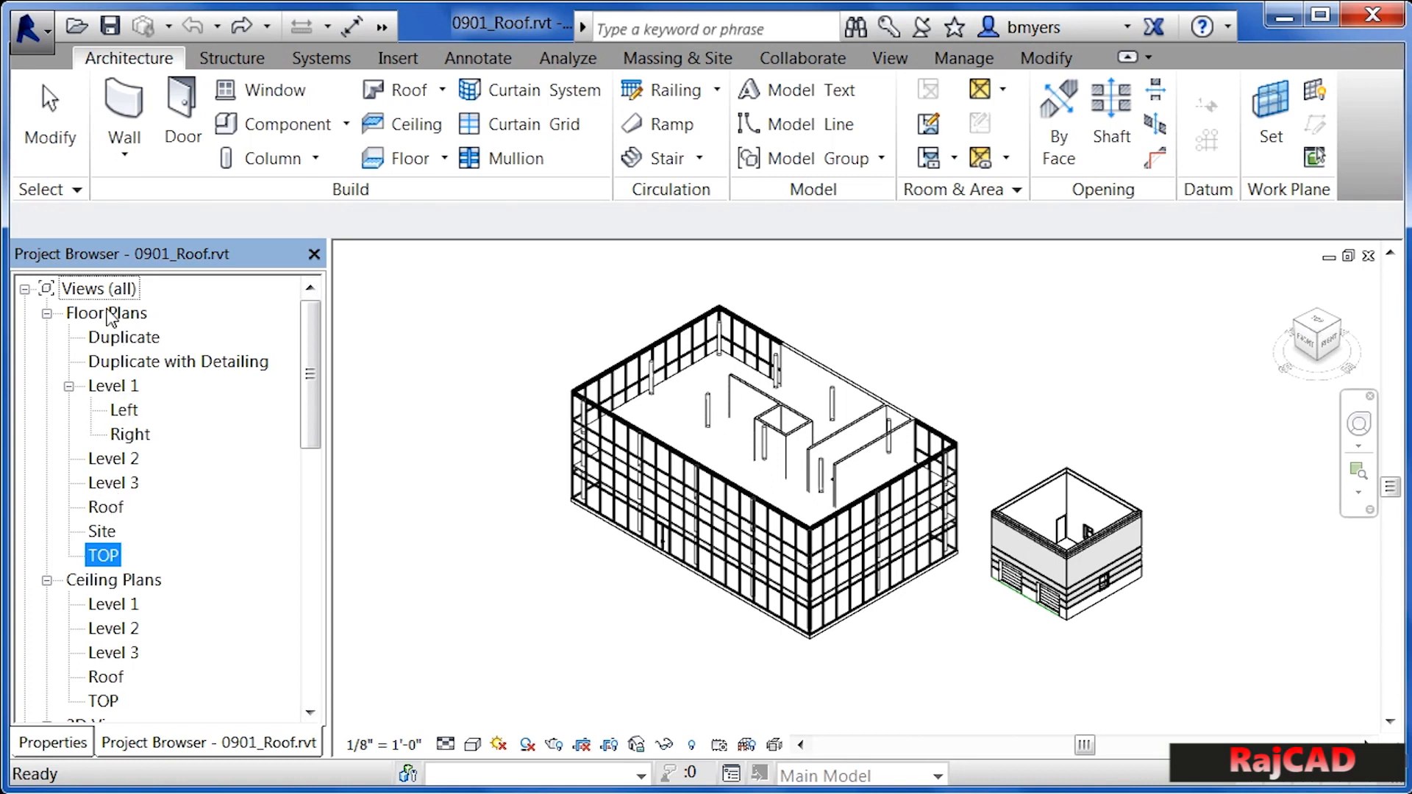
Open the Roof floor plan and start a roof by footprint with Defines slope turned off
{"action": "double_click", "coordinate": [103, 507]}
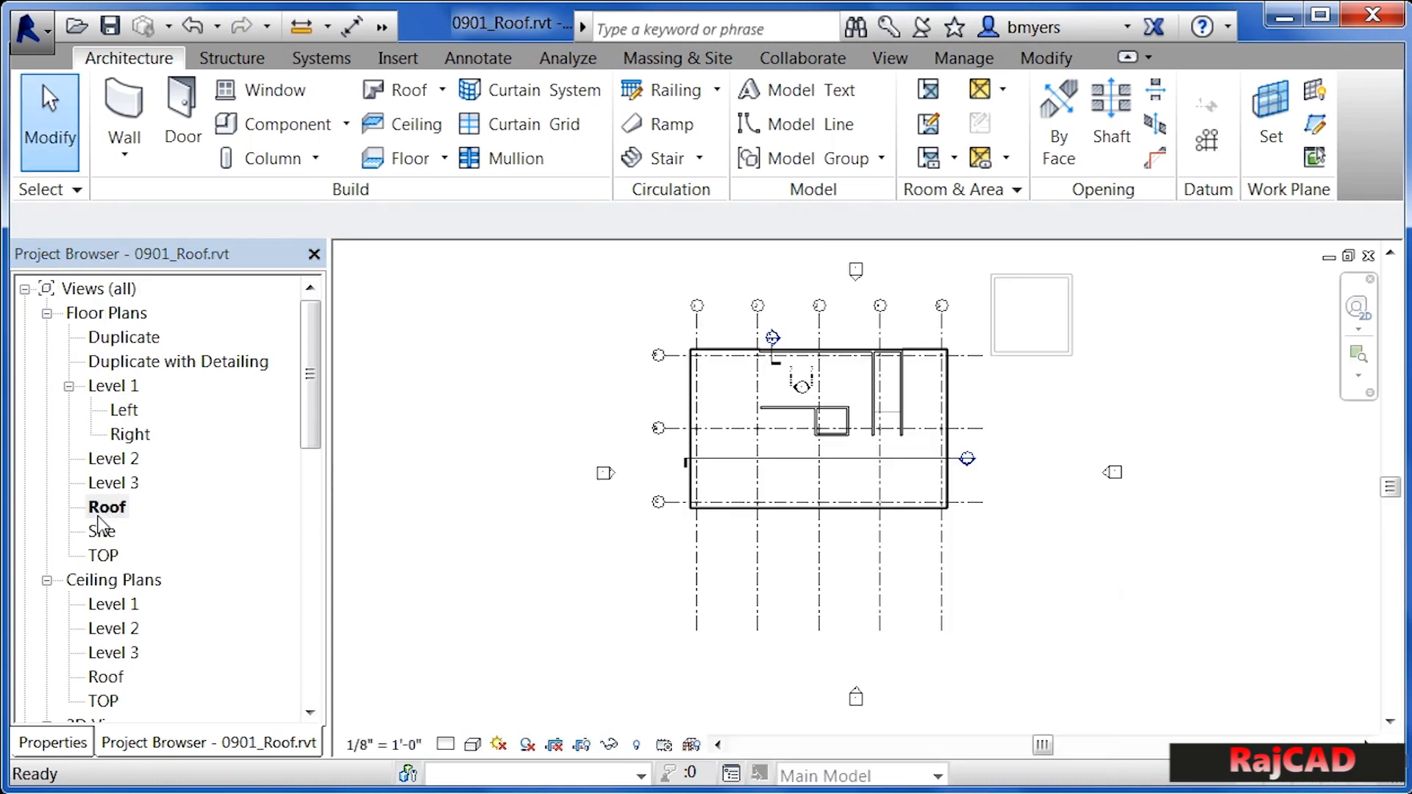
{"action": "scroll", "coordinate": [969, 331], "scroll_direction": "up", "scroll_amount": 5}
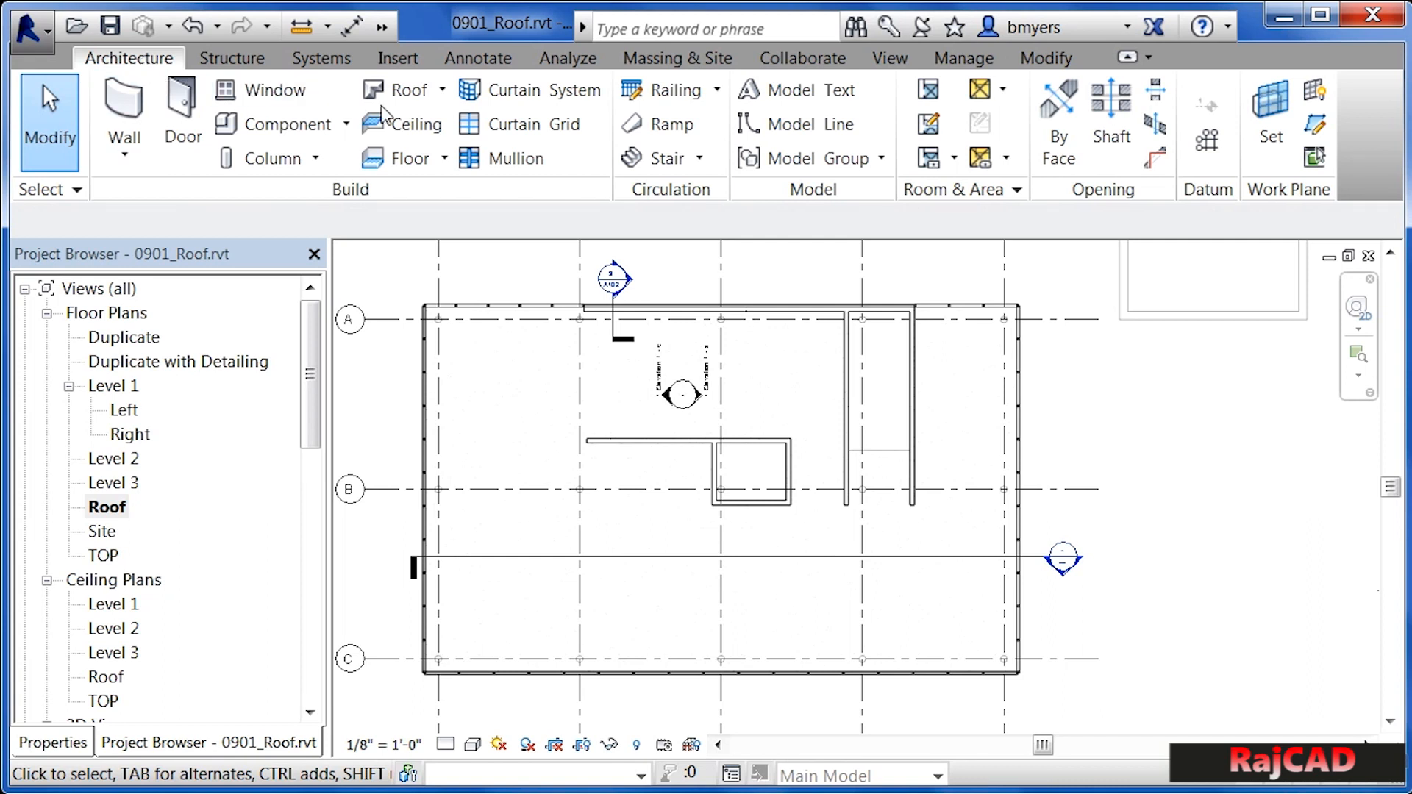
{"action": "left_click", "coordinate": [403, 90]}
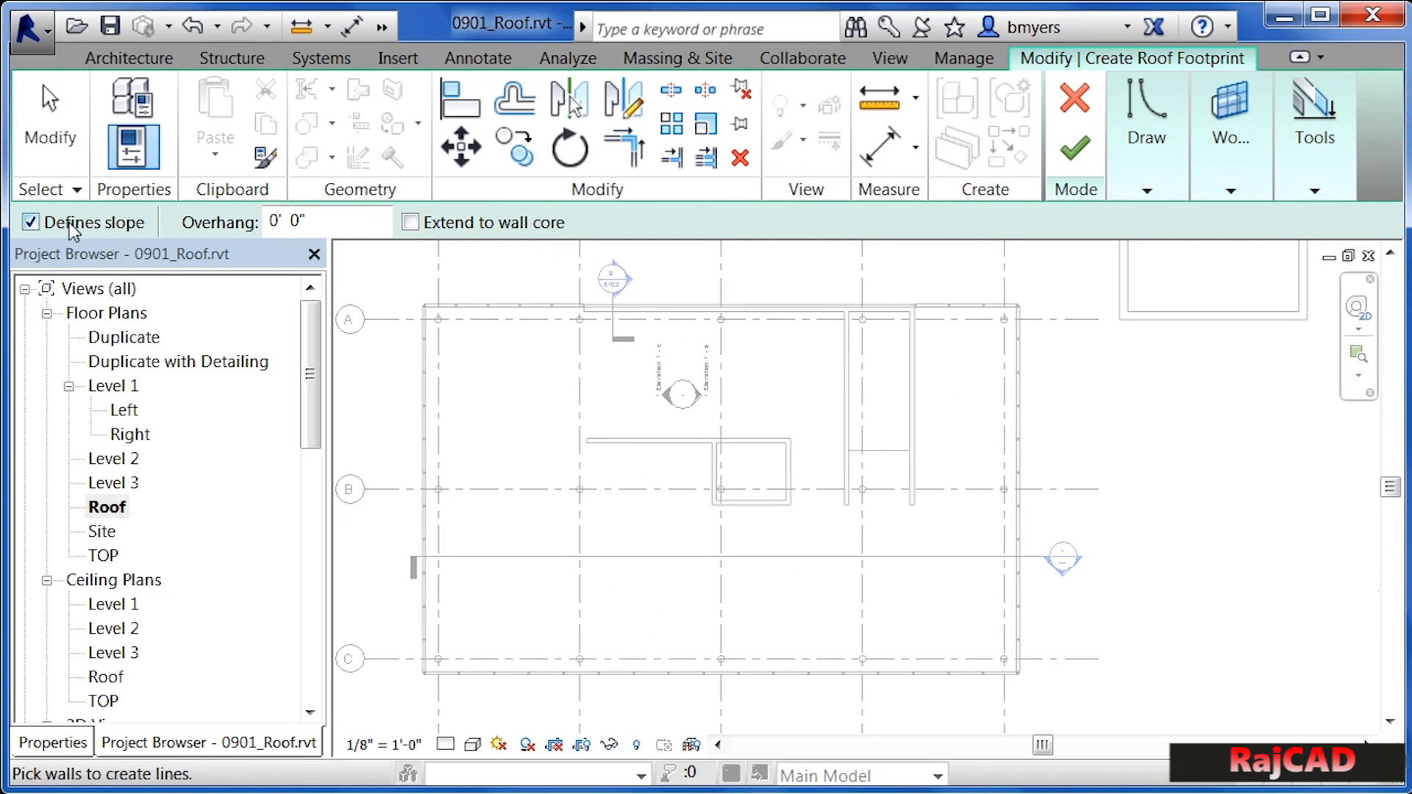
{"action": "left_click", "coordinate": [30, 222]}
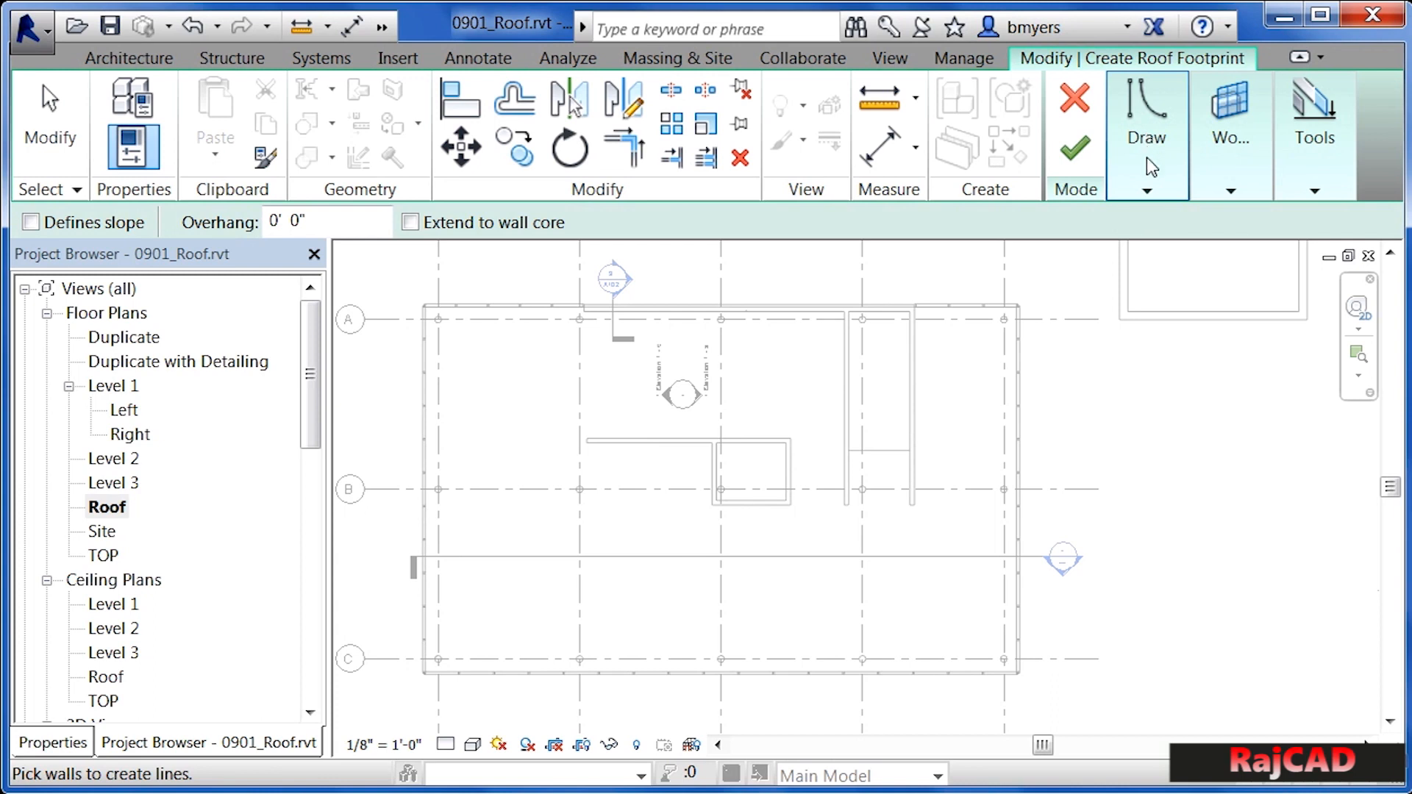
Draw the first straight roof boundary line along the west curtain wall's inner face, from the northwest corner to the southwest corner
{"action": "mouse_move", "coordinate": [1146, 158]}
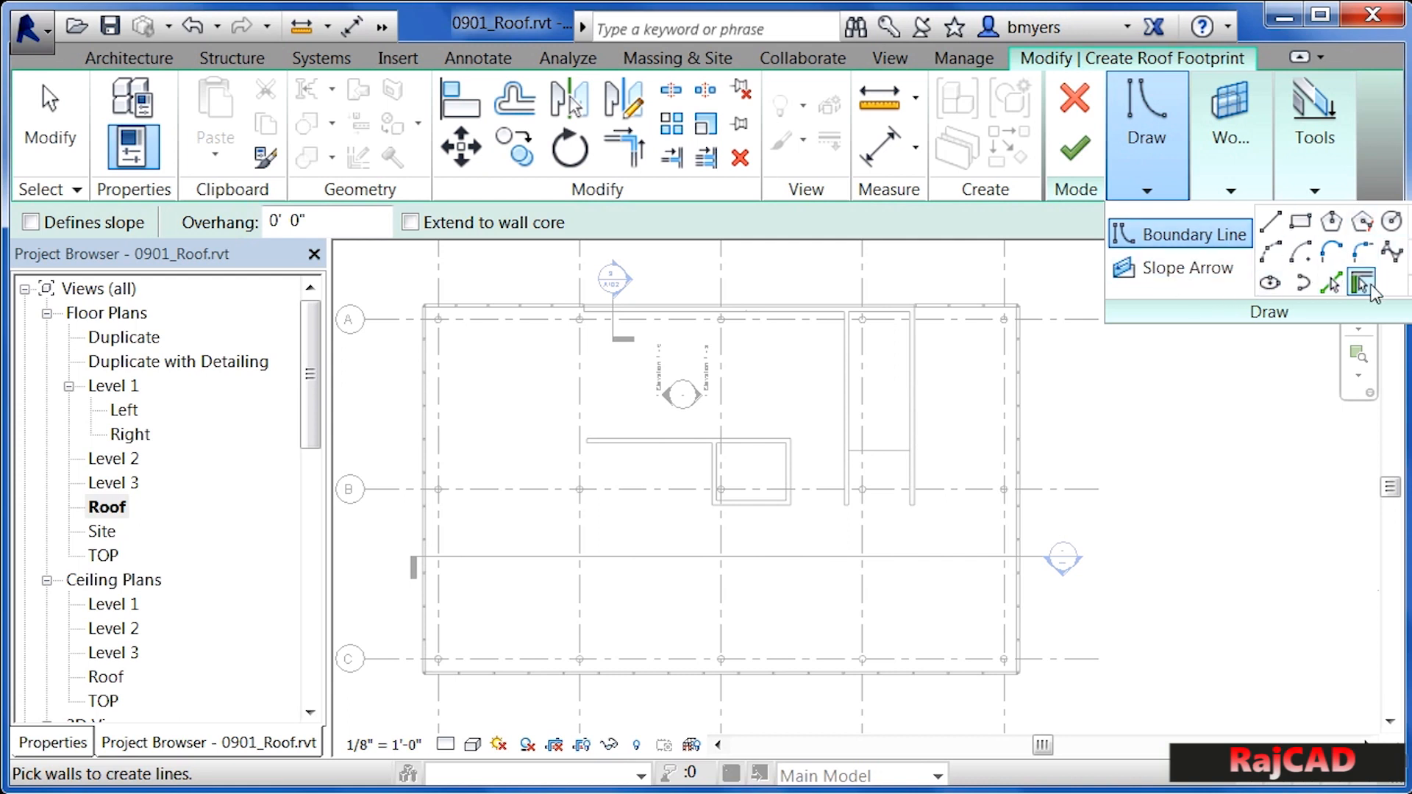
{"action": "left_click", "coordinate": [1271, 222]}
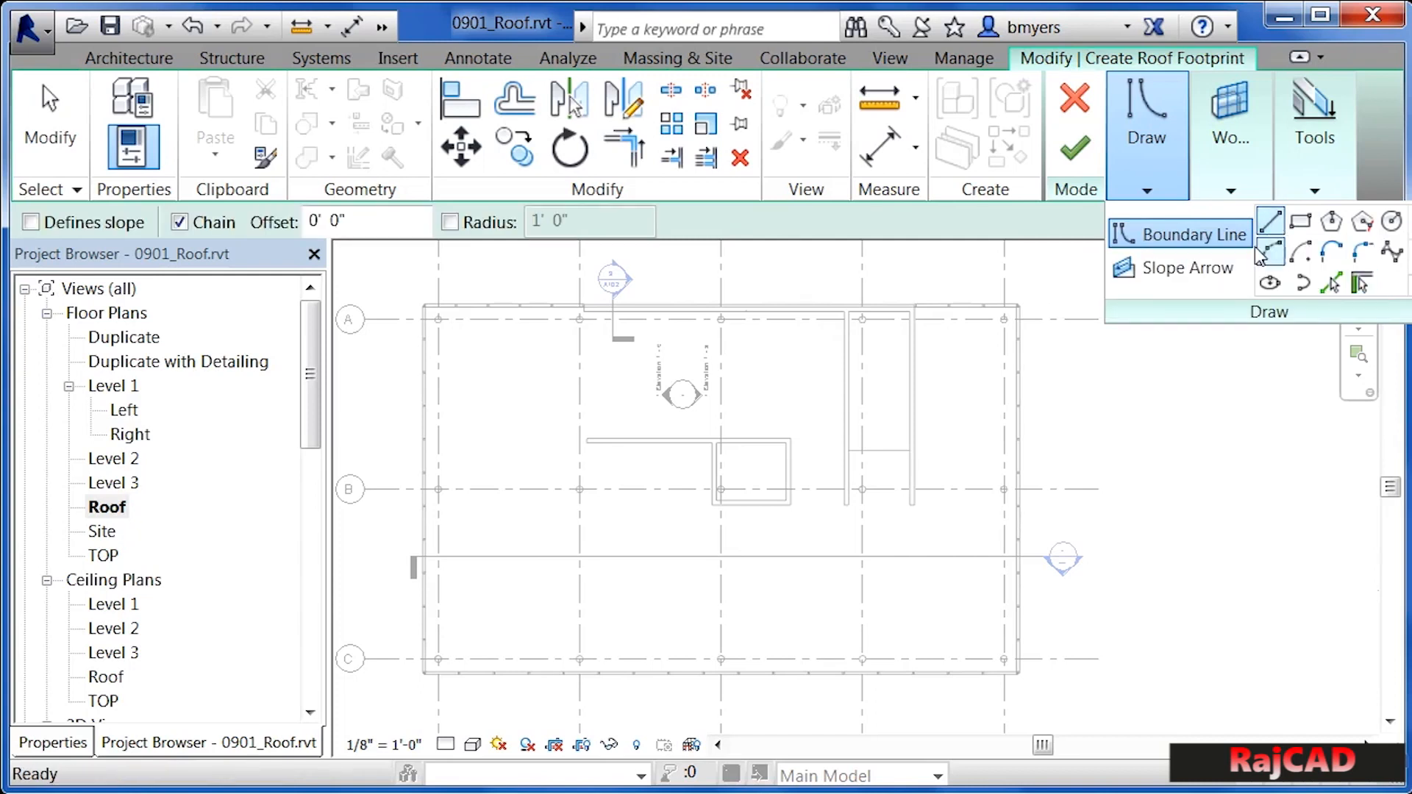
{"action": "scroll", "coordinate": [448, 310], "scroll_direction": "up", "scroll_amount": 4}
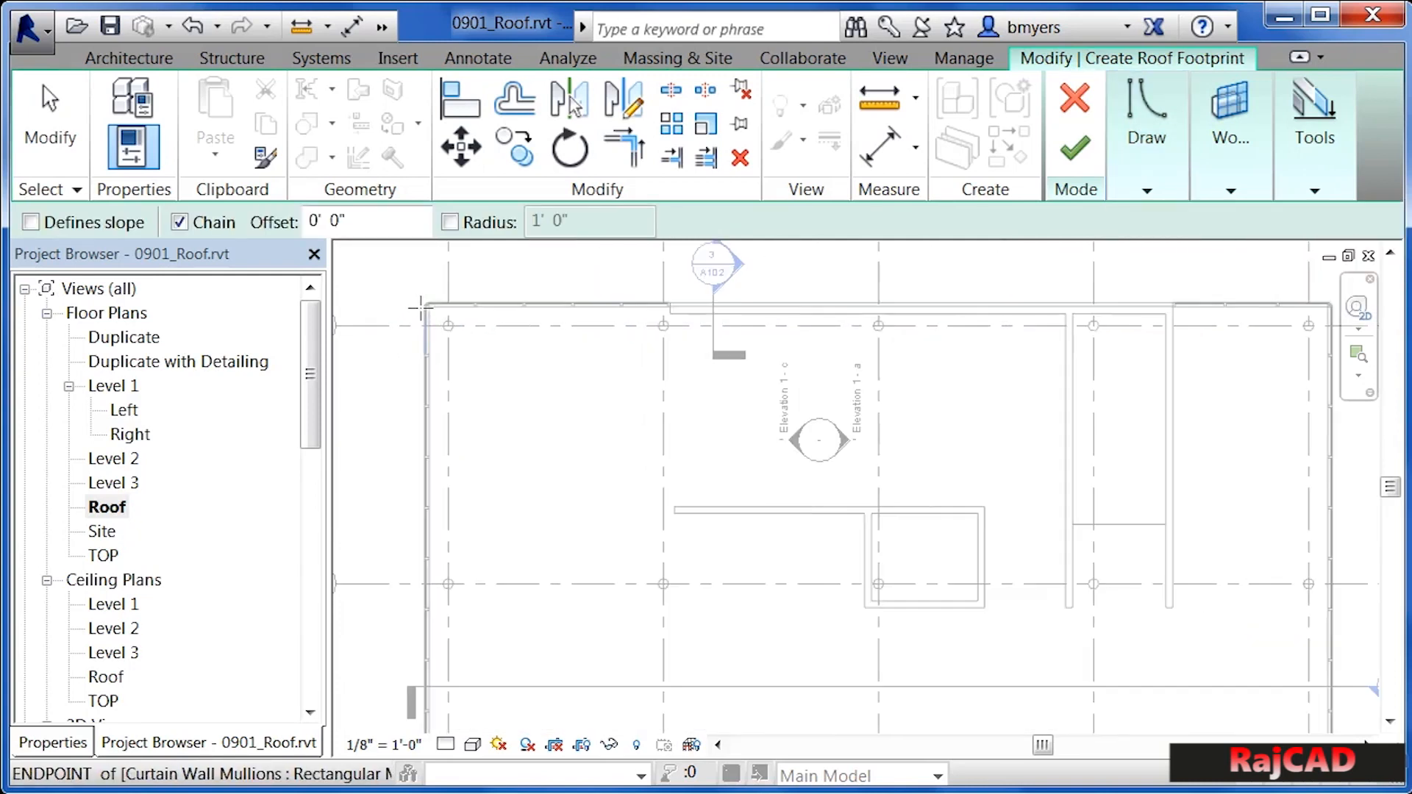
{"action": "scroll", "coordinate": [452, 312], "scroll_direction": "up", "scroll_amount": 2}
{"action": "left_click", "coordinate": [401, 294]}
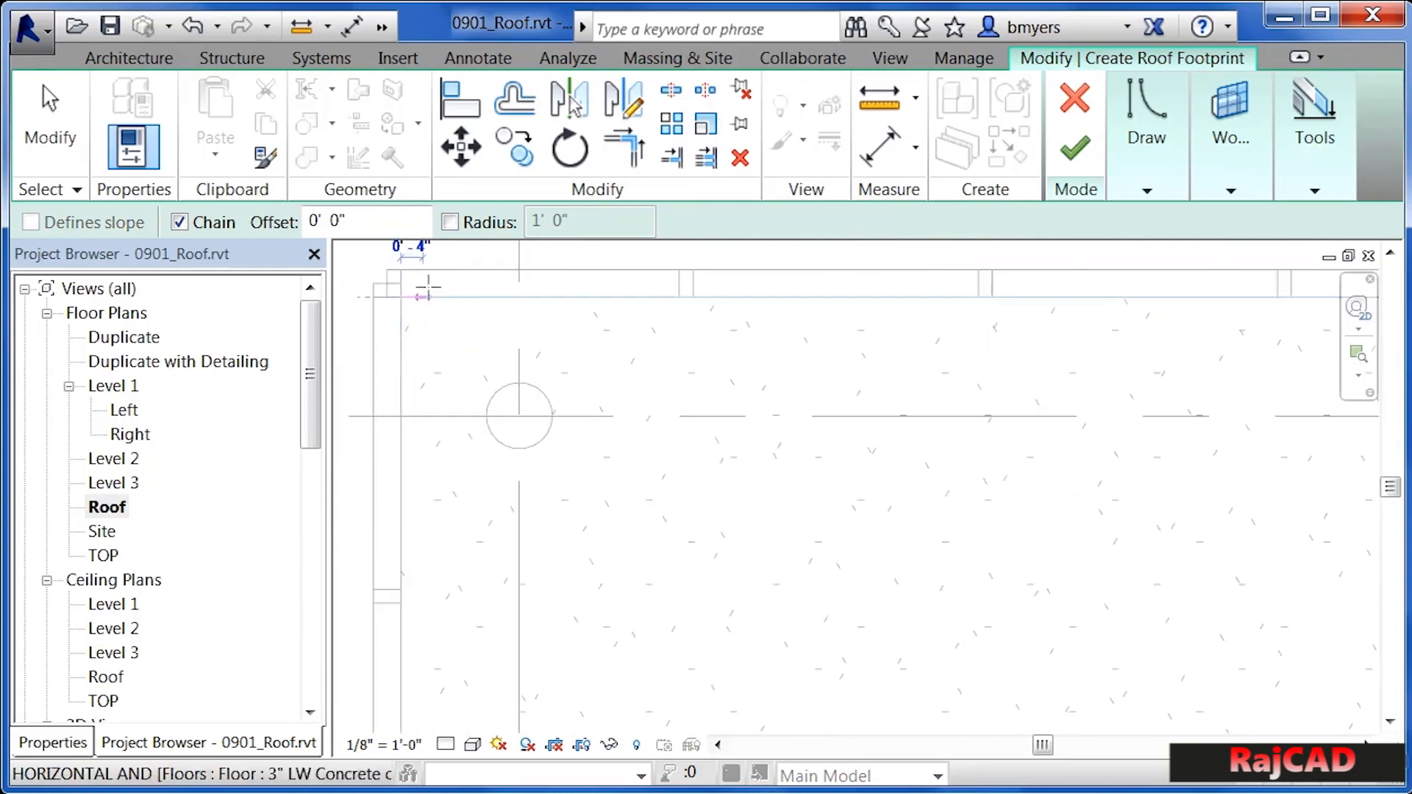
{"action": "scroll", "coordinate": [435, 282], "scroll_direction": "down", "scroll_amount": 2}
{"action": "scroll", "coordinate": [435, 281], "scroll_direction": "down", "scroll_amount": 3}
{"action": "scroll", "coordinate": [427, 471], "scroll_direction": "up", "scroll_amount": 4}
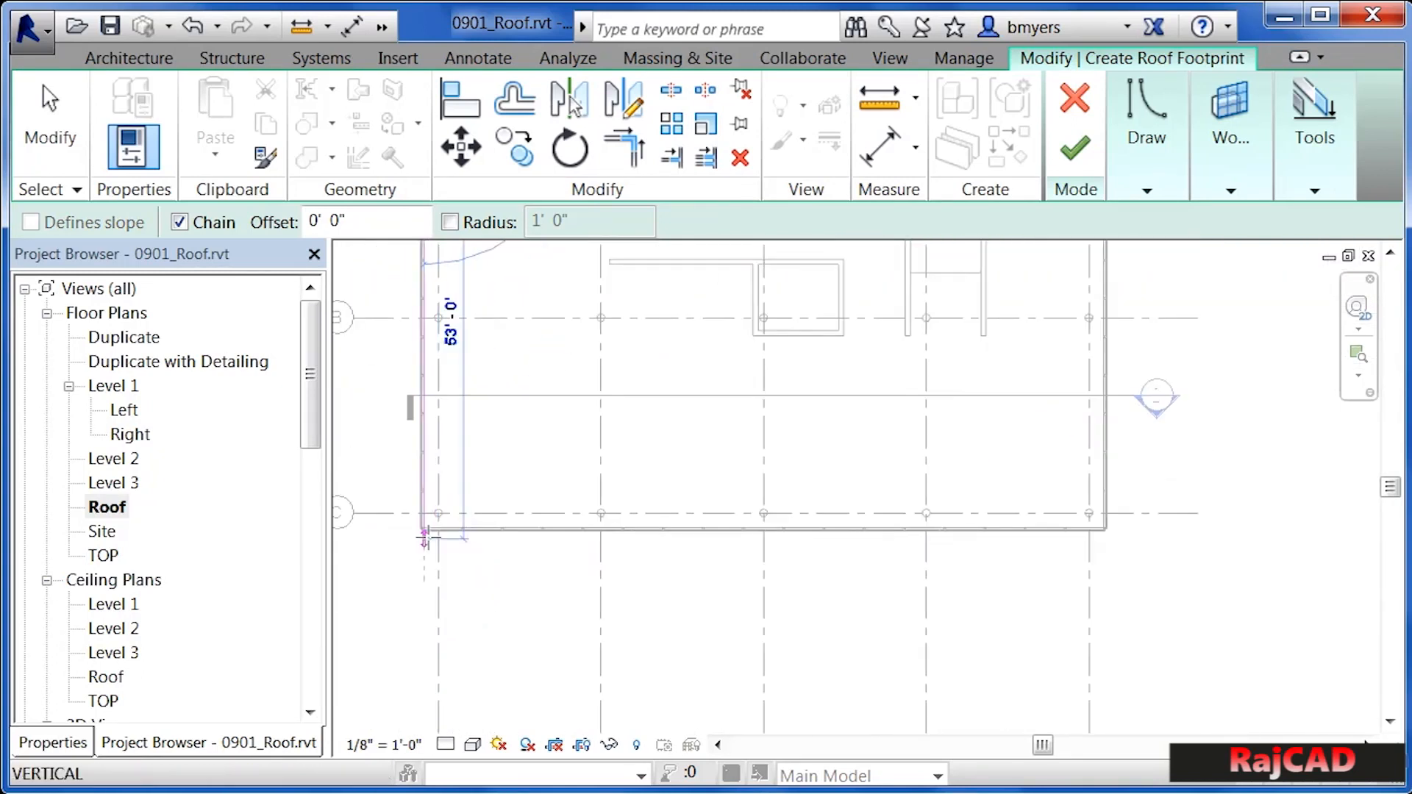
{"action": "scroll", "coordinate": [428, 536], "scroll_direction": "up", "scroll_amount": 2}
{"action": "left_click", "coordinate": [409, 496]}
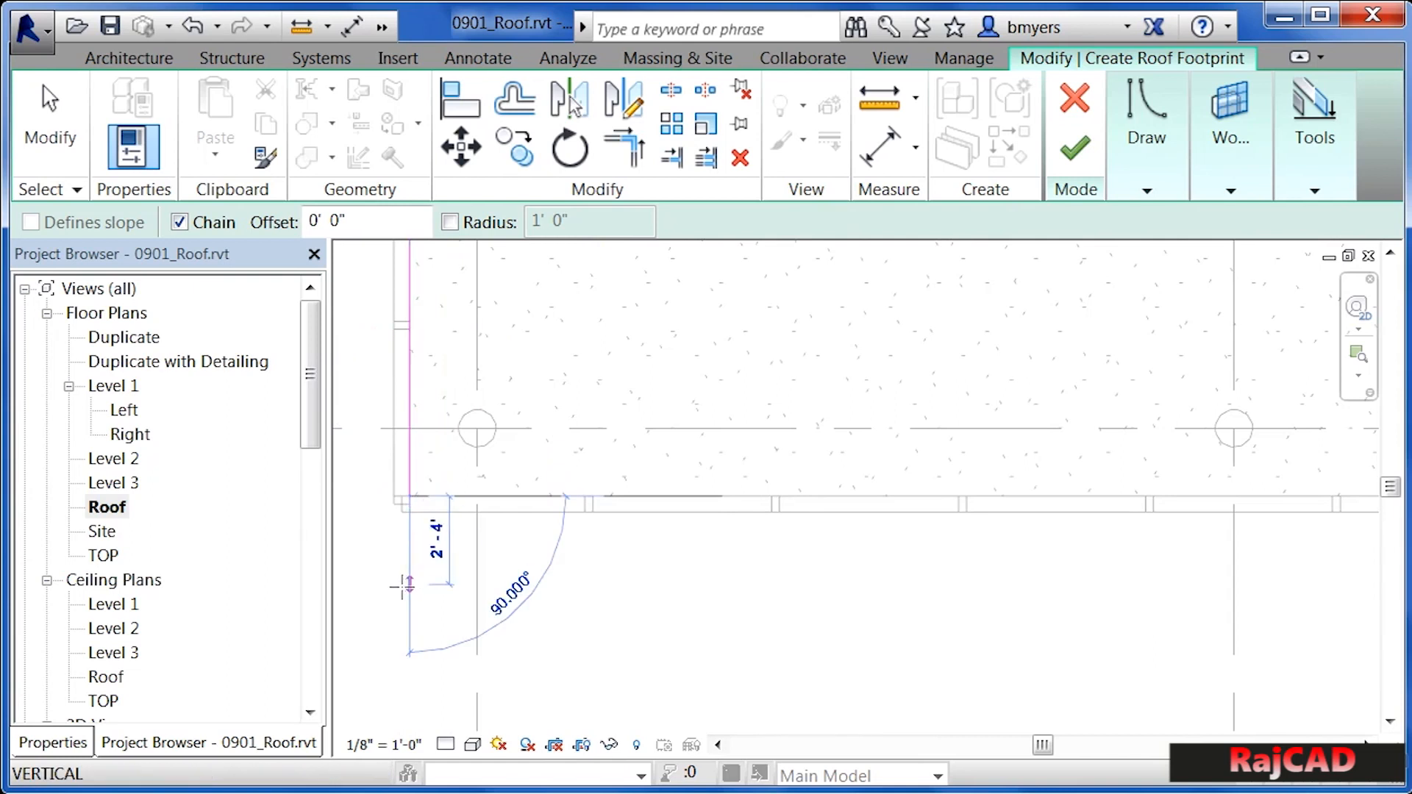
Continue the roof boundary along the inner faces of the south and east curtain walls up to the northeast corner
{"action": "scroll", "coordinate": [402, 587], "scroll_direction": "down", "scroll_amount": 4}
{"action": "scroll", "coordinate": [401, 587], "scroll_direction": "down", "scroll_amount": 2}
{"action": "scroll", "coordinate": [851, 571], "scroll_direction": "up", "scroll_amount": 6}
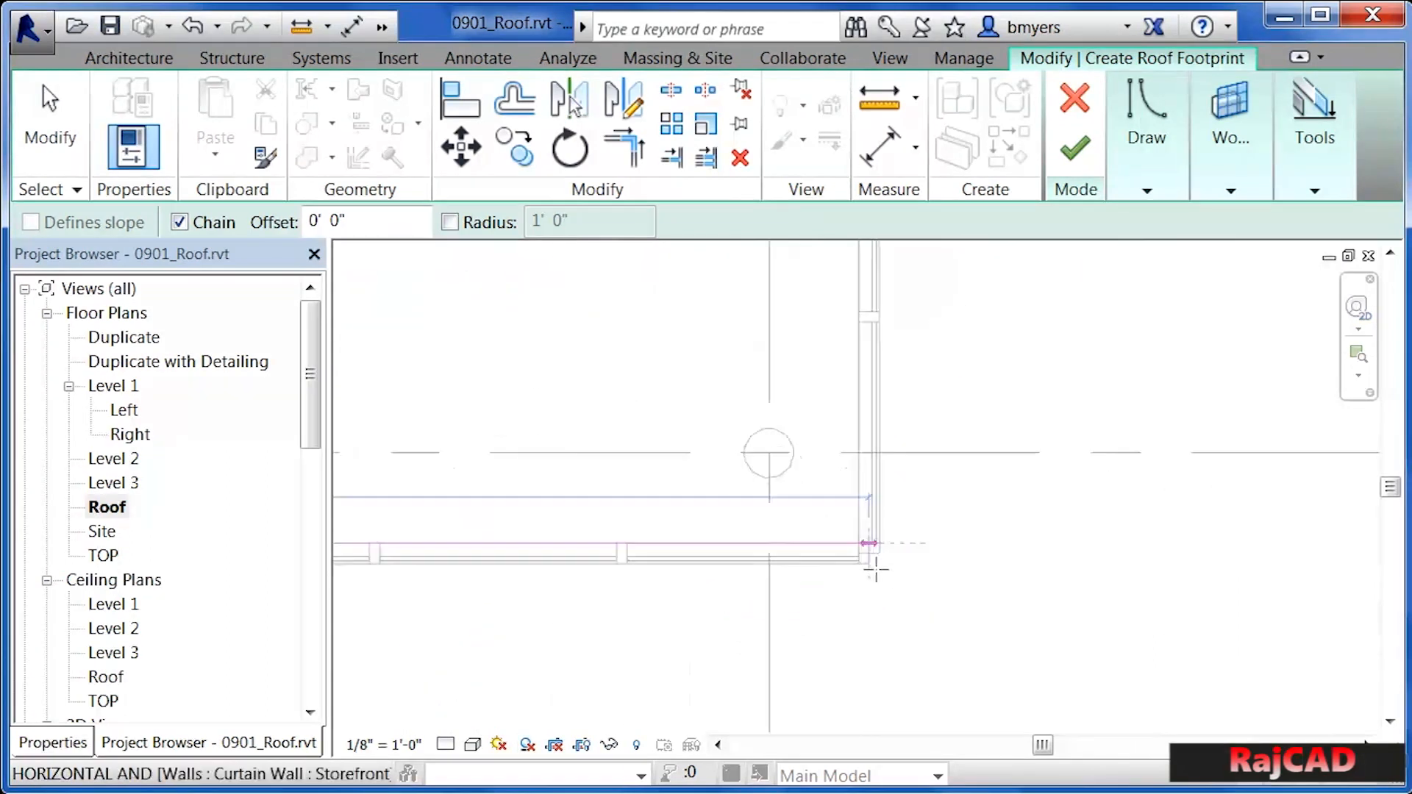
{"action": "left_click", "coordinate": [846, 524]}
{"action": "scroll", "coordinate": [892, 725], "scroll_direction": "down", "scroll_amount": 4}
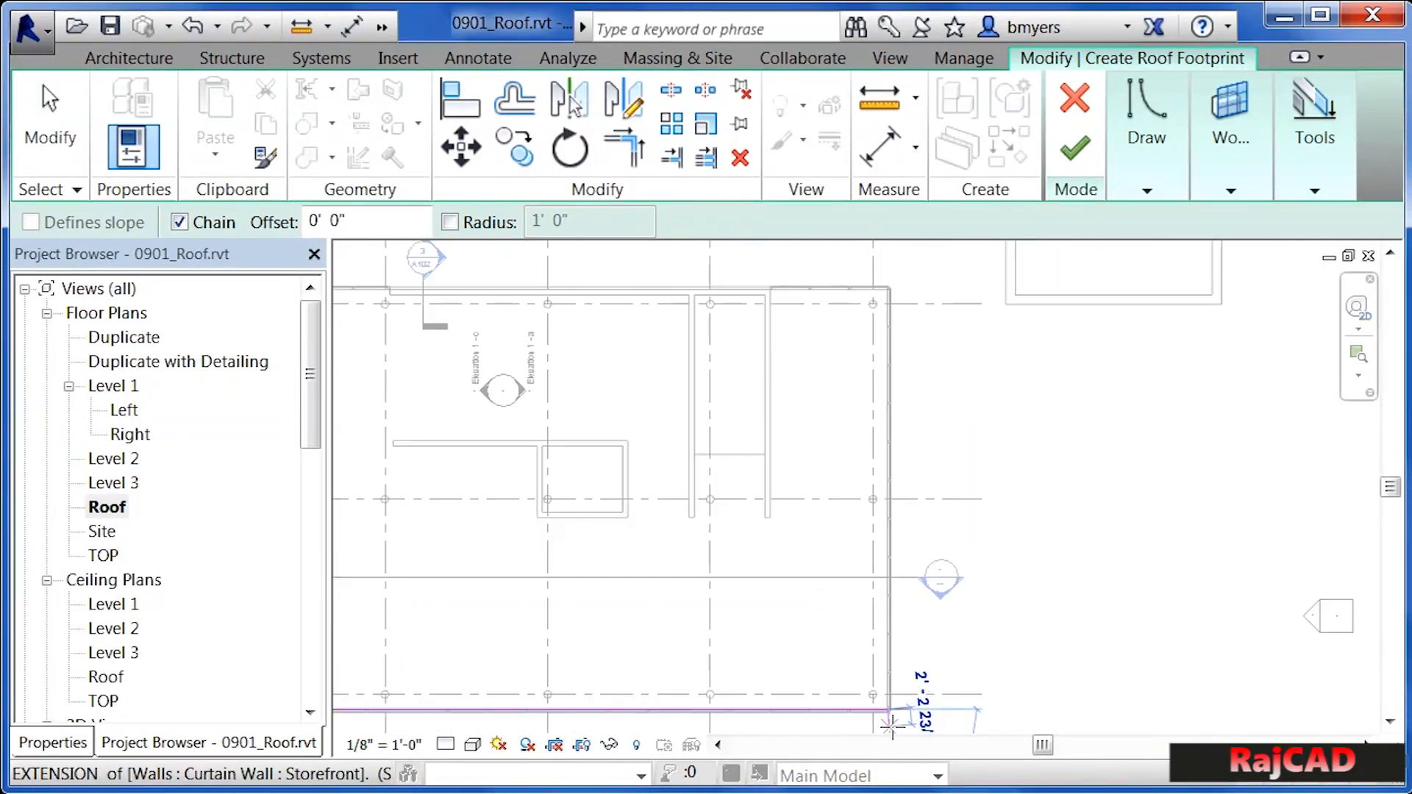
{"action": "scroll", "coordinate": [889, 288], "scroll_direction": "up", "scroll_amount": 5}
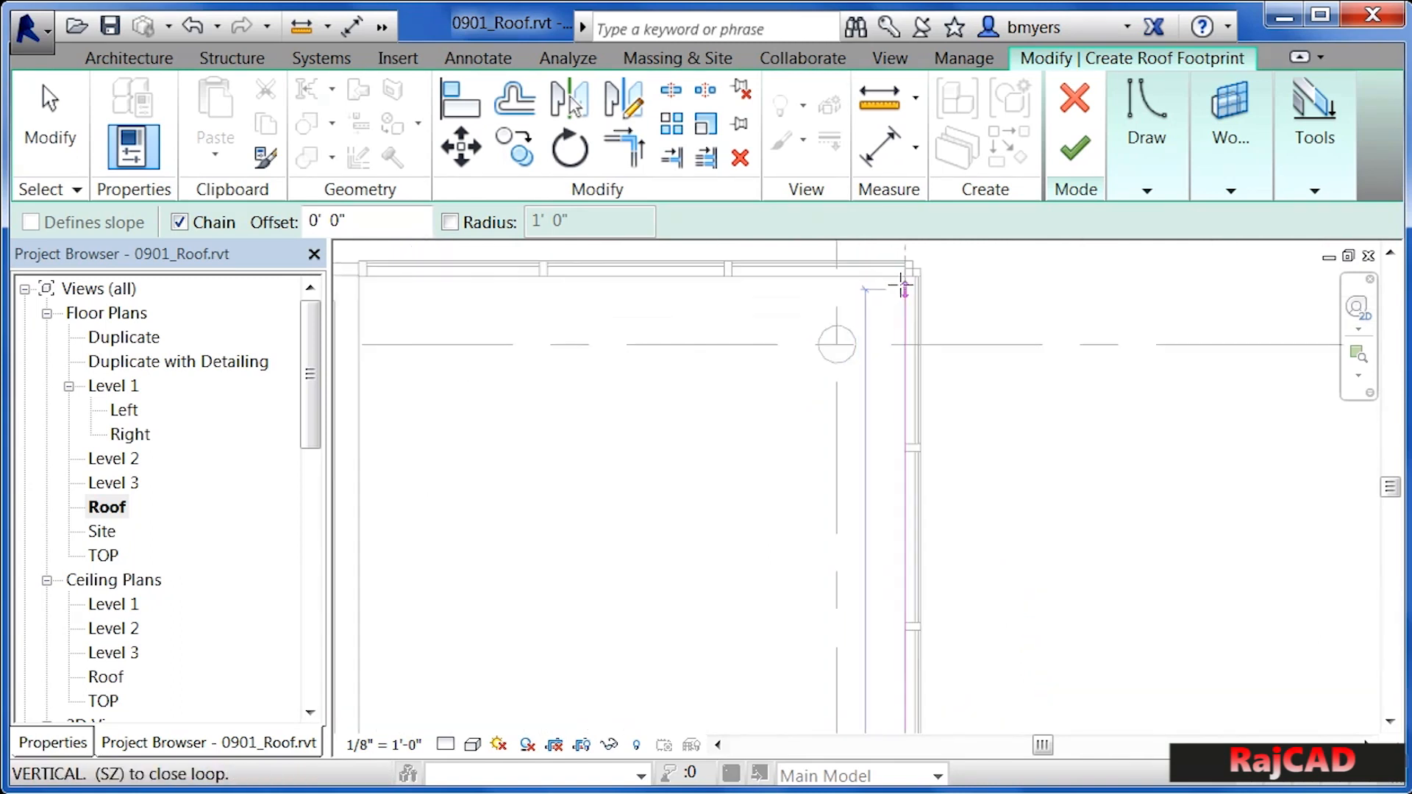
{"action": "left_click", "coordinate": [906, 273]}
Continue the boundary west along the north side, jogging in to follow the masonry wall's inner face and back out to the curtain wall
{"action": "scroll", "coordinate": [1021, 390], "scroll_direction": "down", "scroll_amount": 3}
{"action": "scroll", "coordinate": [780, 352], "scroll_direction": "up", "scroll_amount": 3}
{"action": "left_click", "coordinate": [755, 360]}
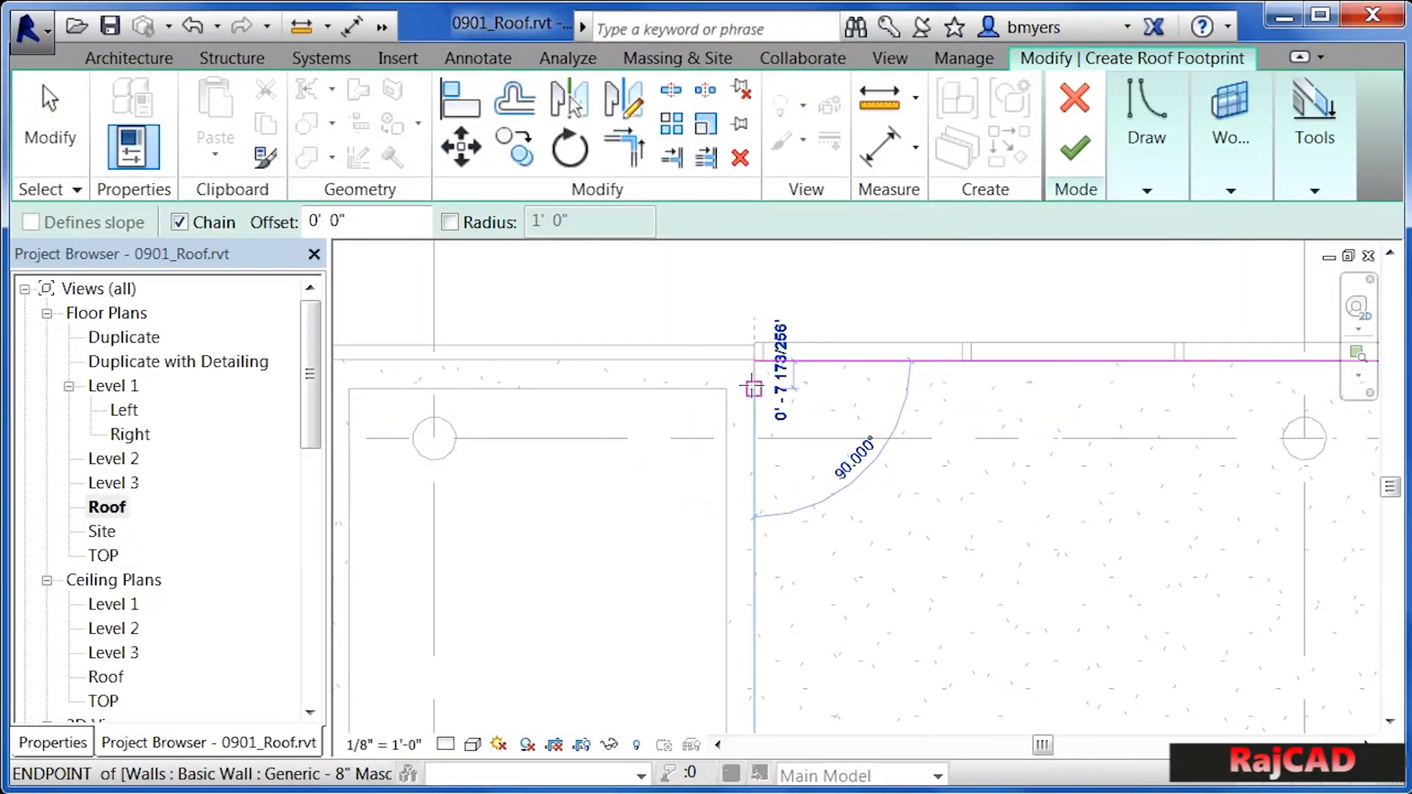
{"action": "left_click", "coordinate": [754, 389]}
{"action": "scroll", "coordinate": [919, 431], "scroll_direction": "down", "scroll_amount": 5}
{"action": "scroll", "coordinate": [691, 433], "scroll_direction": "up", "scroll_amount": 2}
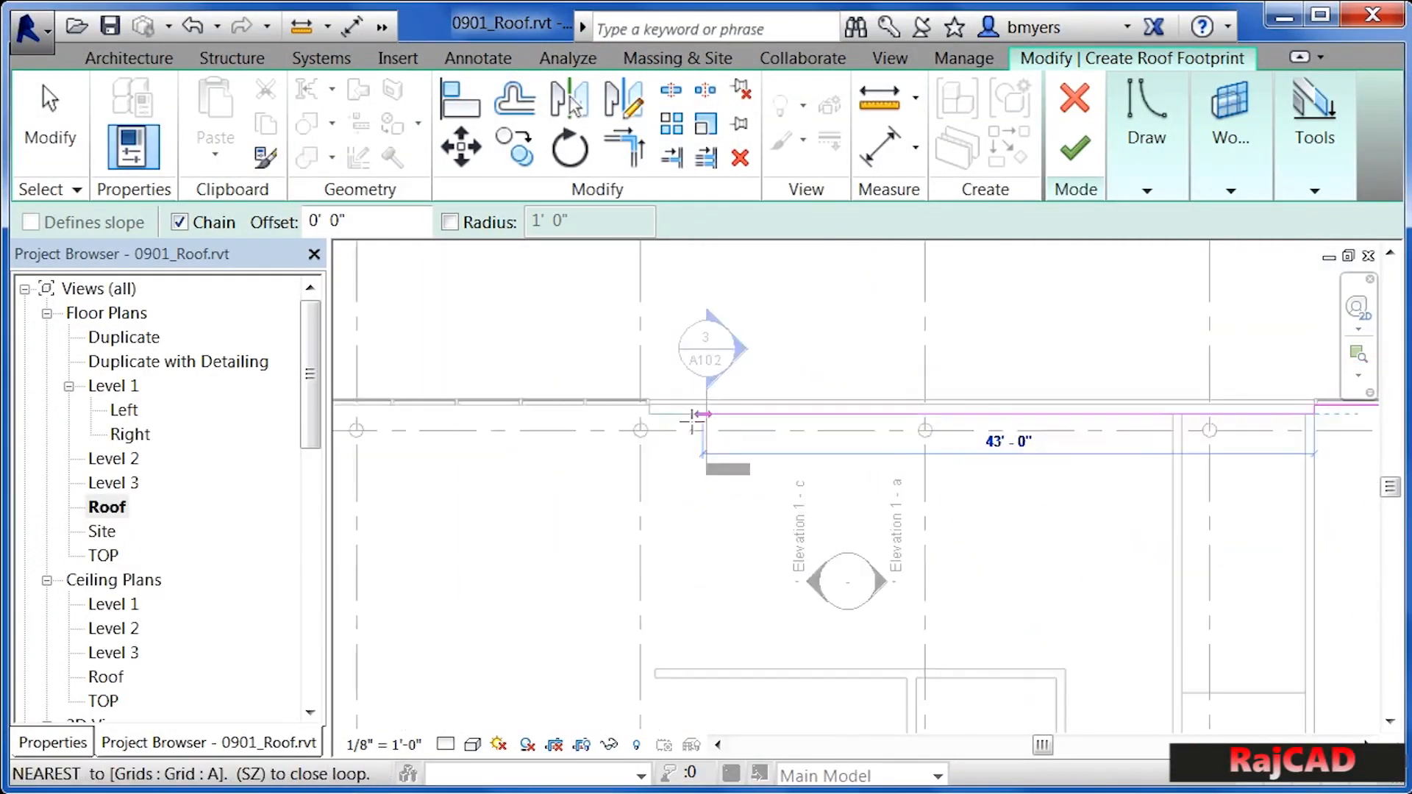
{"action": "scroll", "coordinate": [670, 424], "scroll_direction": "up", "scroll_amount": 3}
{"action": "left_click", "coordinate": [649, 407]}
{"action": "scroll", "coordinate": [637, 397], "scroll_direction": "up", "scroll_amount": 2}
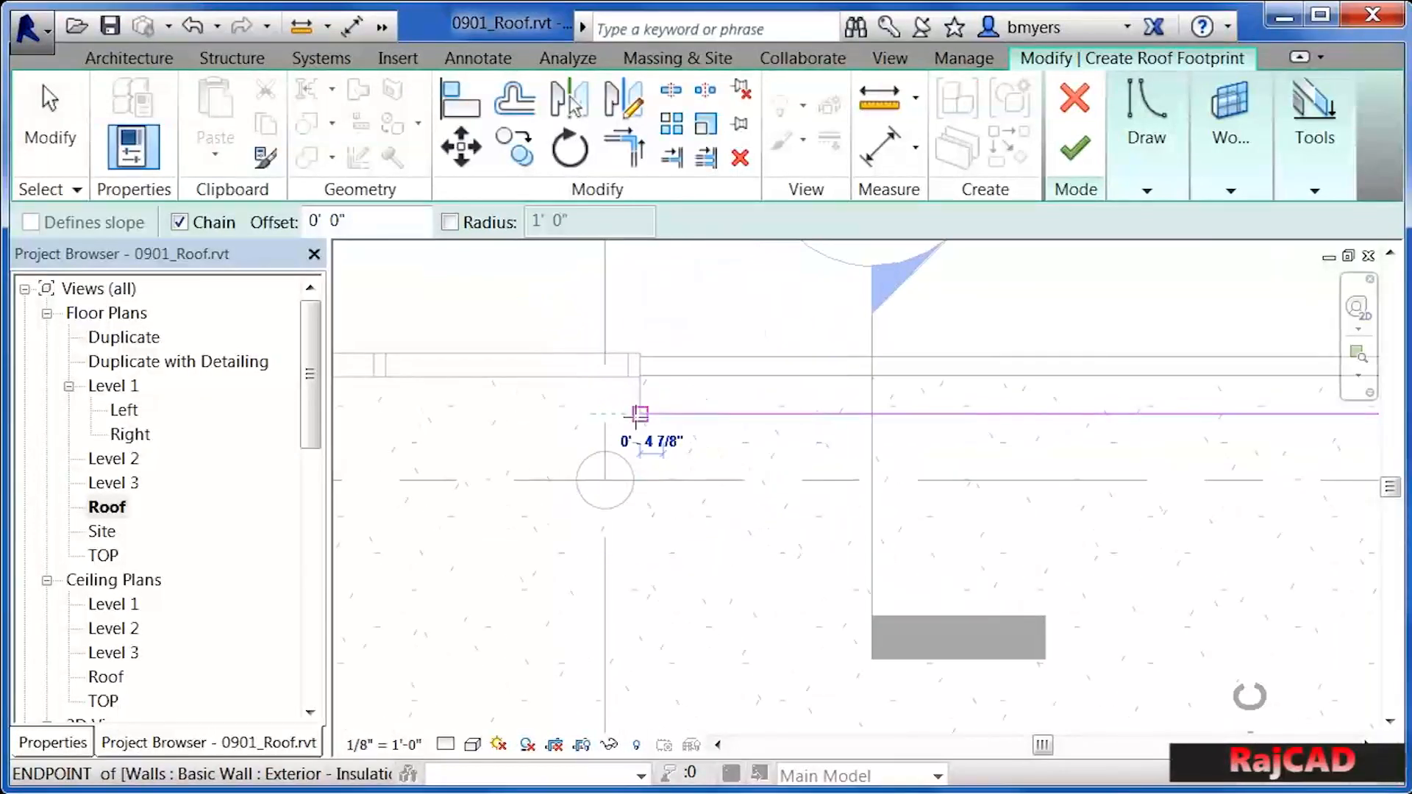
{"action": "left_click", "coordinate": [640, 374]}
Close the roof boundary at its northwest starting corner and finish the footprint sketch
{"action": "scroll", "coordinate": [852, 521], "scroll_direction": "down", "scroll_amount": 3}
{"action": "scroll", "coordinate": [852, 519], "scroll_direction": "down", "scroll_amount": 3}
{"action": "scroll", "coordinate": [530, 486], "scroll_direction": "up", "scroll_amount": 5}
{"action": "left_click", "coordinate": [502, 448]}
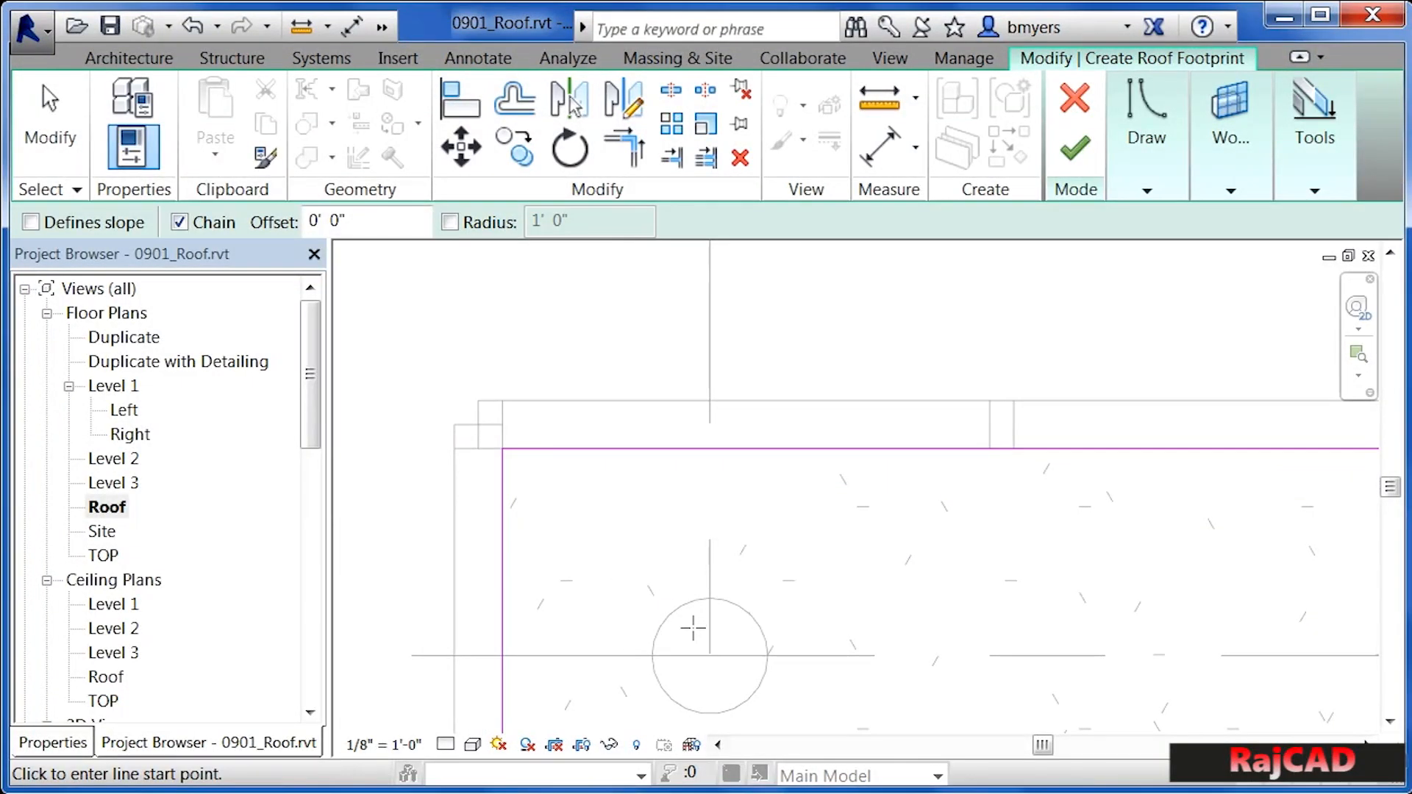
{"action": "scroll", "coordinate": [457, 378], "scroll_direction": "down", "scroll_amount": 4}
{"action": "scroll", "coordinate": [461, 384], "scroll_direction": "up", "scroll_amount": 2}
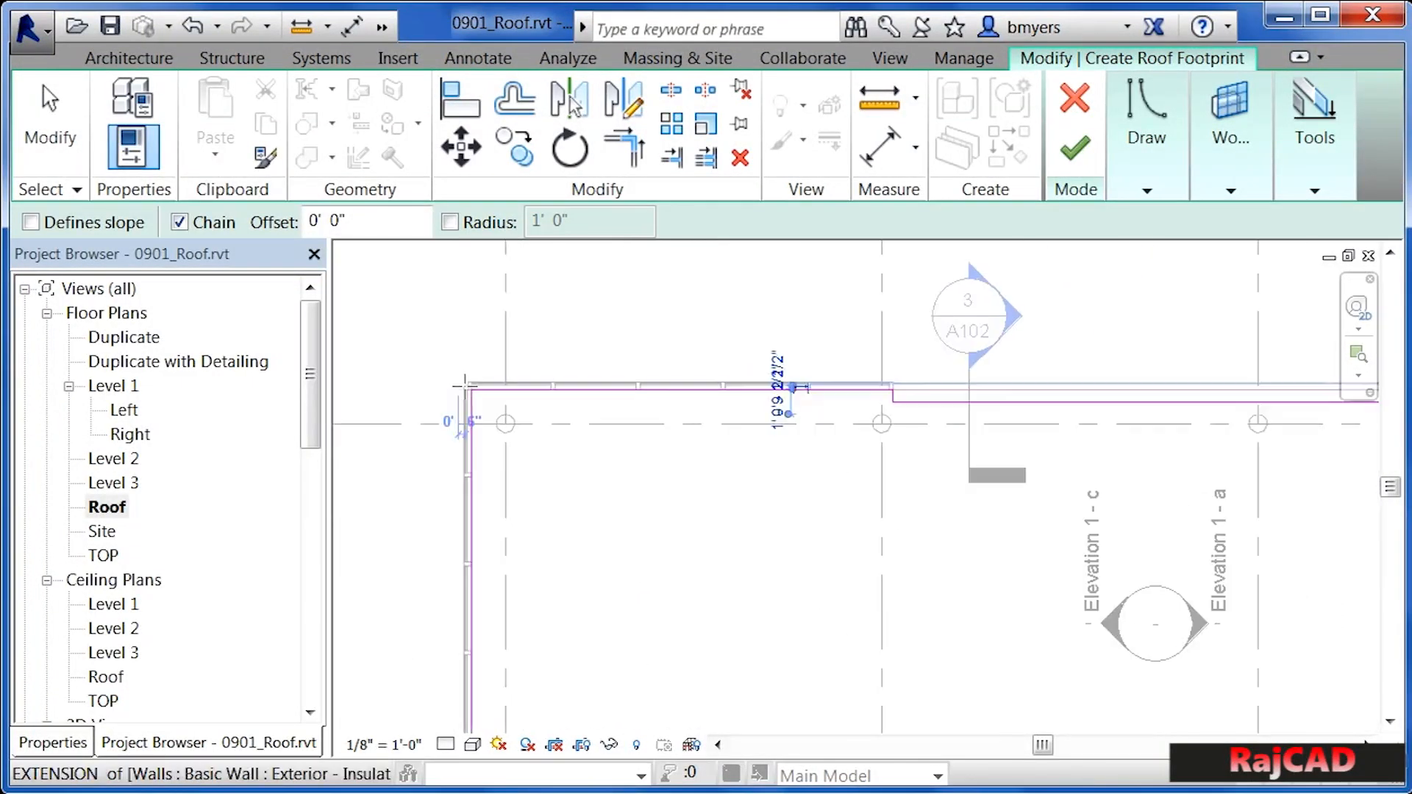
{"action": "scroll", "coordinate": [461, 384], "scroll_direction": "down", "scroll_amount": 2}
{"action": "mouse_move", "coordinate": [828, 666]}
{"action": "middle_mouse_down"}
{"action": "mouse_move", "coordinate": [845, 618]}
{"action": "mouse_move", "coordinate": [794, 532]}
{"action": "mouse_move", "coordinate": [610, 331]}
{"action": "middle_mouse_up"}
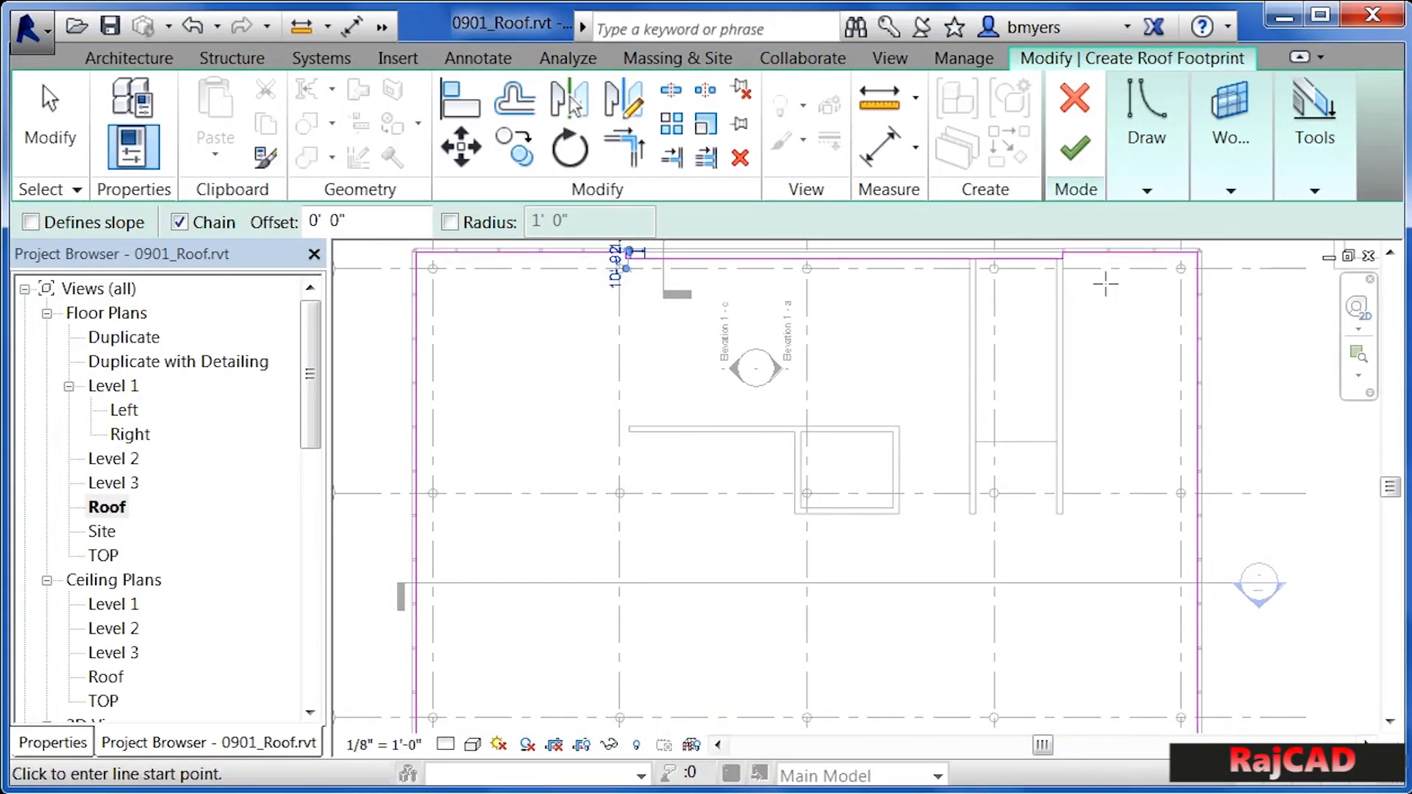
{"action": "left_click", "coordinate": [1078, 147]}
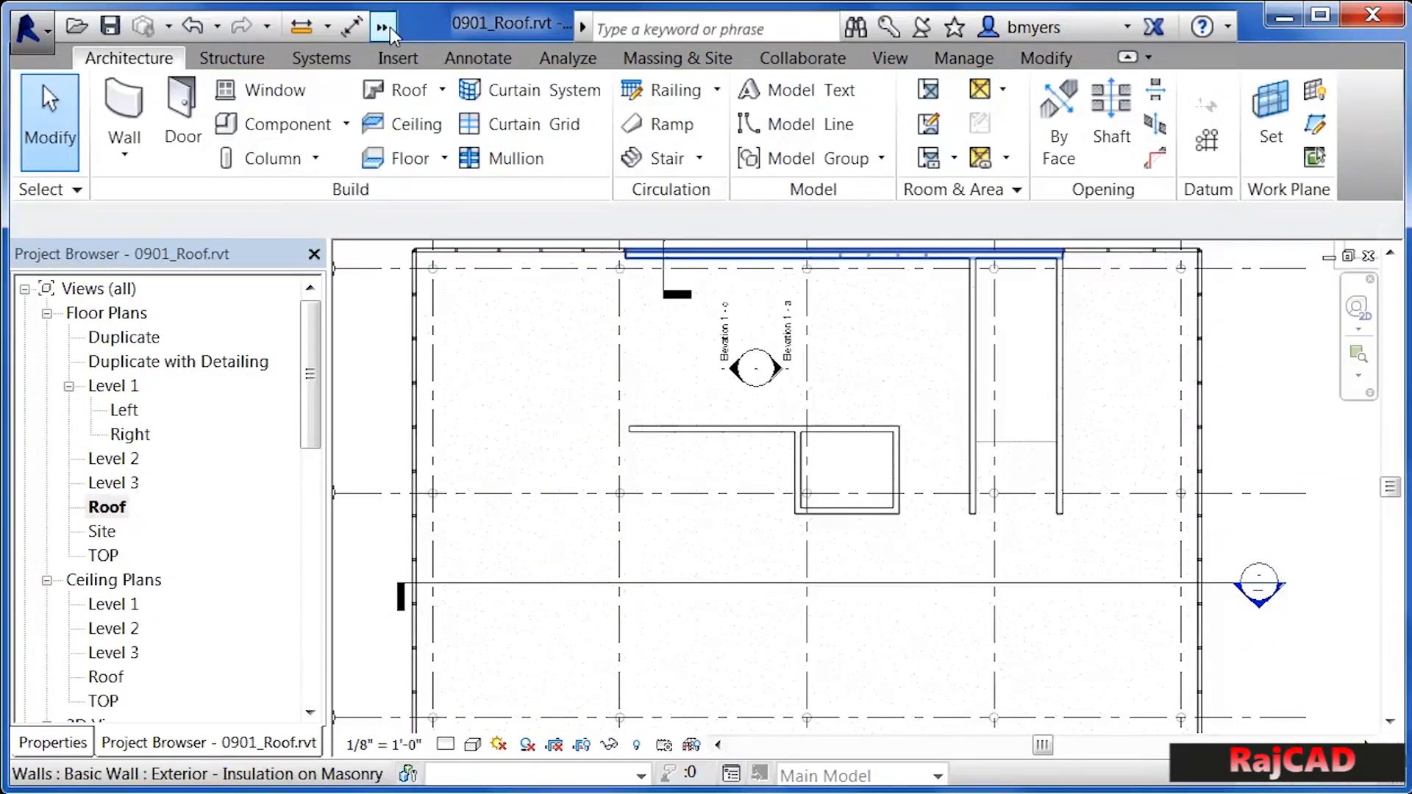
Open the default 3D view and inspect the interior walls projecting above the new roof
{"action": "left_click", "coordinate": [390, 28]}
{"action": "left_click", "coordinate": [464, 57]}
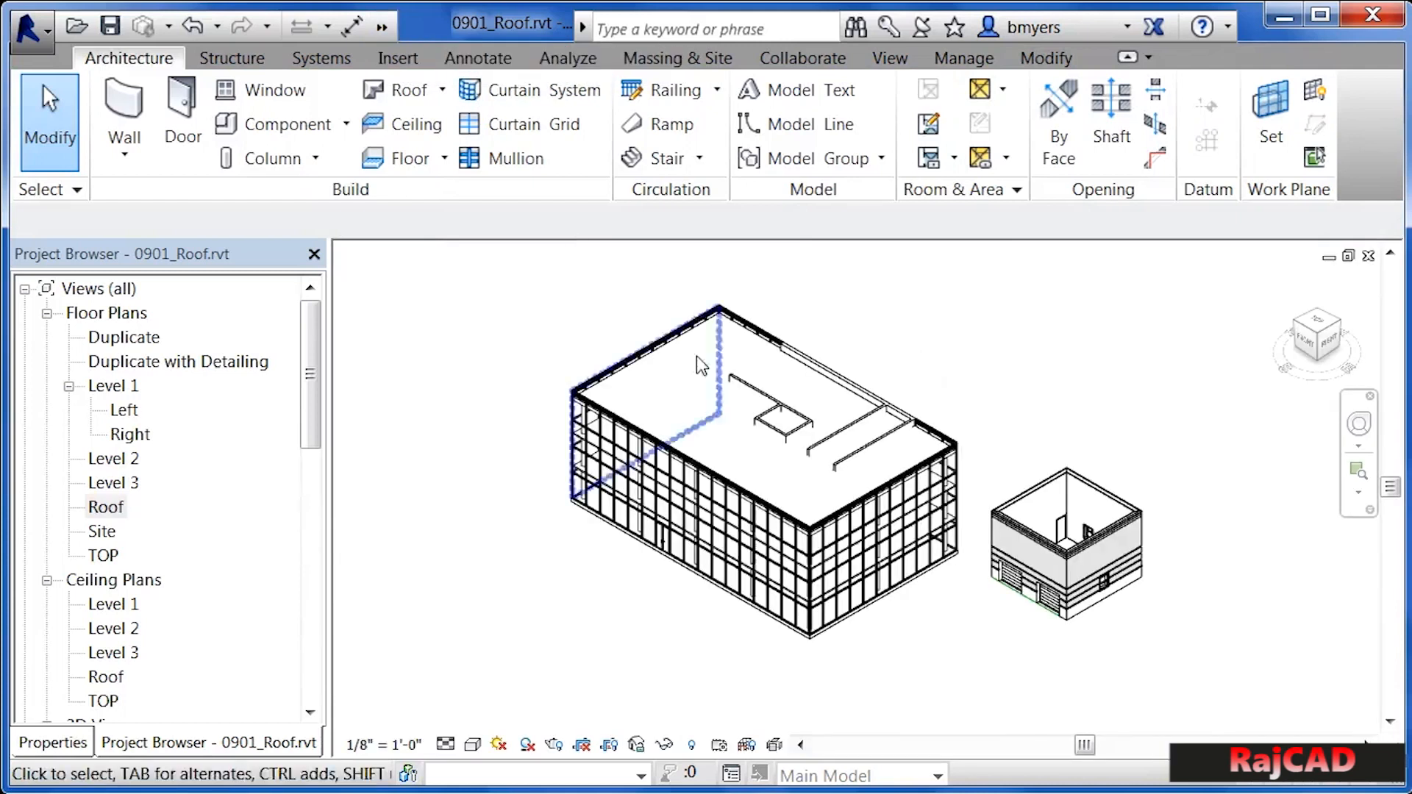
{"action": "scroll", "coordinate": [810, 387], "scroll_direction": "up", "scroll_amount": 2}
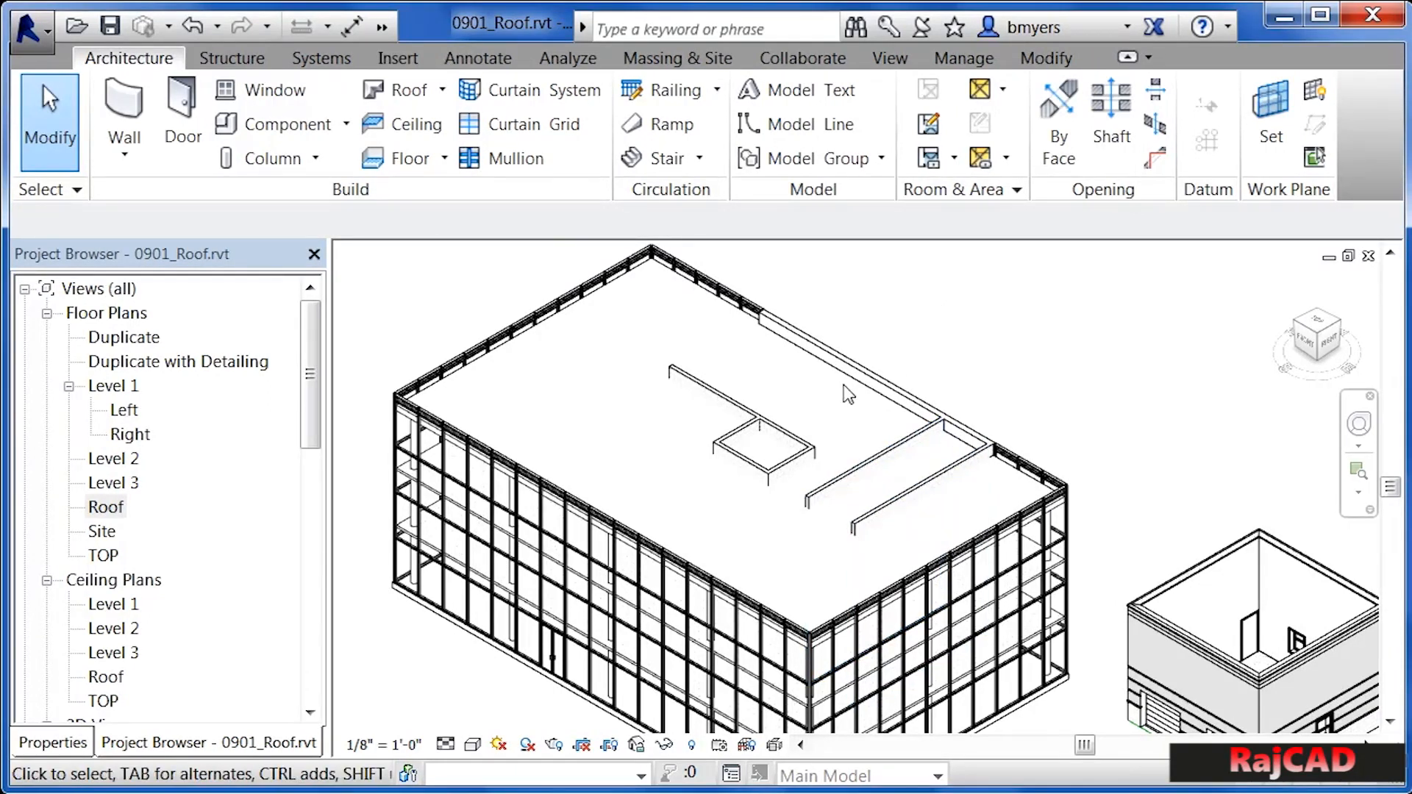
{"action": "scroll", "coordinate": [845, 395], "scroll_direction": "up", "scroll_amount": 2}
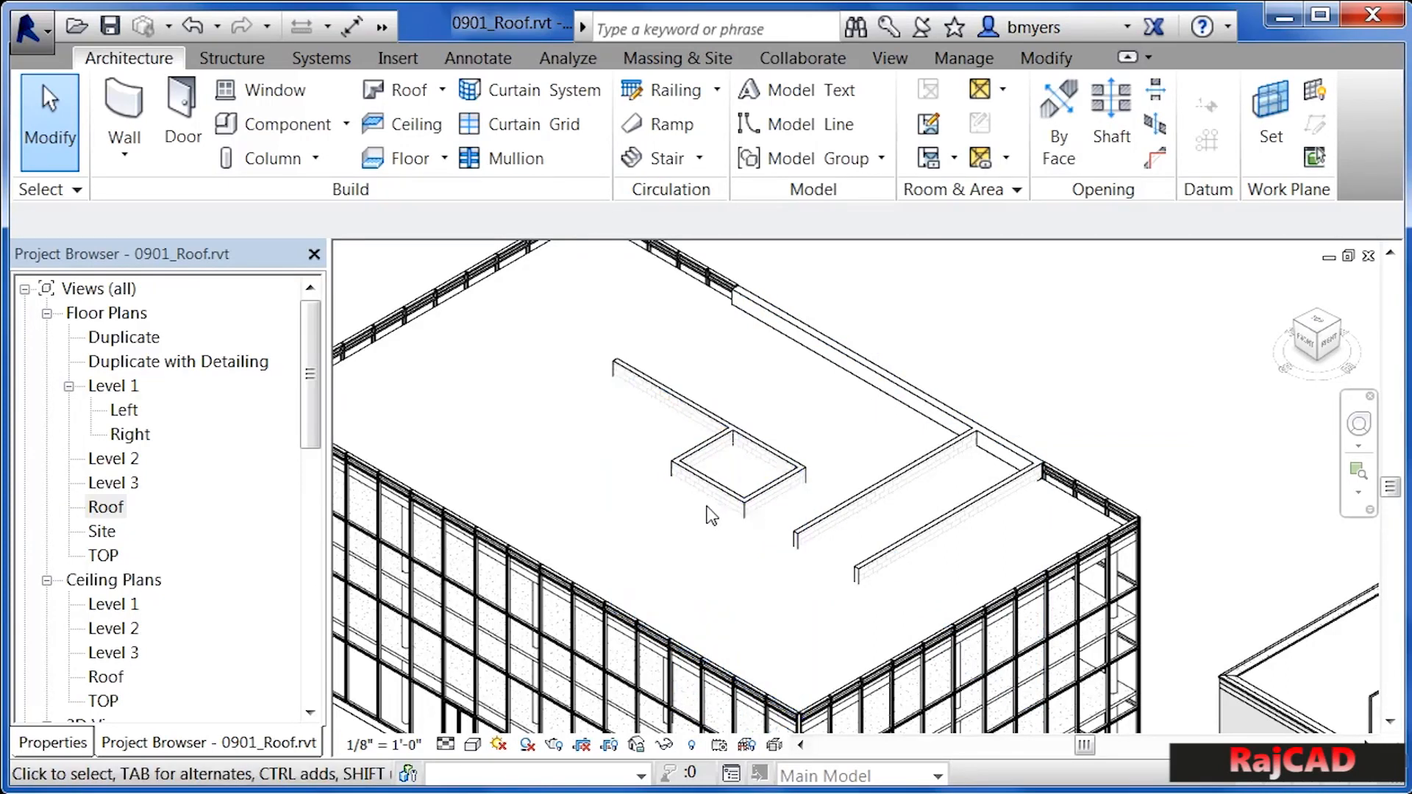
Attach the tops of the six interior walls projecting above the main building to the new flat roof
{"action": "left_click", "coordinate": [686, 412]}
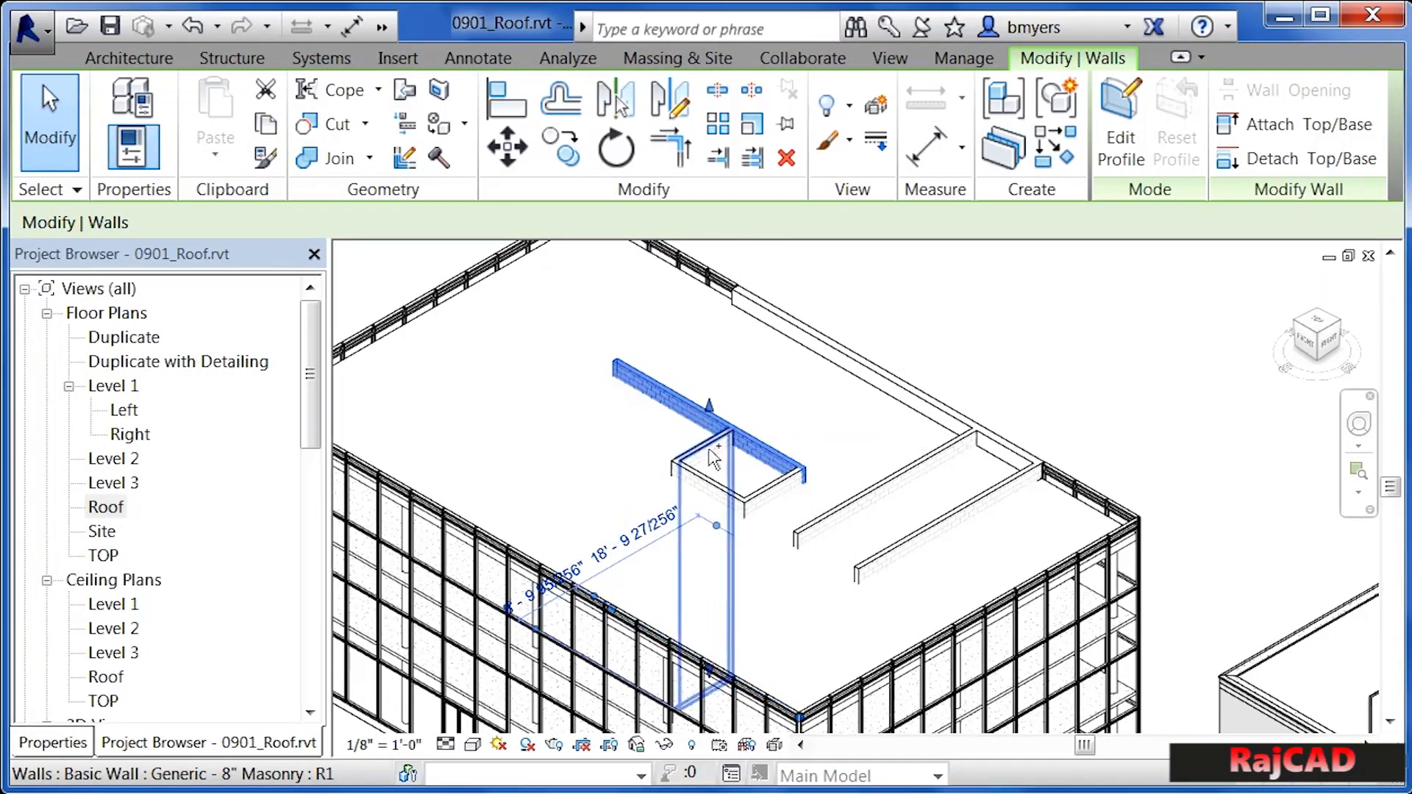
{"action": "left_click", "coordinate": [703, 443]}
{"action": "left_click", "coordinate": [707, 473], "text": "ctrl"}
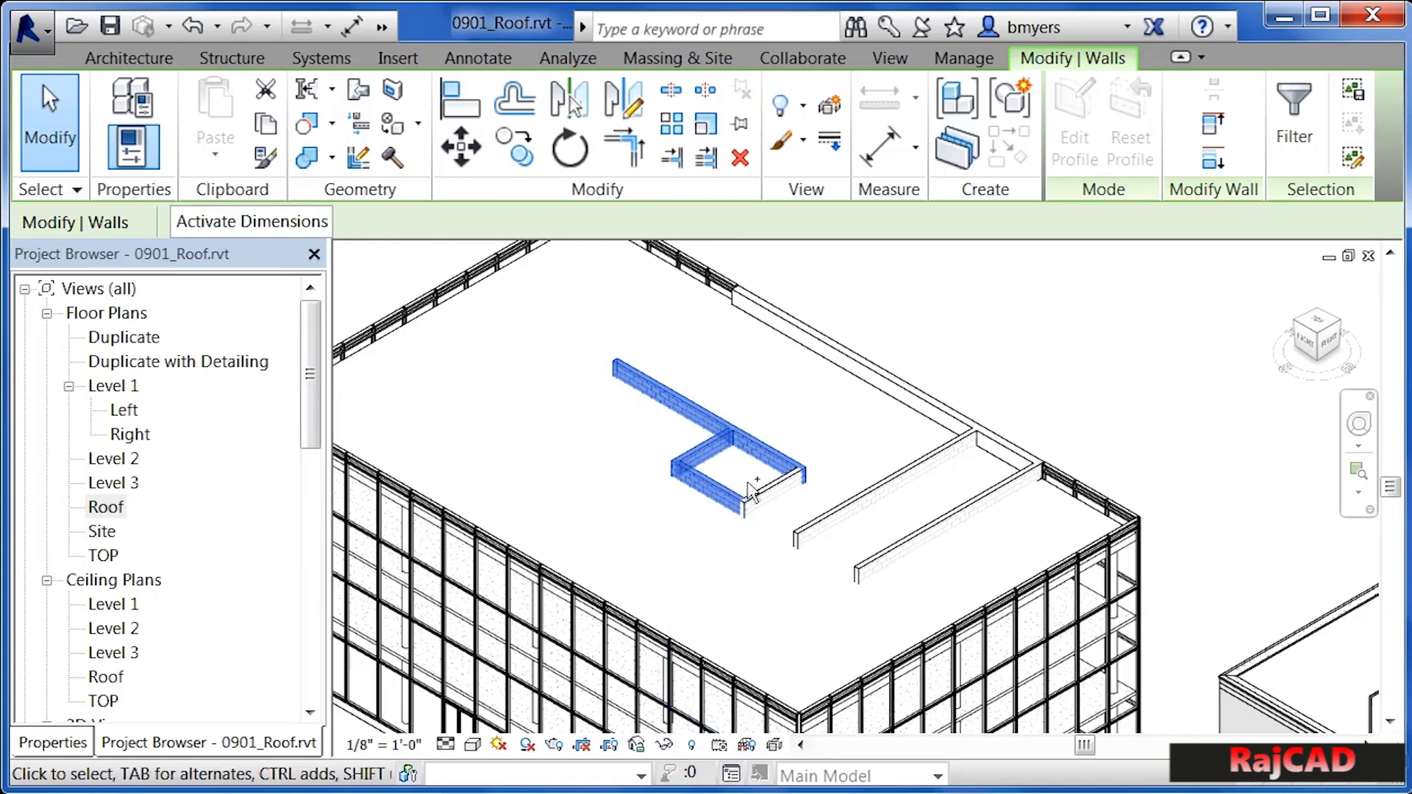
{"action": "left_click", "coordinate": [763, 491], "text": "ctrl"}
{"action": "left_click", "coordinate": [881, 491], "text": "ctrl"}
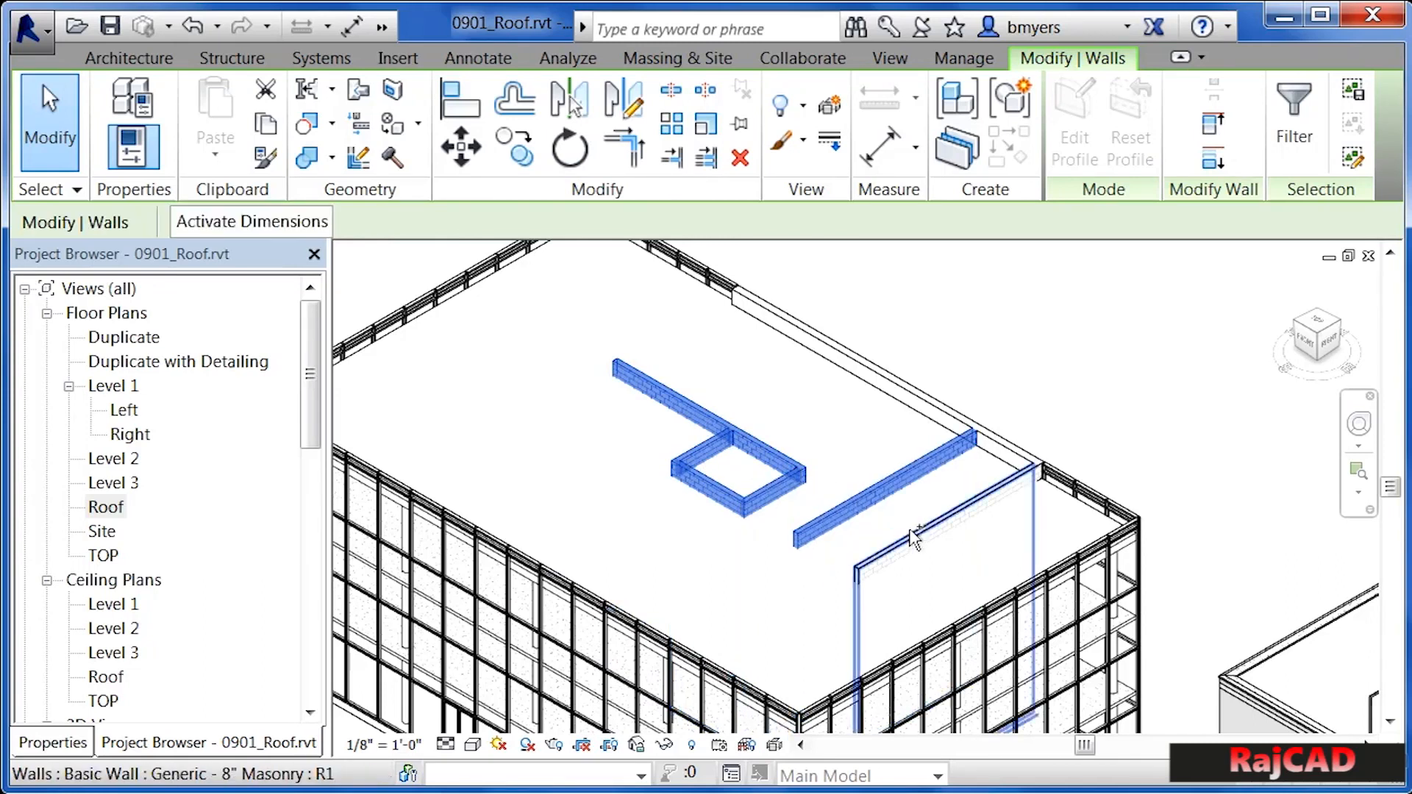
{"action": "left_click", "coordinate": [914, 543], "text": "ctrl"}
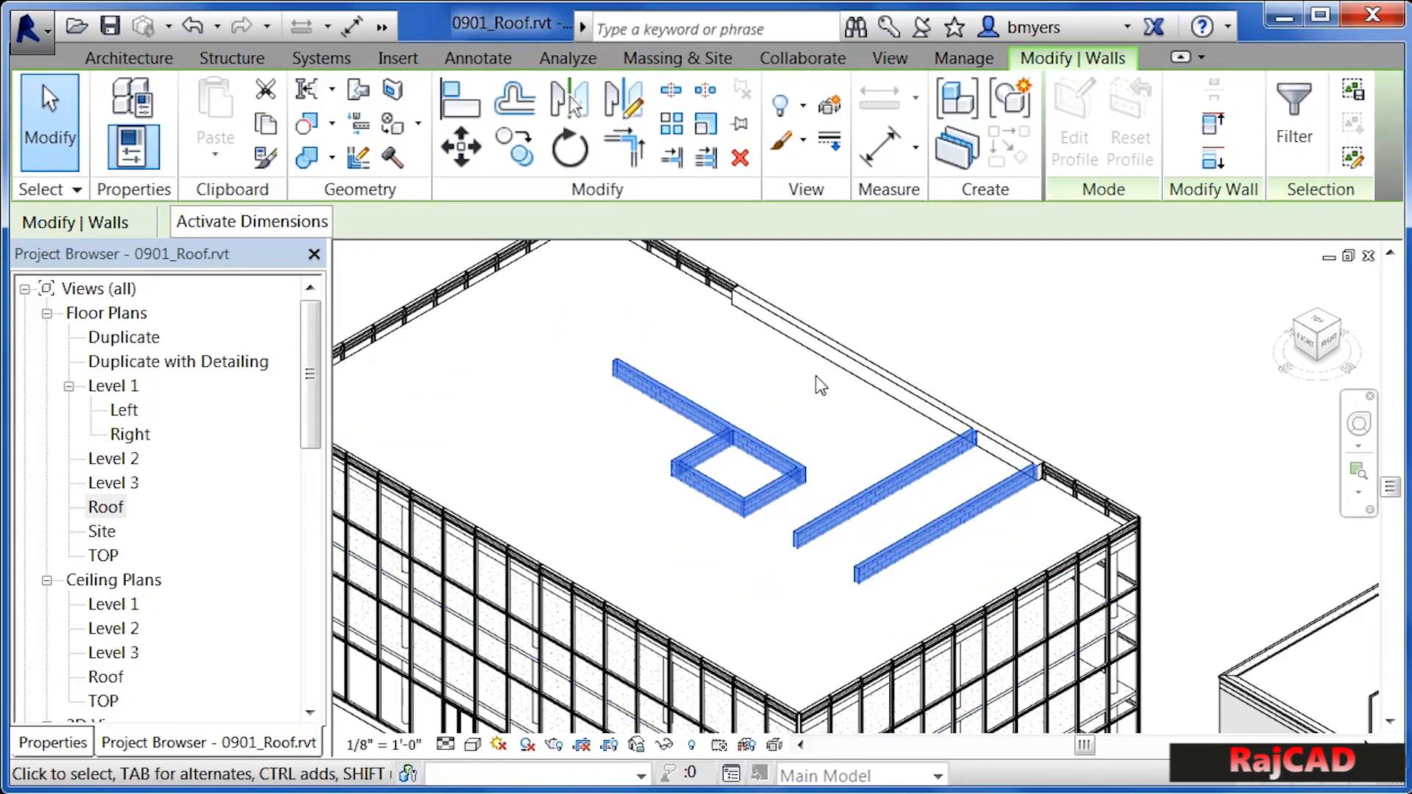
{"action": "left_click", "coordinate": [1212, 137]}
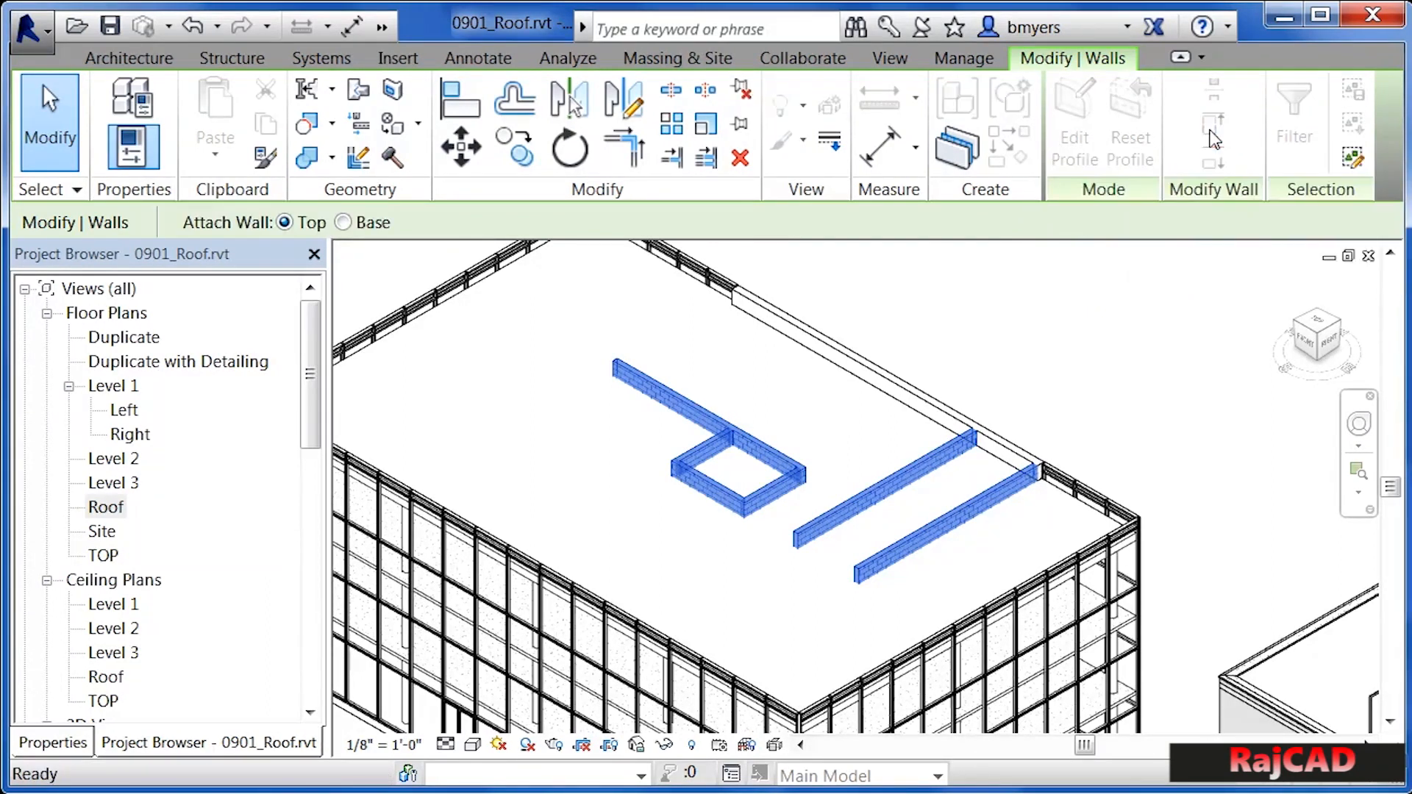
{"action": "left_click", "coordinate": [1068, 500]}
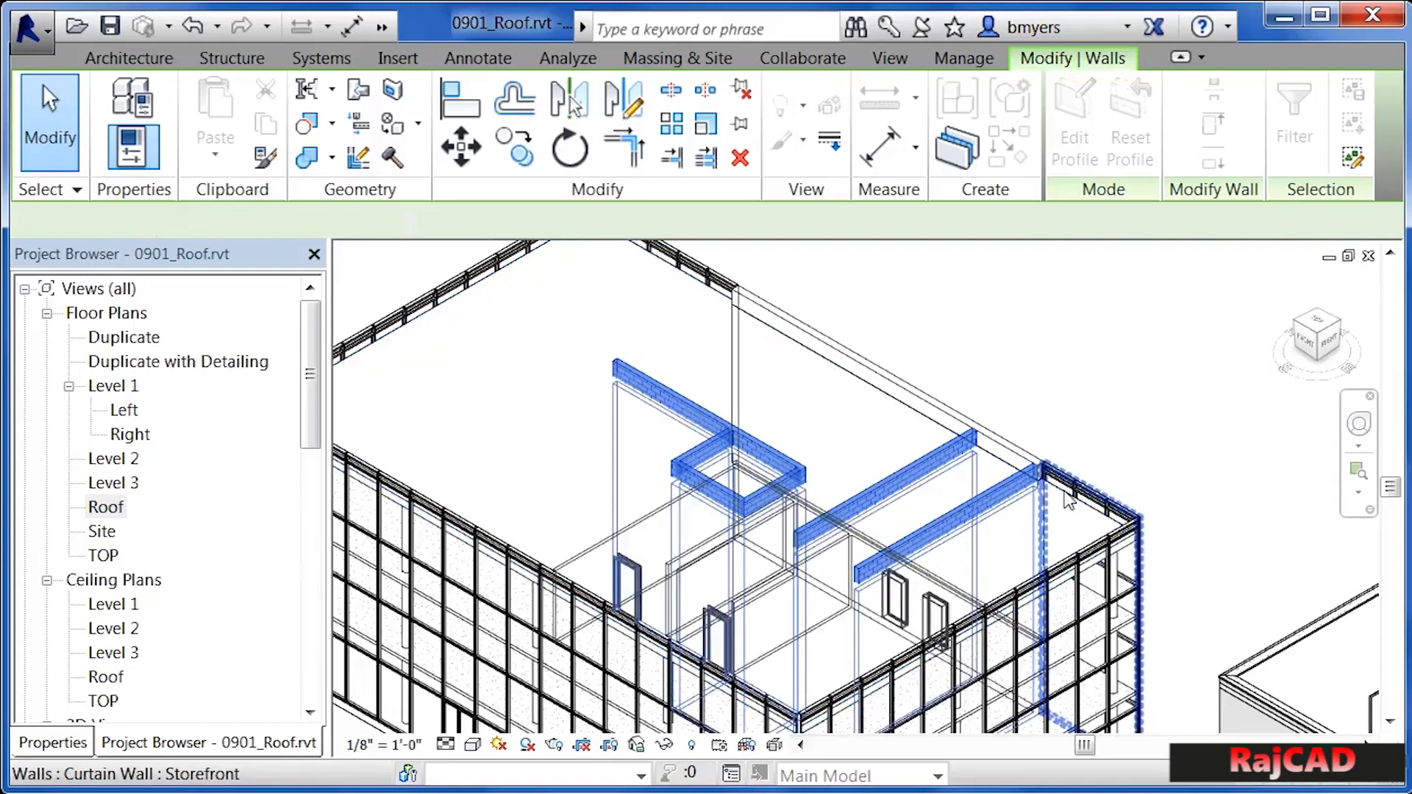
{"action": "left_click", "coordinate": [1172, 426]}
{"action": "scroll", "coordinate": [1167, 416], "scroll_direction": "down", "scroll_amount": 3}
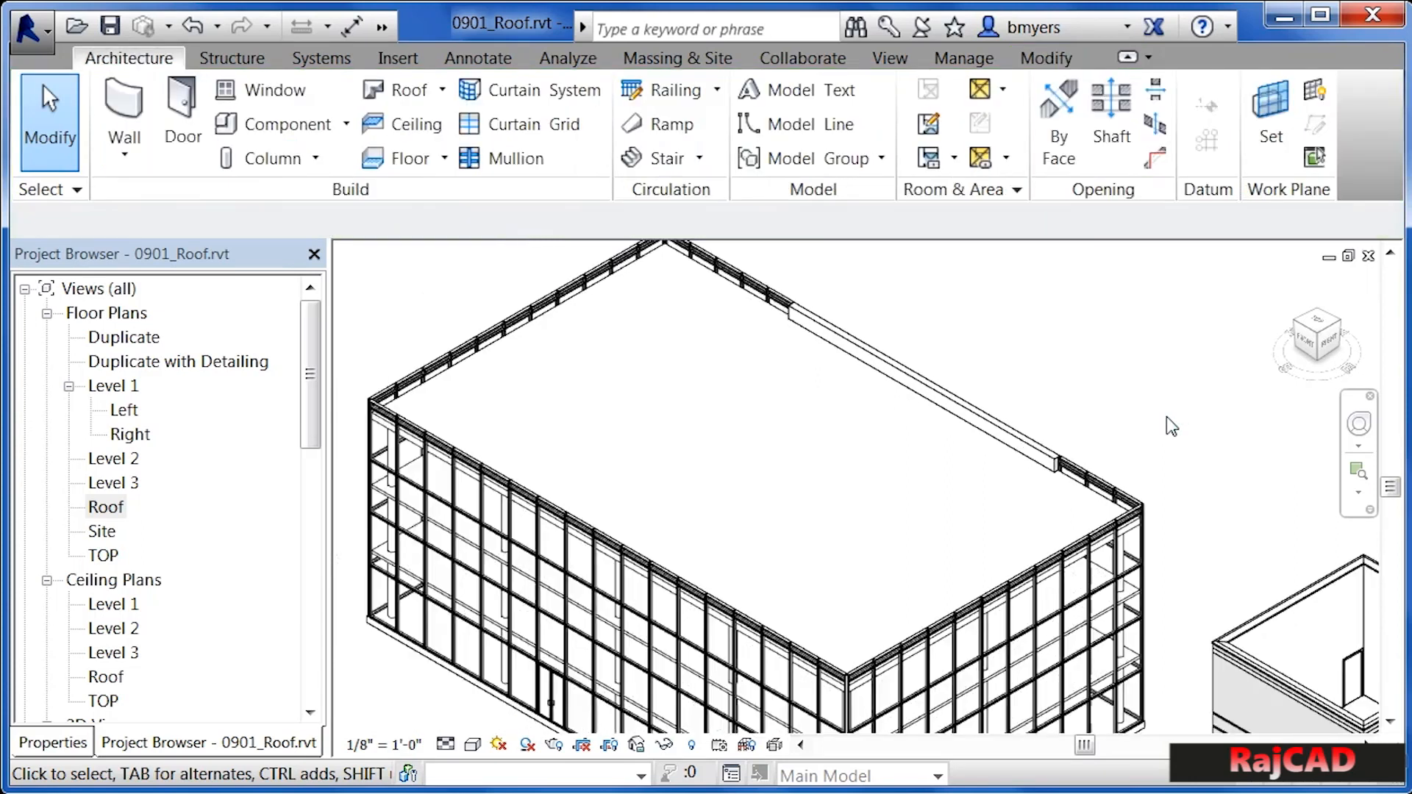
{"action": "middle_click_drag", "start_coordinate": [1112, 363], "coordinate": [1095, 378]}
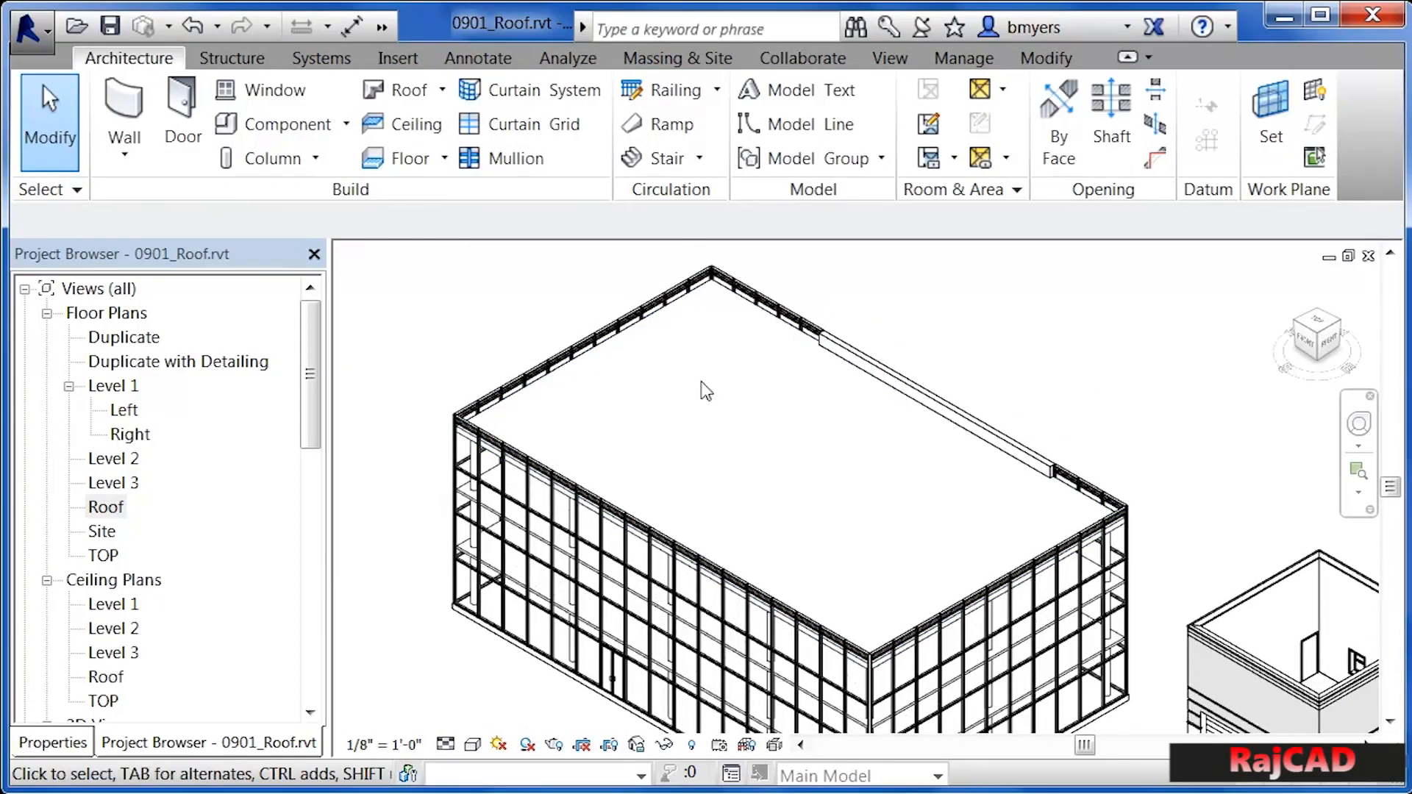
Start a roof from the 3D view and accept Level 2 as its level
{"action": "left_click", "coordinate": [403, 94]}
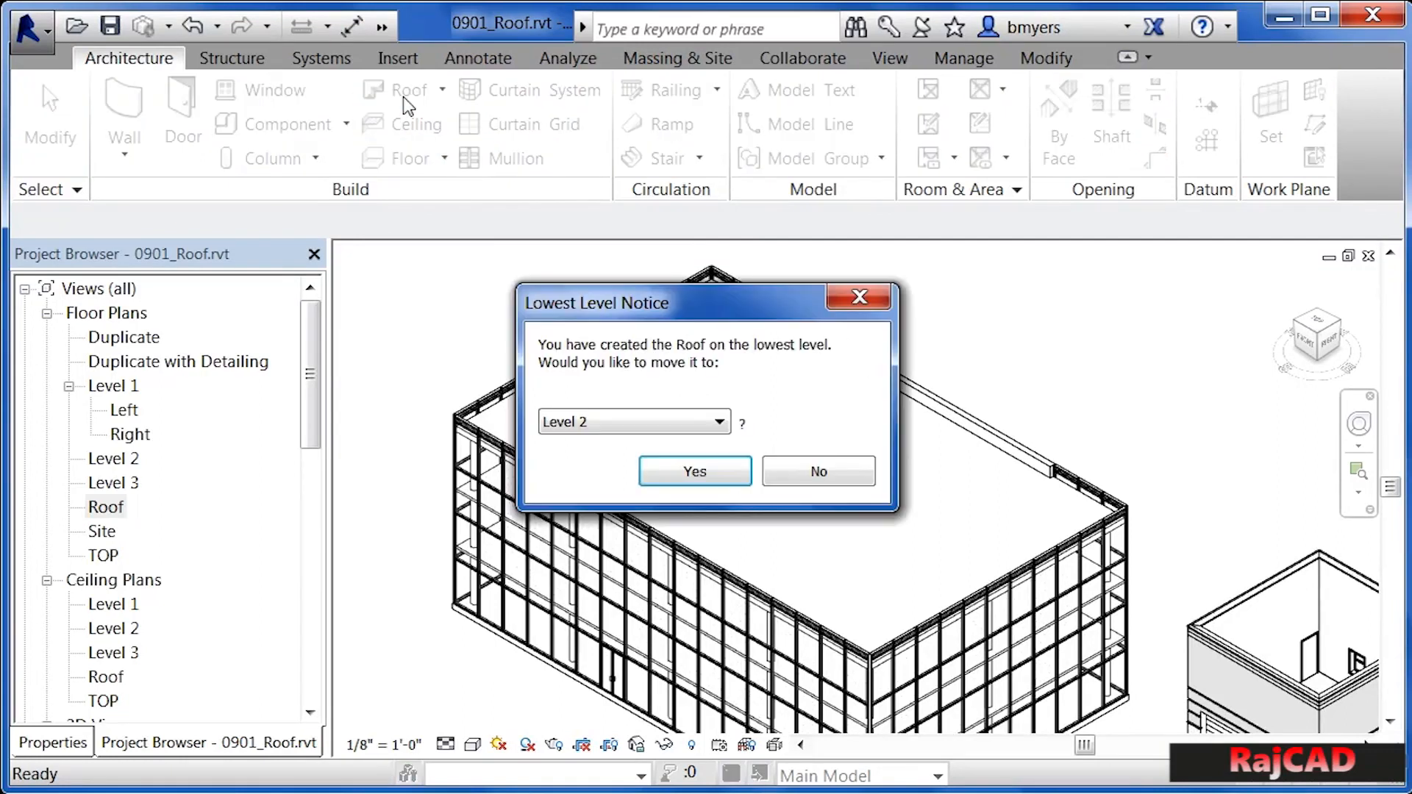
{"action": "left_click", "coordinate": [695, 472]}
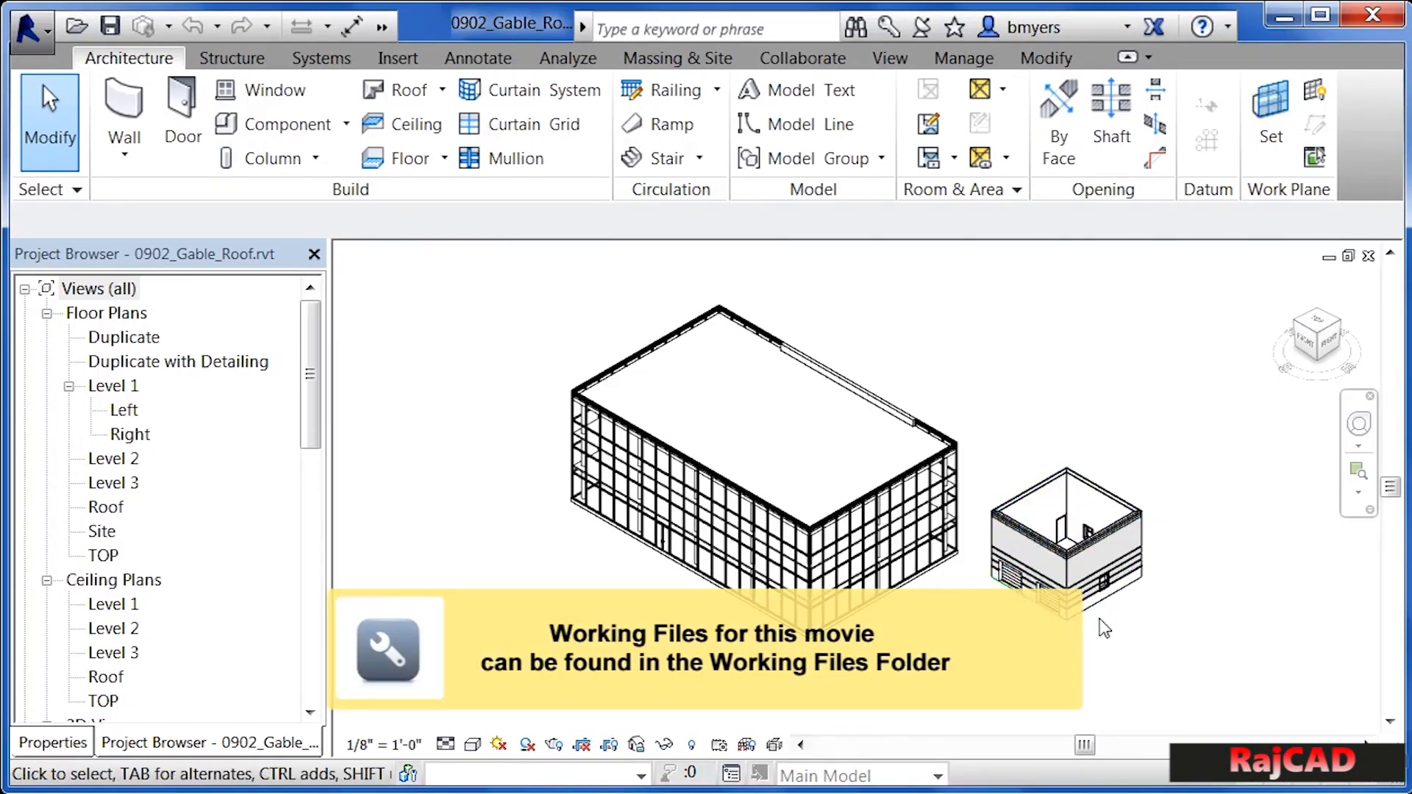
Open the Level 2 floor plan and frame the small detached building northeast of the main building
{"action": "scroll", "coordinate": [1154, 558], "scroll_direction": "up", "scroll_amount": 5}
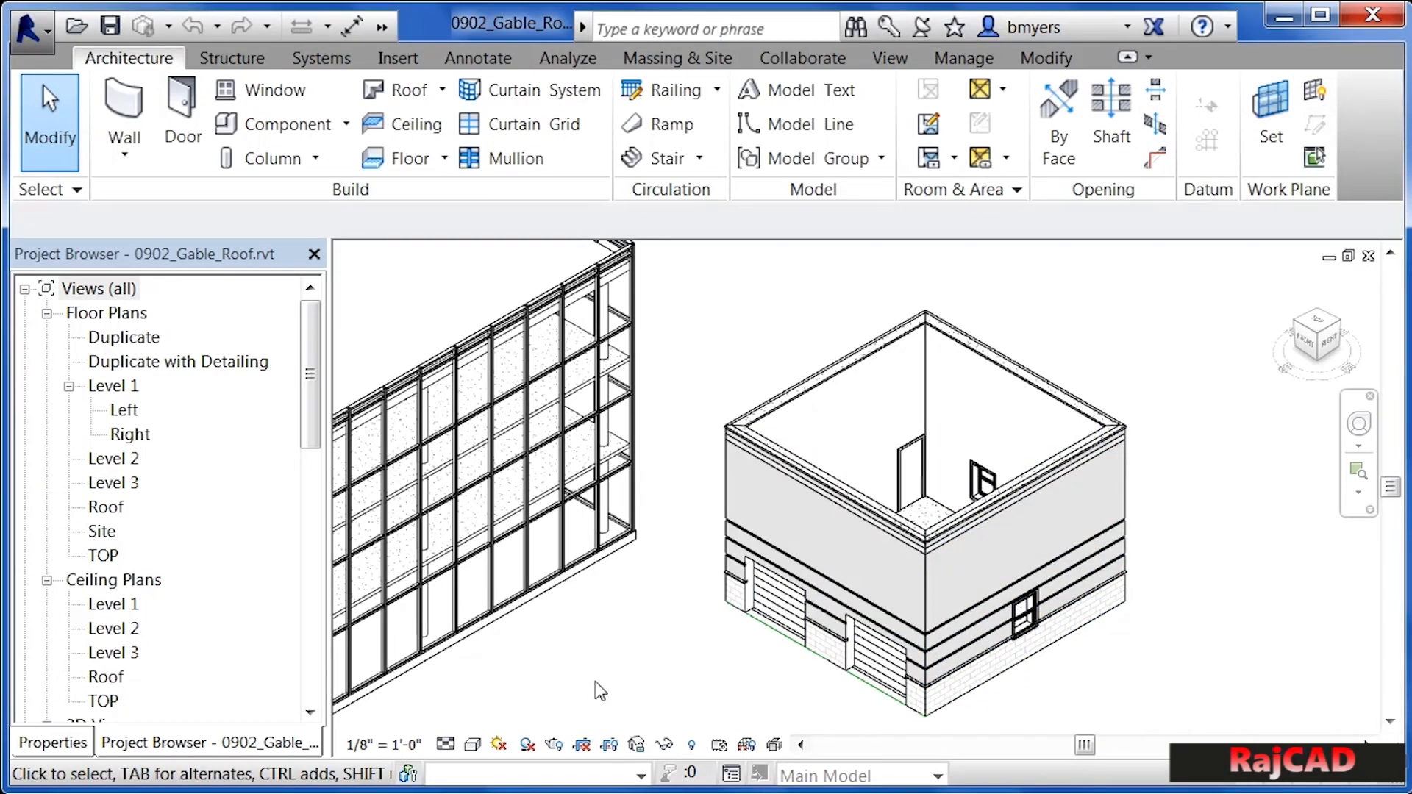
{"action": "double_click", "coordinate": [120, 461]}
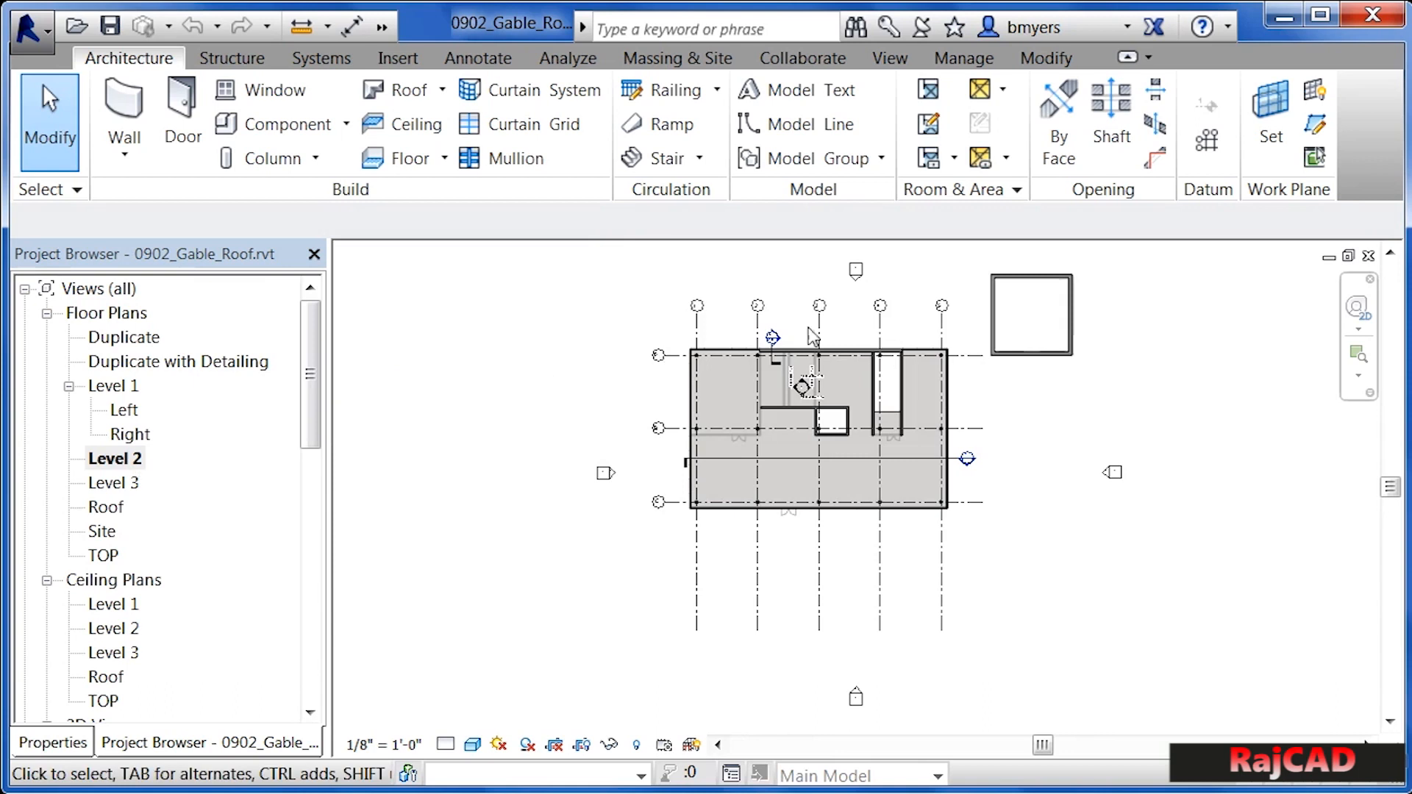
{"action": "scroll", "coordinate": [1103, 276], "scroll_direction": "up", "scroll_amount": 5}
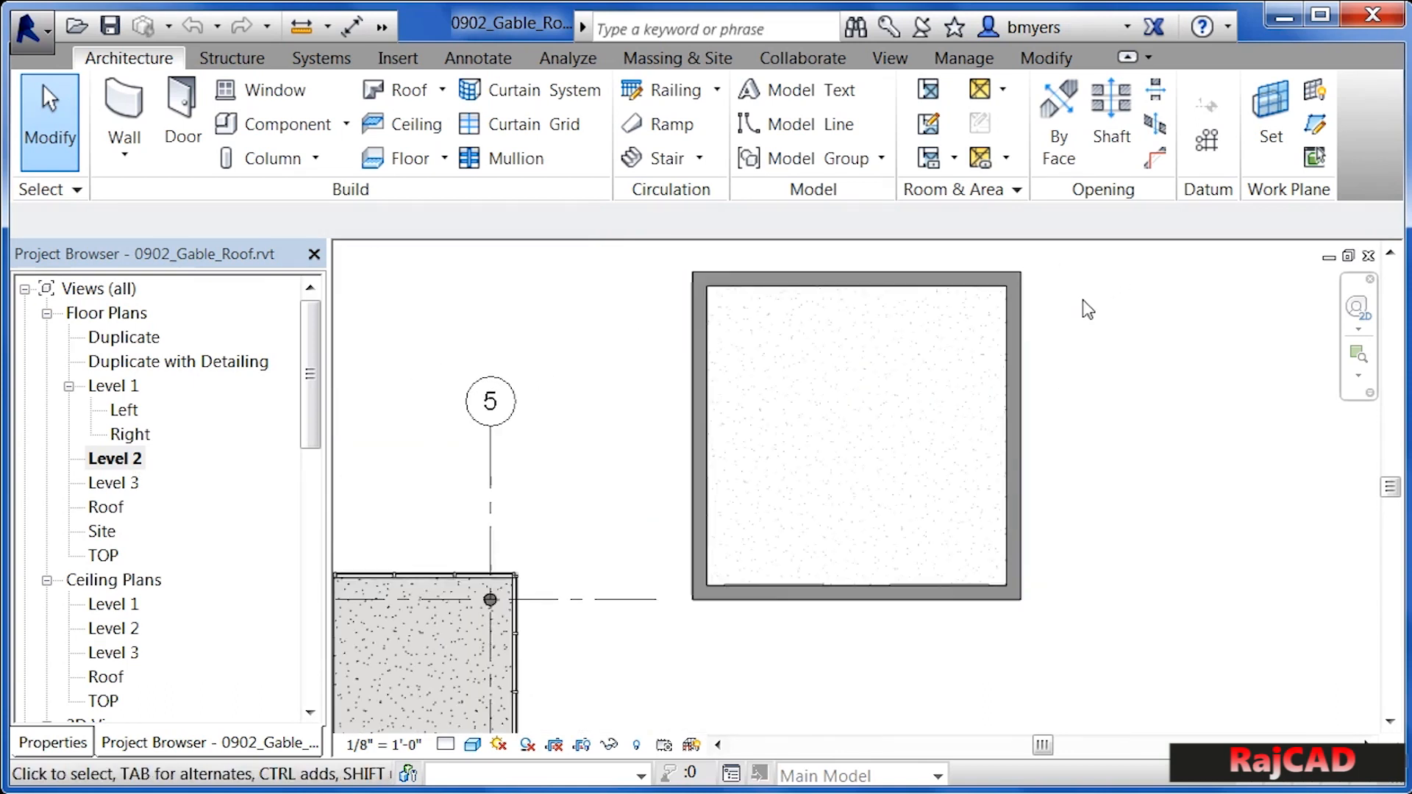
{"action": "scroll", "coordinate": [1109, 265], "scroll_direction": "up", "scroll_amount": 1}
{"action": "middle_click_drag", "start_coordinate": [1110, 372], "coordinate": [1088, 404]}
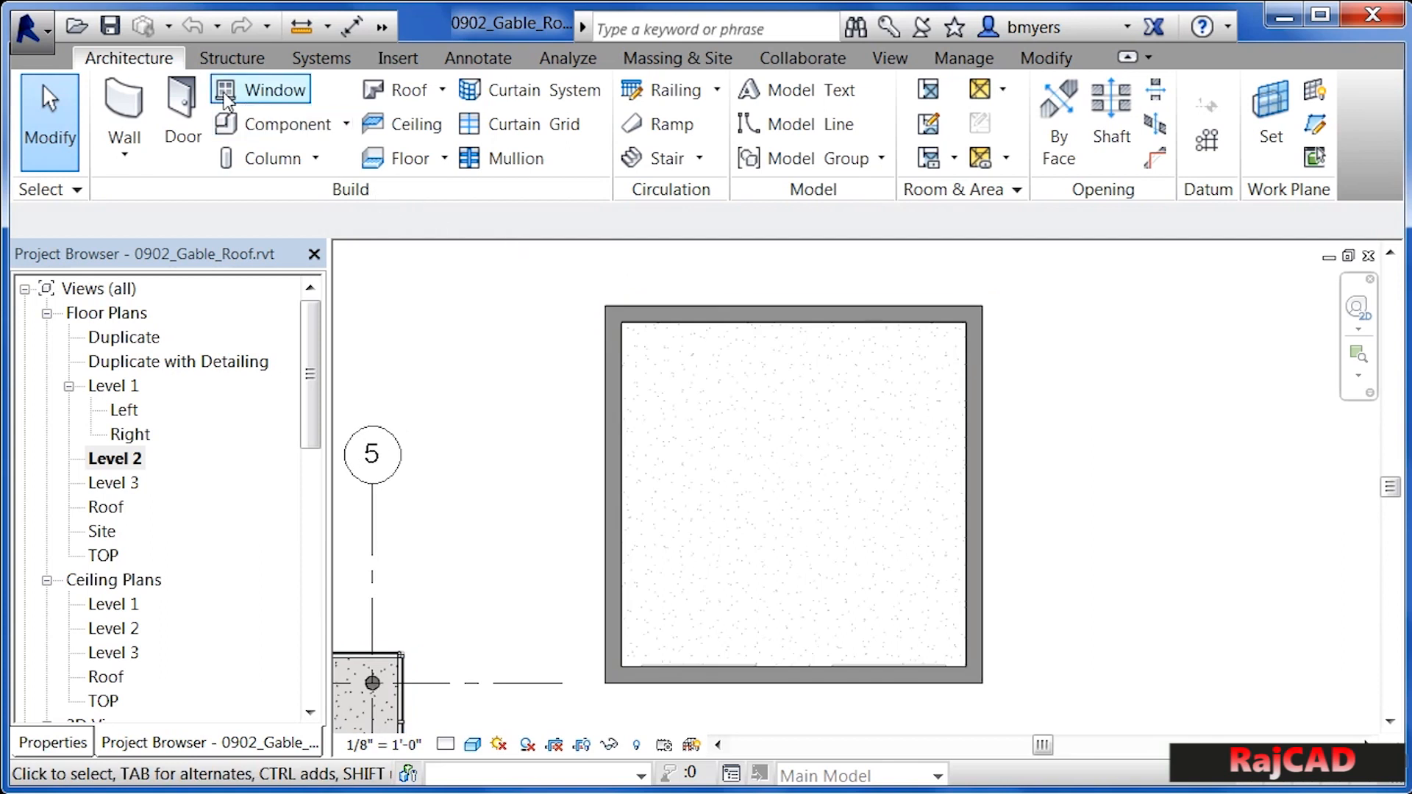
Start a footprint roof on Level 2 using the Wood Rafter 8" - Asphalt Shingle - Insulated type
{"action": "left_click", "coordinate": [374, 90]}
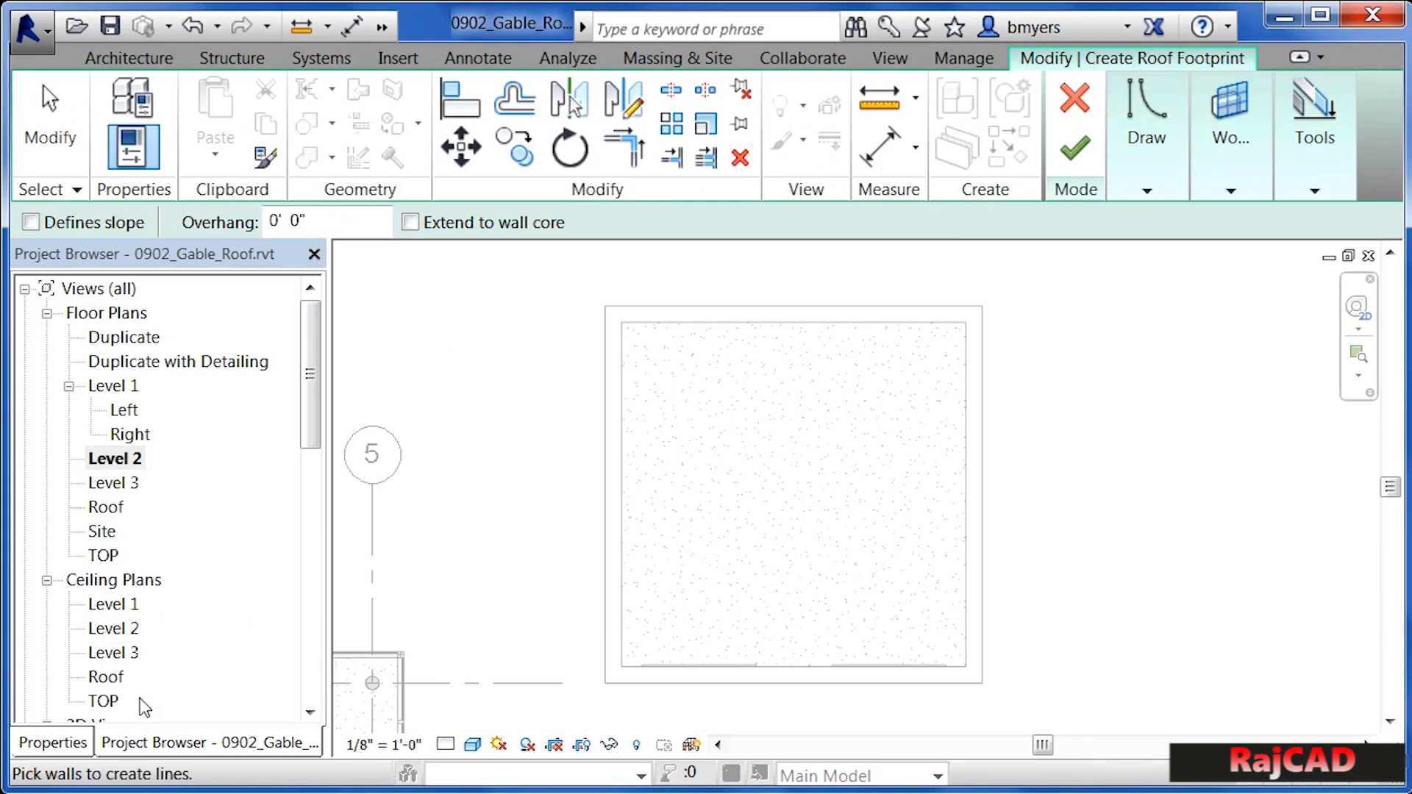
{"action": "left_click", "coordinate": [53, 743]}
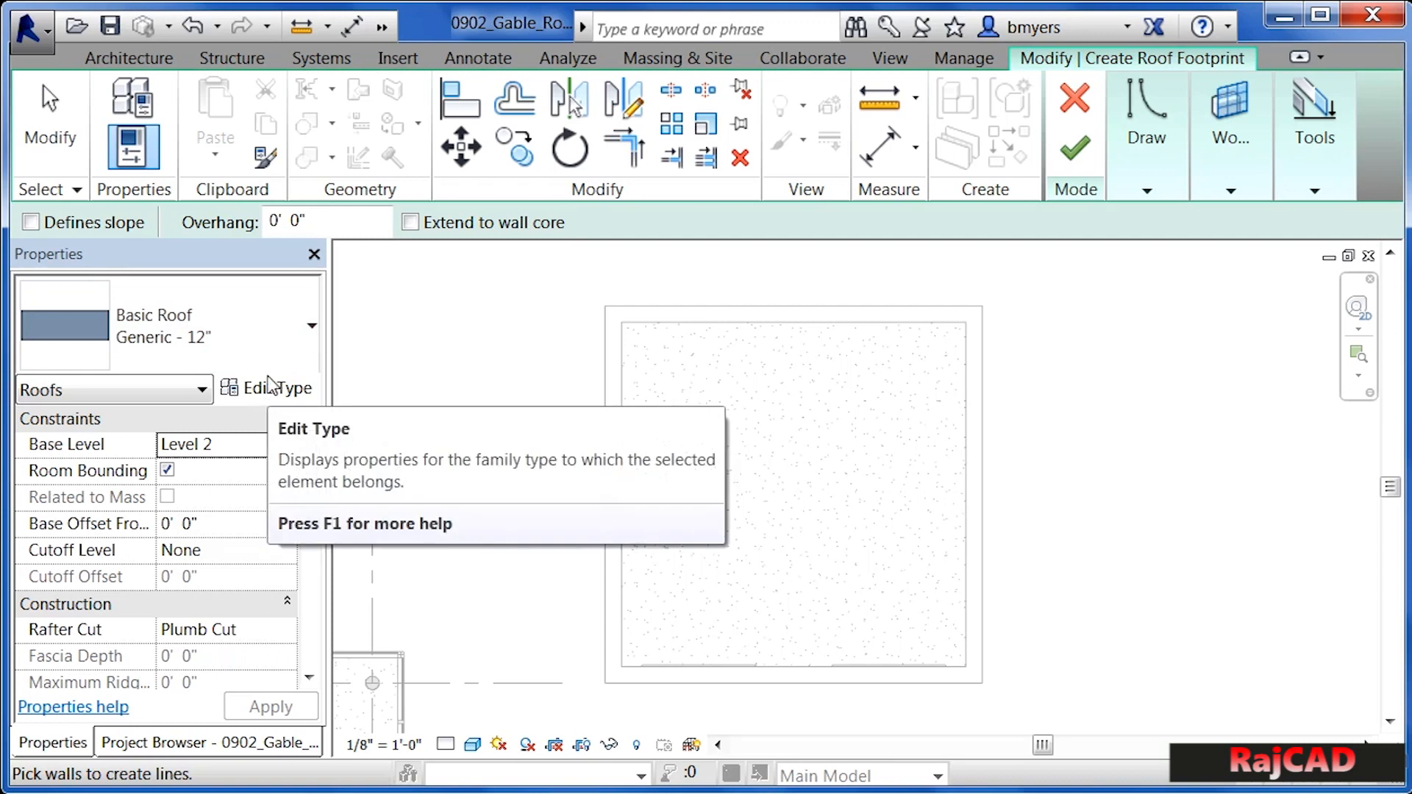
{"action": "left_click", "coordinate": [285, 337]}
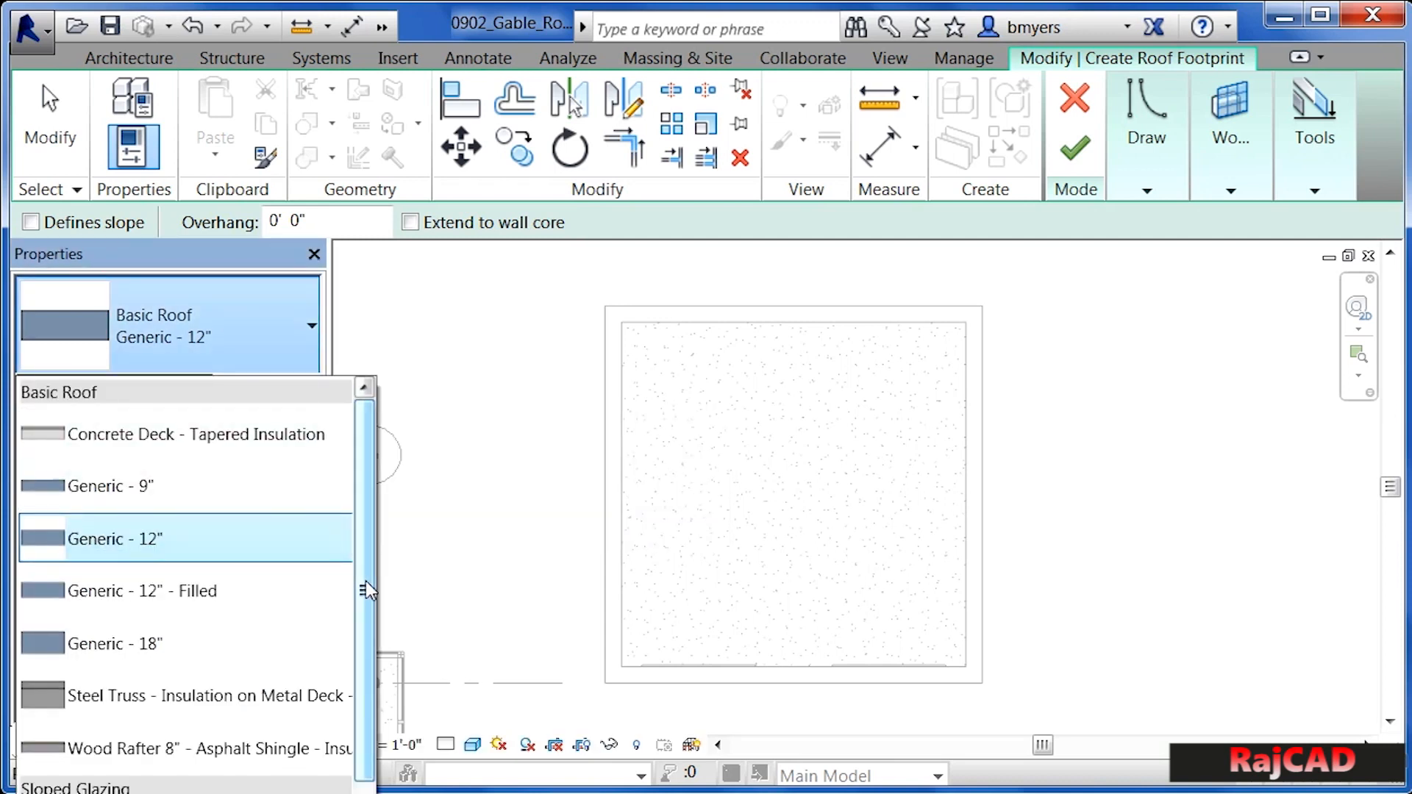
{"action": "left_click_drag", "start_coordinate": [368, 590], "coordinate": [369, 626]}
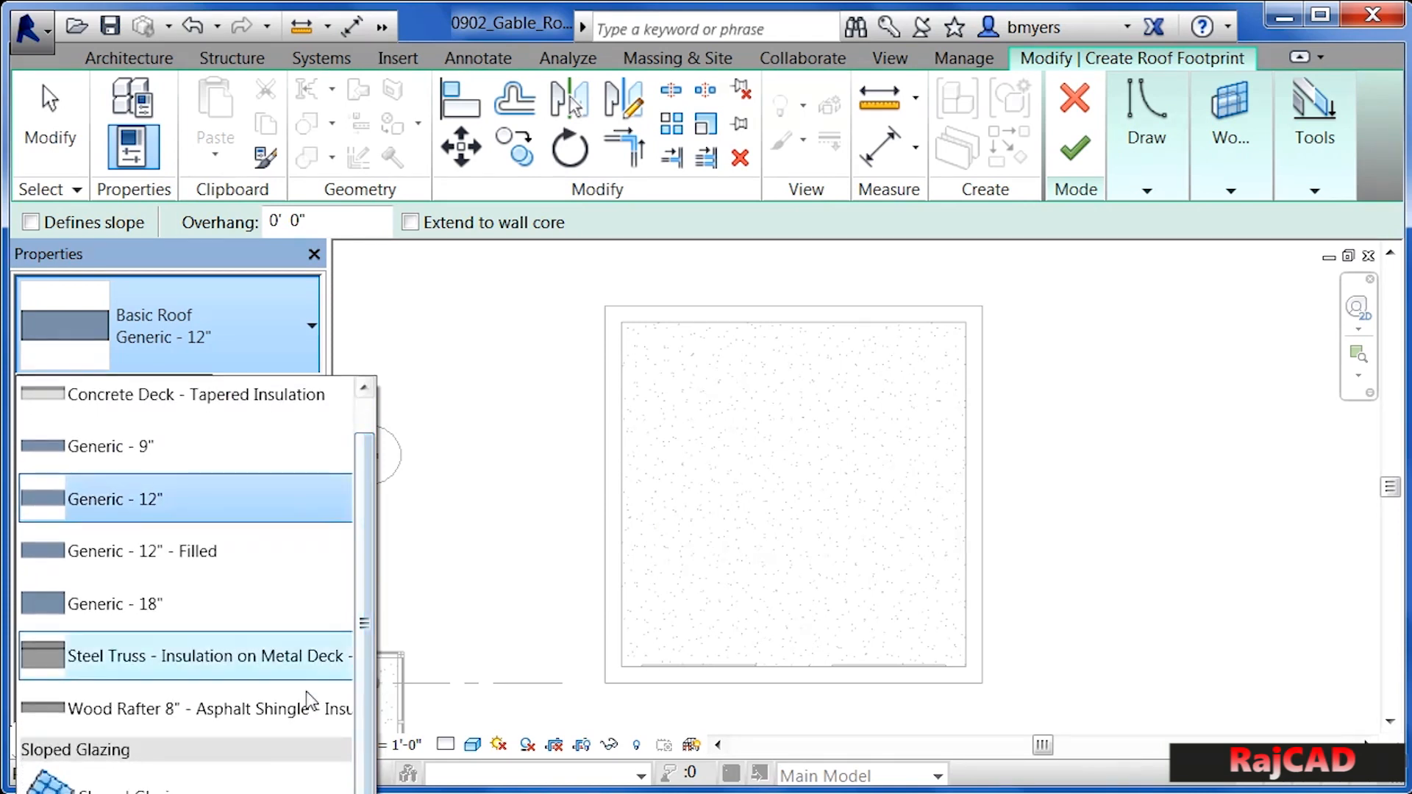
{"action": "mouse_move", "coordinate": [176, 715]}
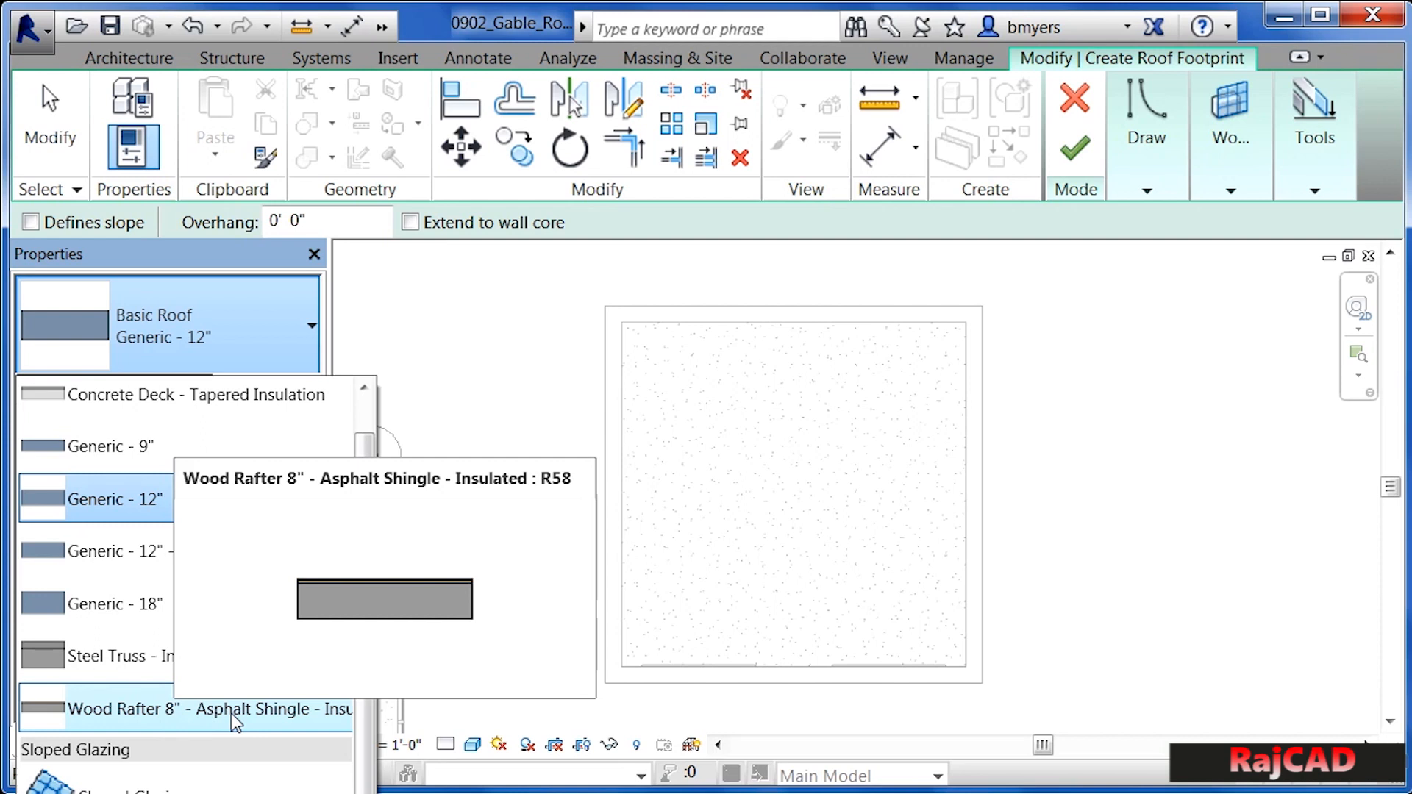
{"action": "left_click", "coordinate": [253, 712]}
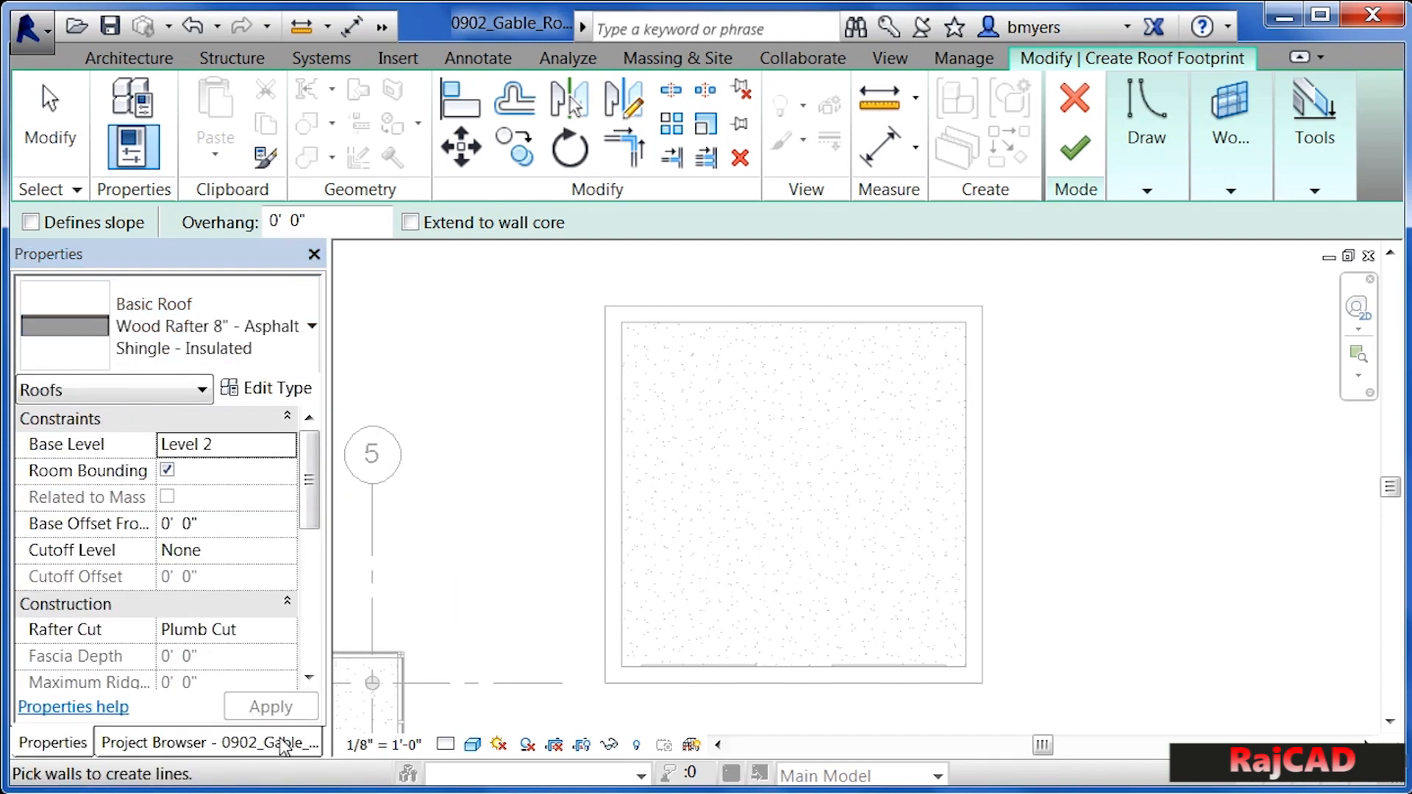
Review the layer functions, materials and thicknesses in the chosen roof type's structure
{"action": "left_click", "coordinate": [275, 390]}
{"action": "left_click", "coordinate": [926, 288]}
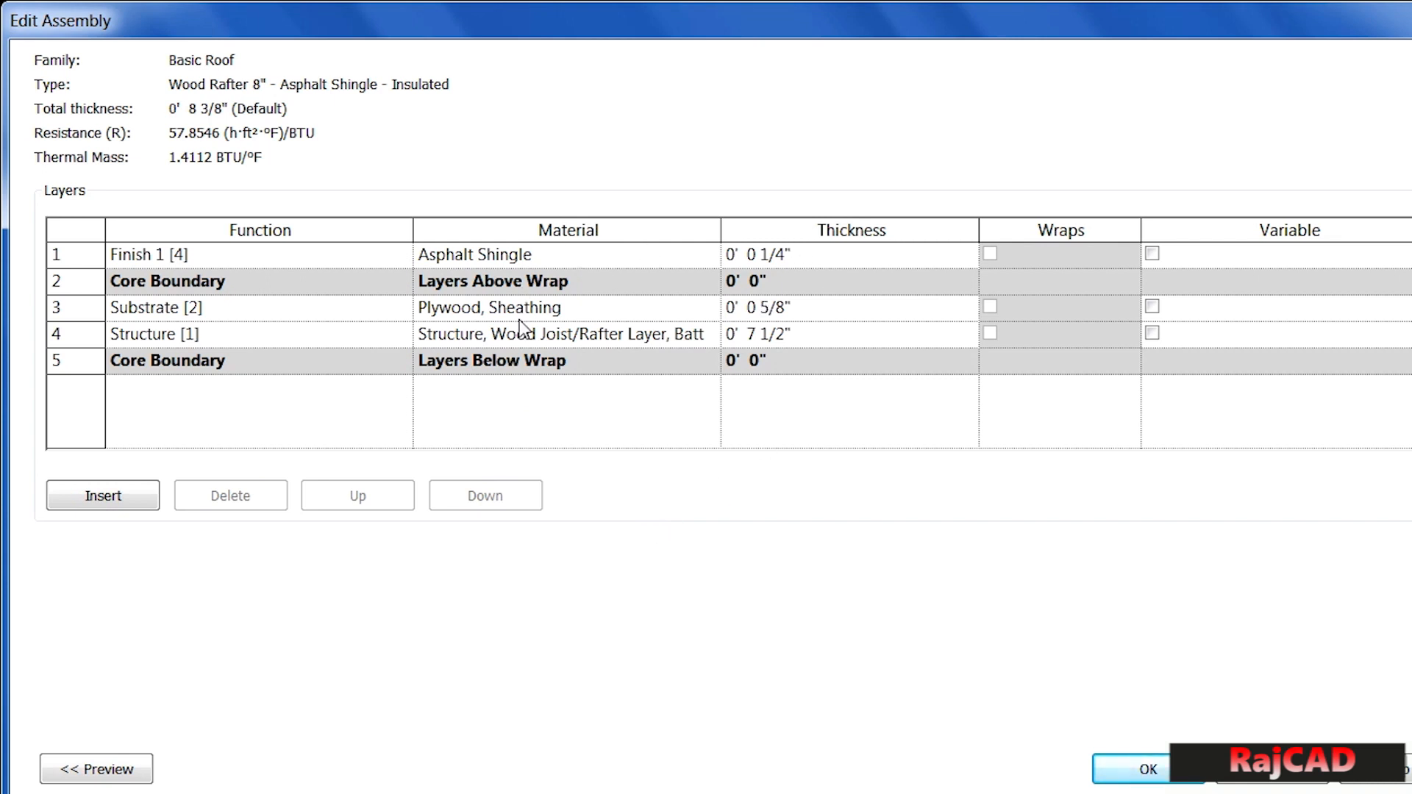
{"action": "left_click", "coordinate": [1146, 772]}
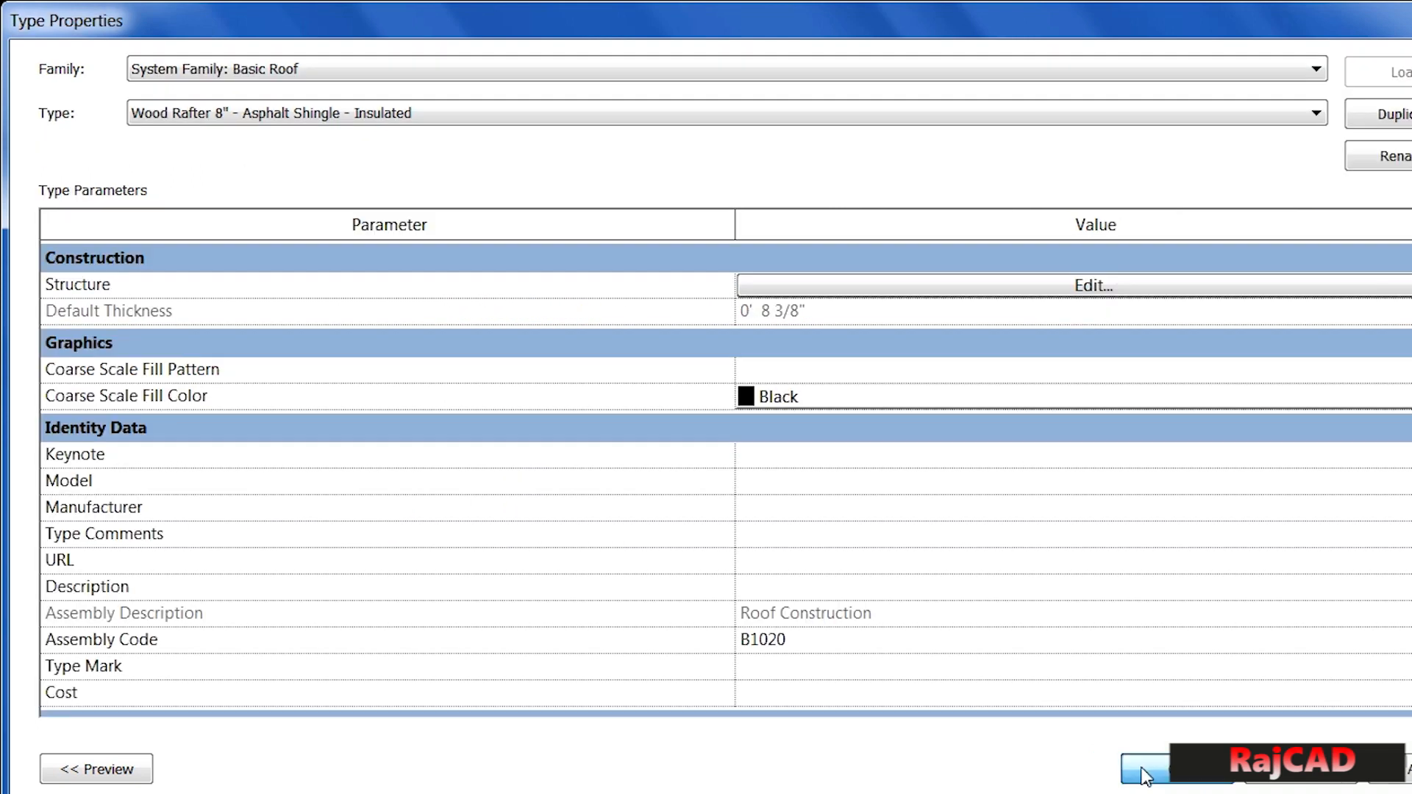
{"action": "left_click", "coordinate": [1141, 767]}
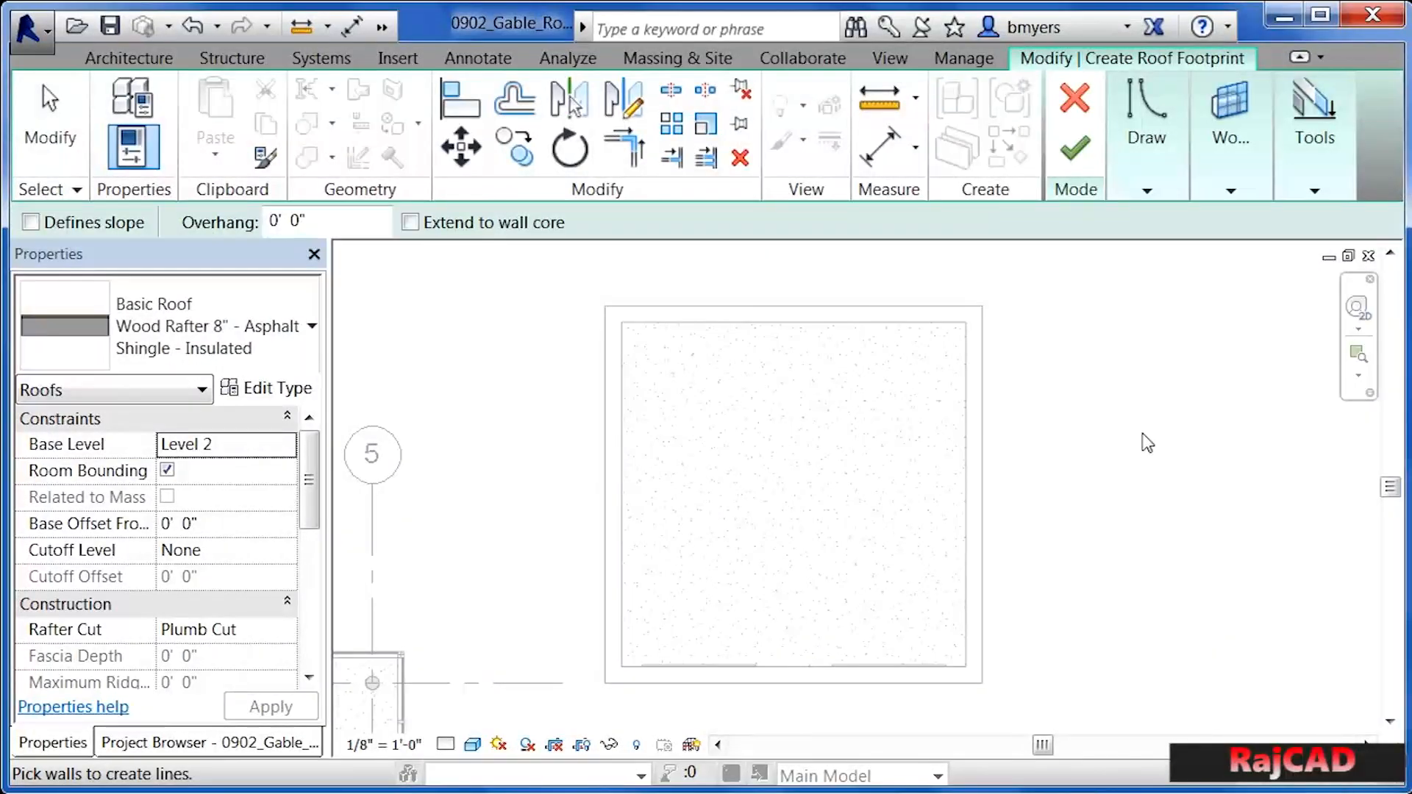
Make the roof lines slope-defining and set their overhang to 2' 0"
{"action": "left_click", "coordinate": [31, 222]}
{"action": "double_click", "coordinate": [294, 220]}
{"action": "type", "text": "2"}
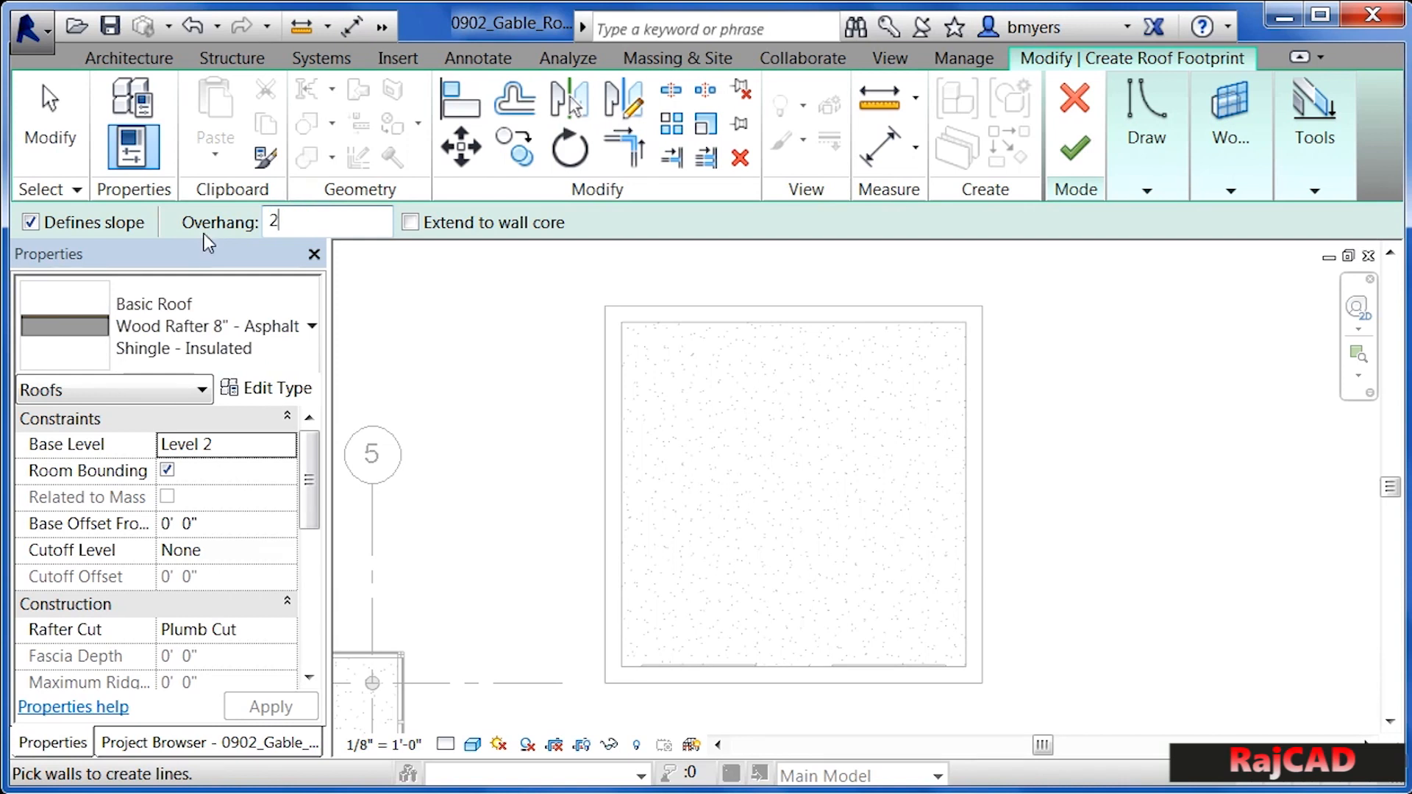
{"action": "key", "text": "Return"}
{"action": "left_click", "coordinate": [1144, 195]}
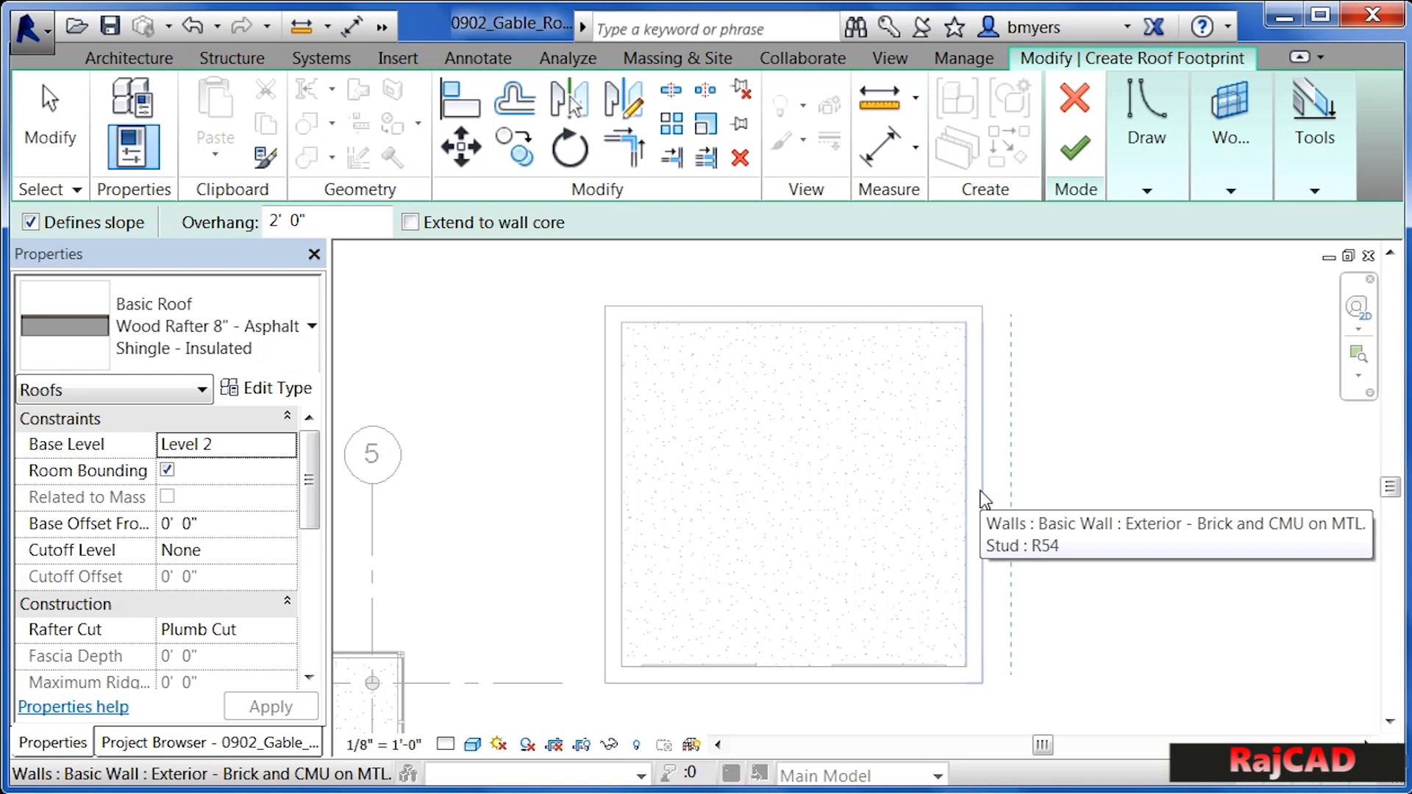
Create the roof line from the small building's east wall and set its slope to 4" / 12"
{"action": "left_click", "coordinate": [985, 502]}
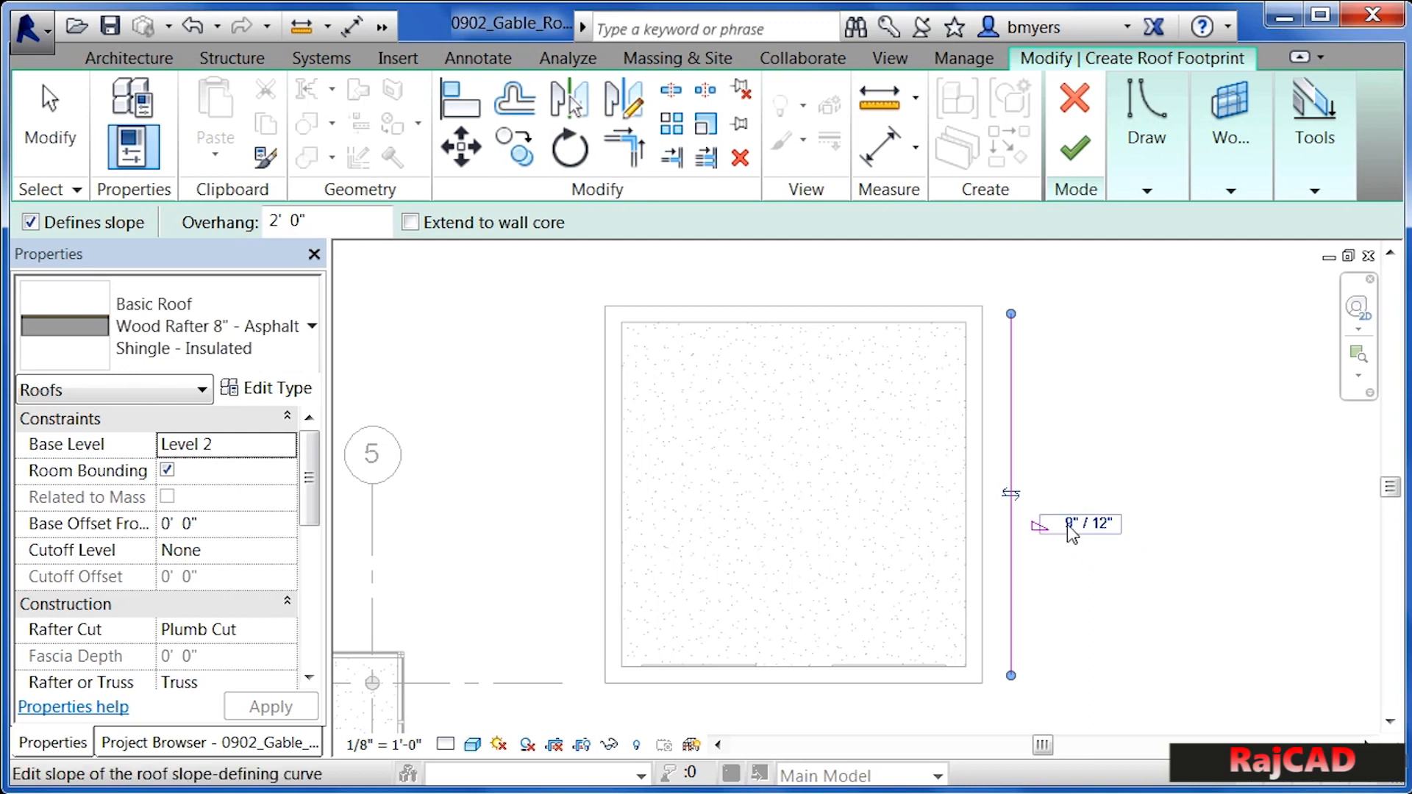
{"action": "left_click", "coordinate": [1069, 527]}
{"action": "type", "text": "4"}
{"action": "key", "text": "Return"}
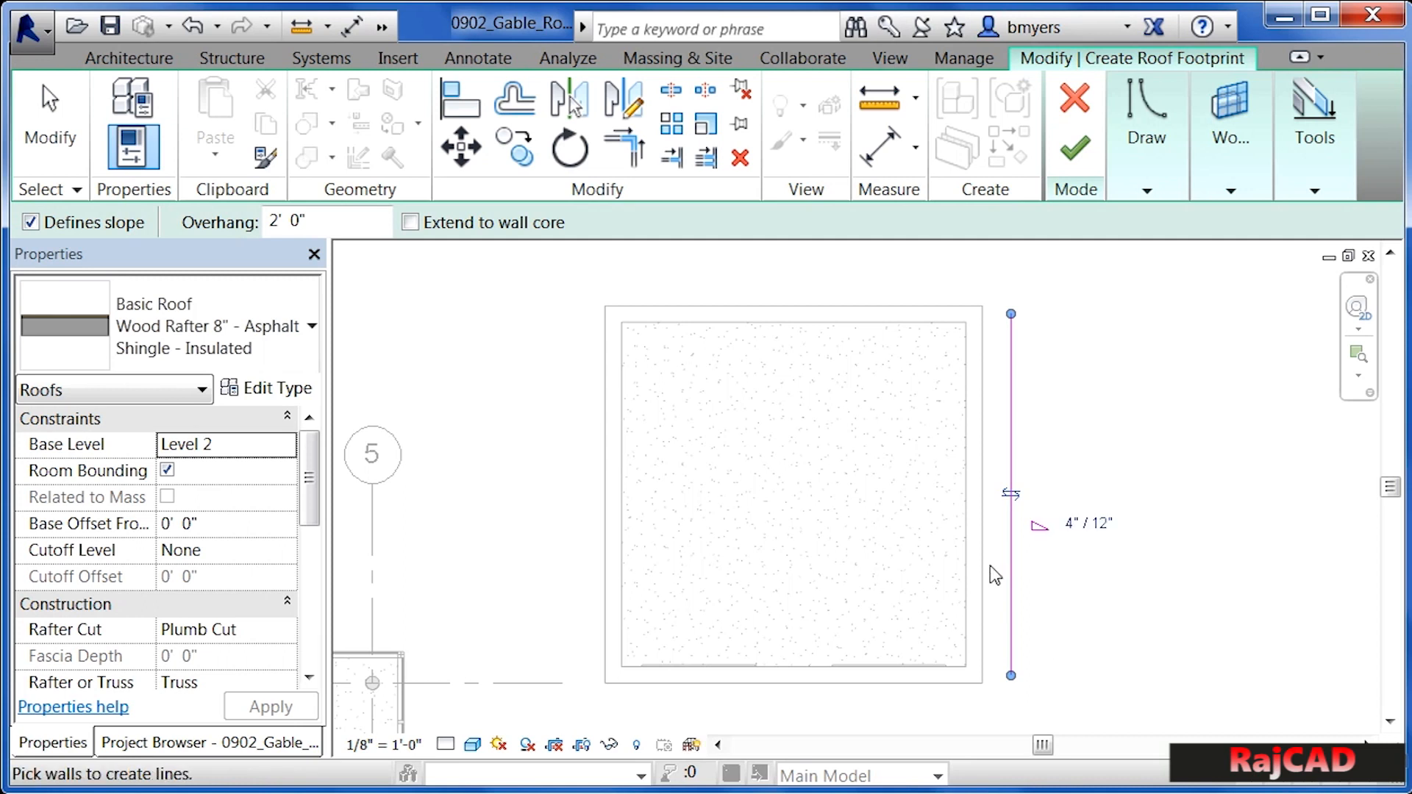
Create the roof line from the small building's west wall and set its slope to 4" / 12"
{"action": "left_click", "coordinate": [606, 532]}
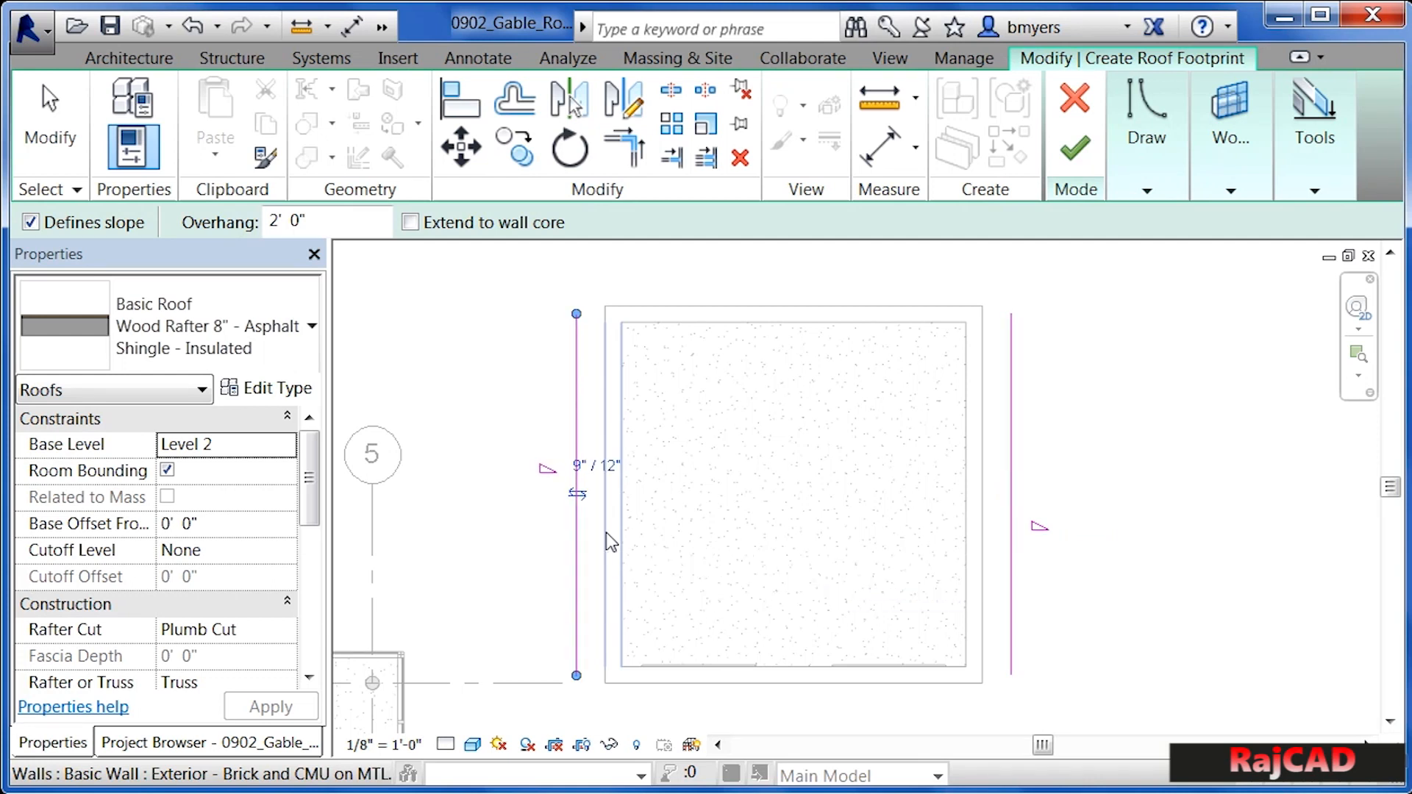
{"action": "left_click", "coordinate": [582, 468]}
{"action": "left_click_drag", "start_coordinate": [558, 468], "coordinate": [545, 467]}
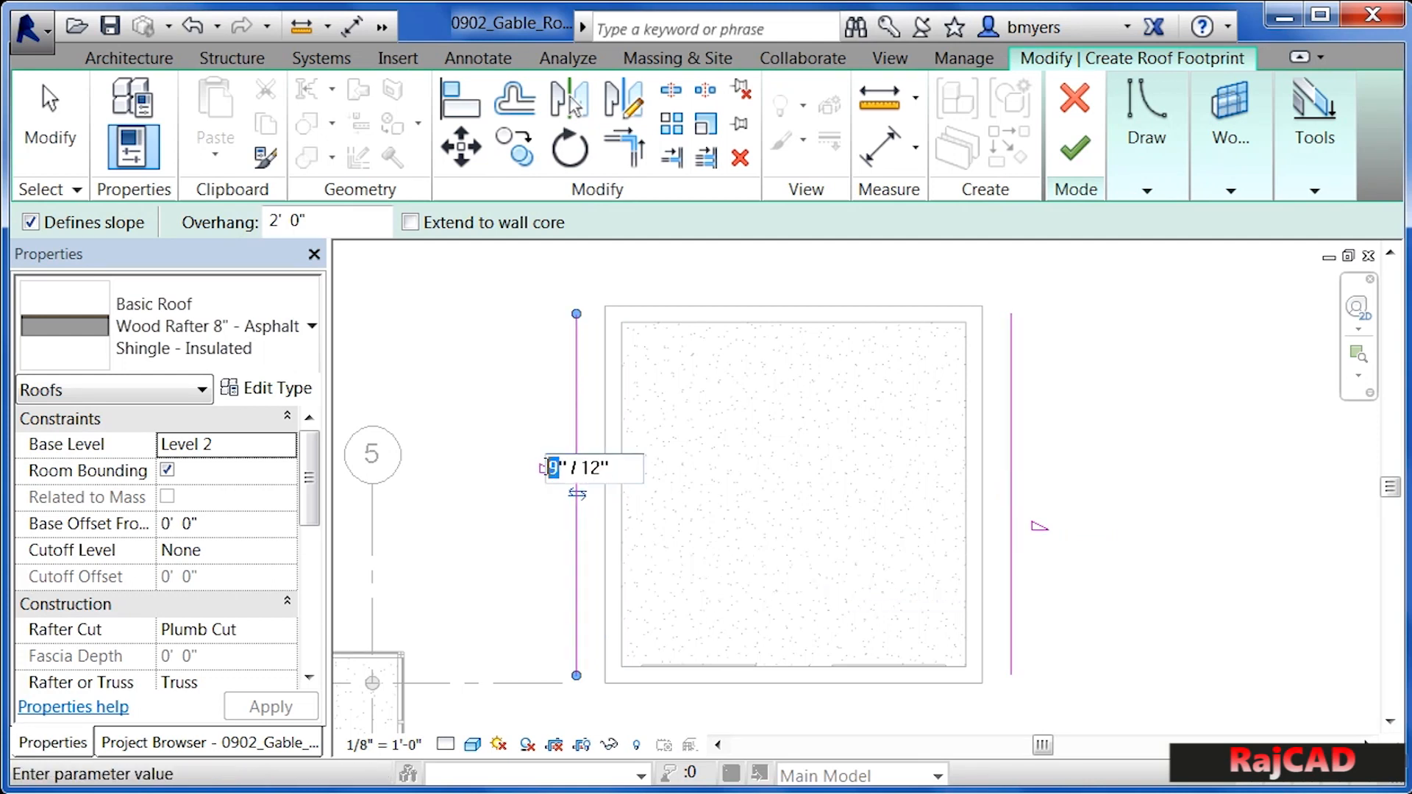
{"action": "type", "text": "4"}
{"action": "key", "text": "Return"}
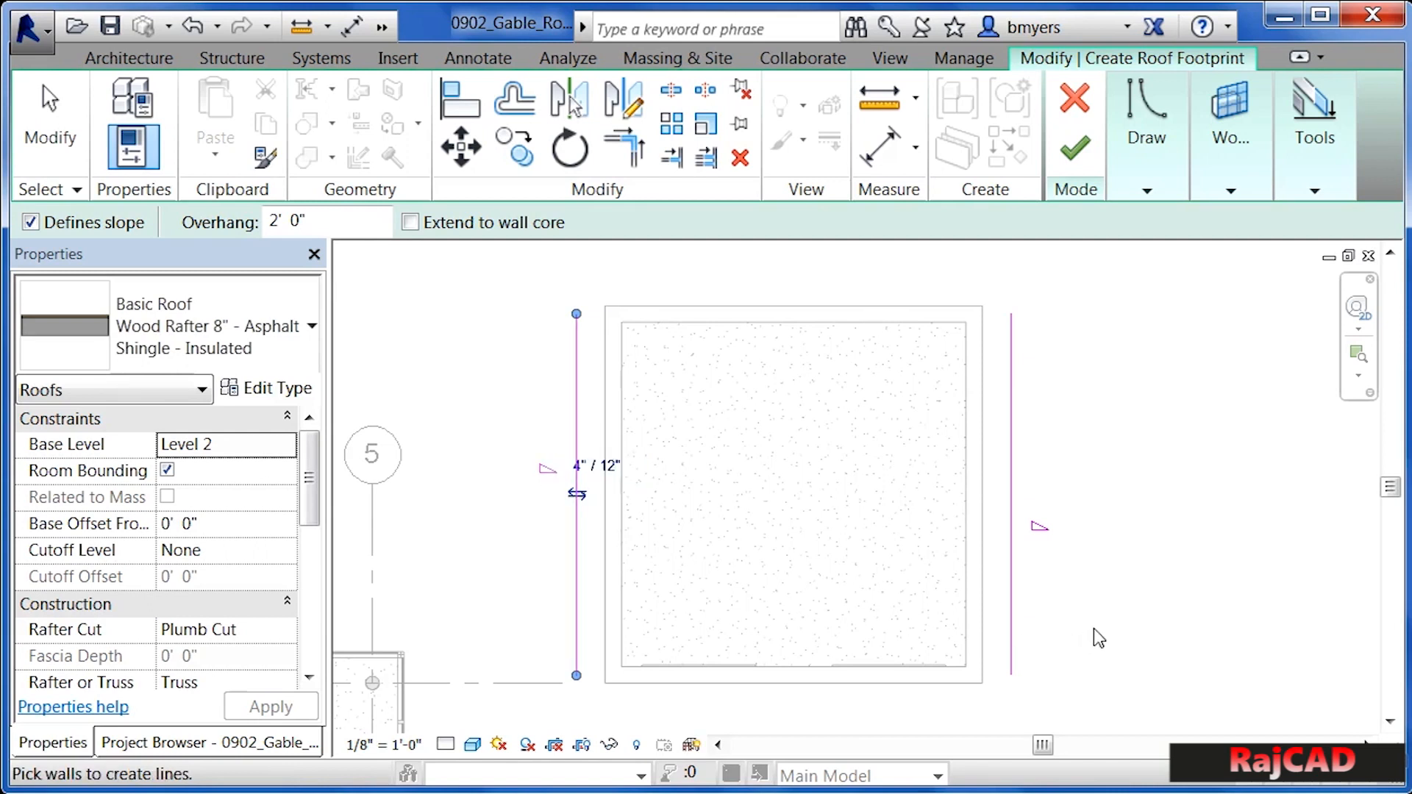
Add non-sloping roof lines from the north and south walls and finish the gable roof footprint
{"action": "left_click", "coordinate": [30, 222]}
{"action": "left_click", "coordinate": [769, 307]}
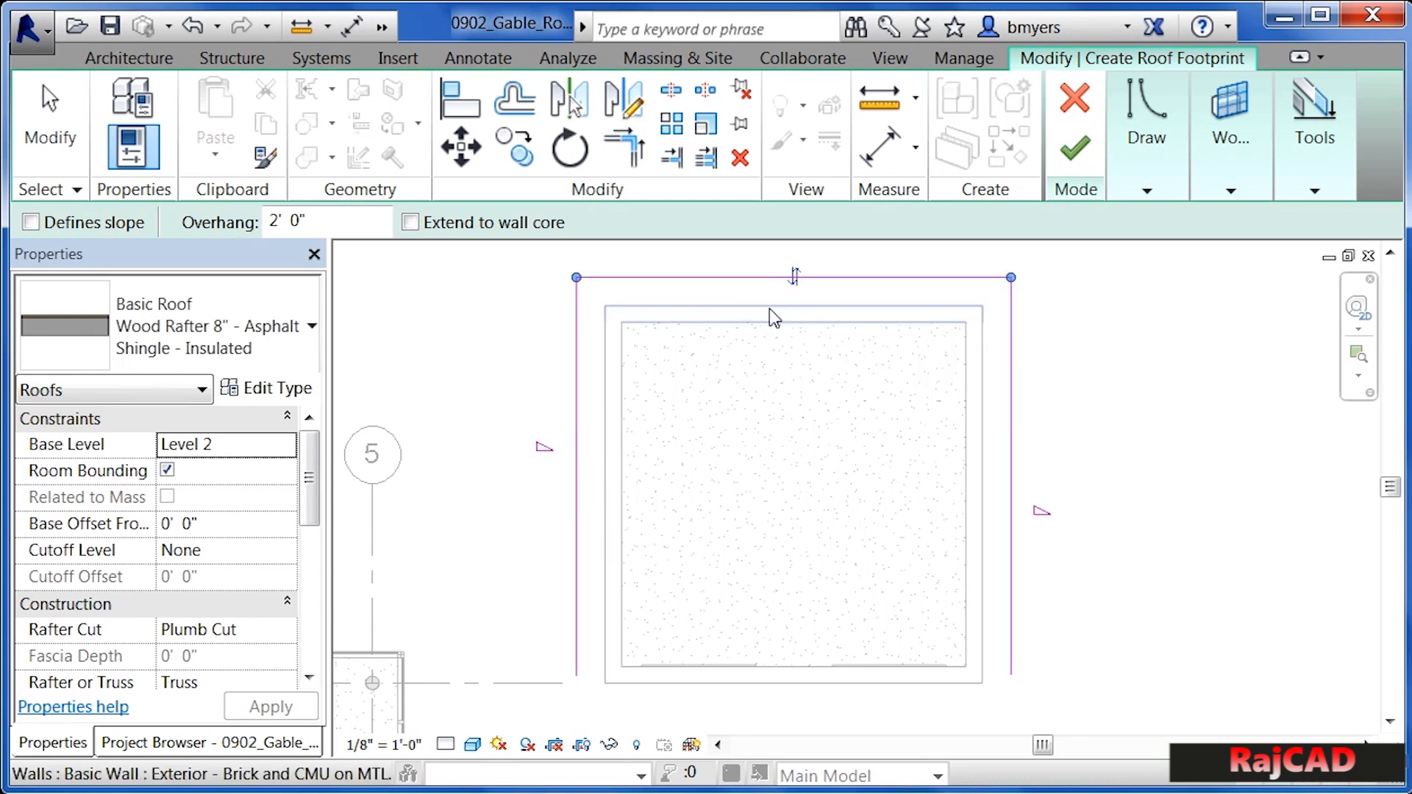
{"action": "left_click", "coordinate": [802, 682]}
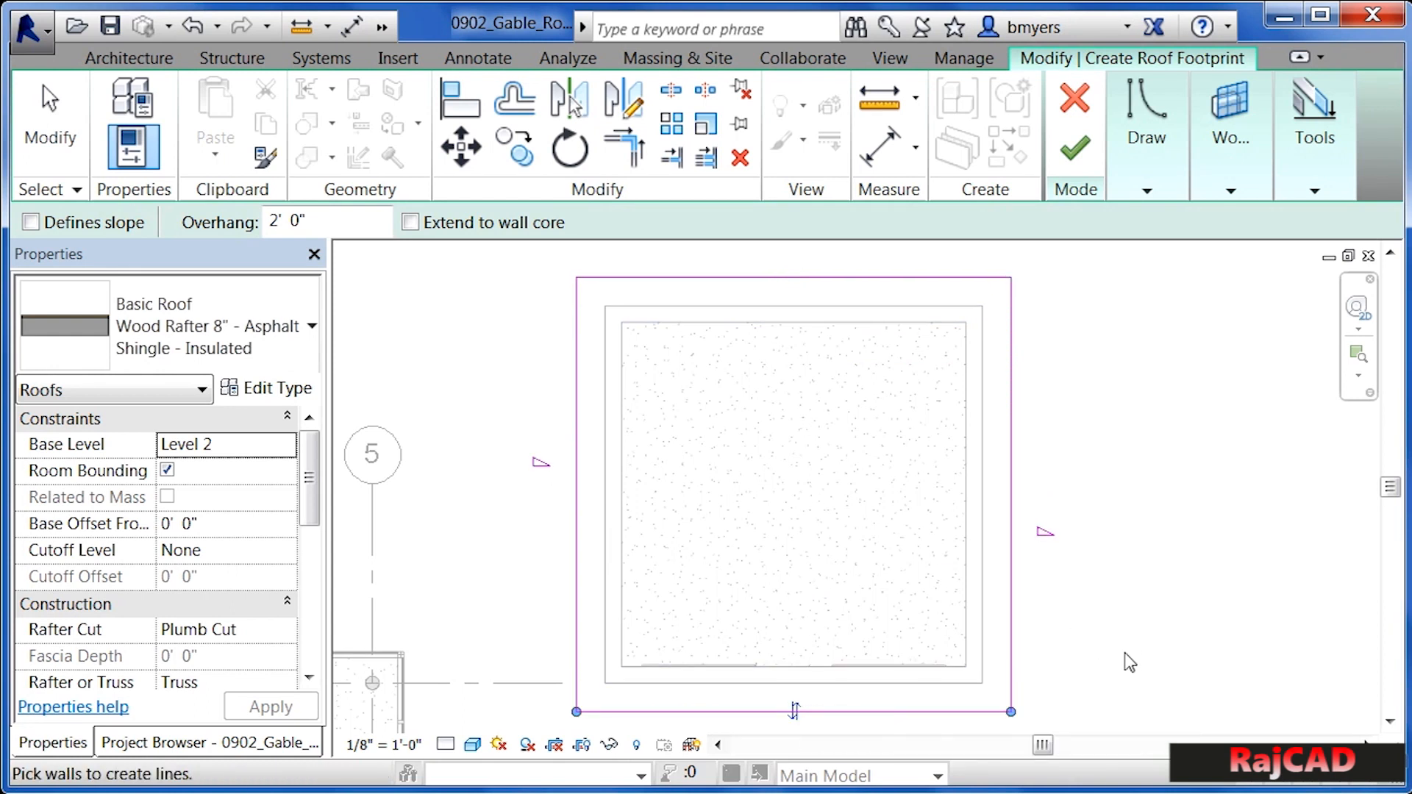
{"action": "left_click", "coordinate": [1074, 162]}
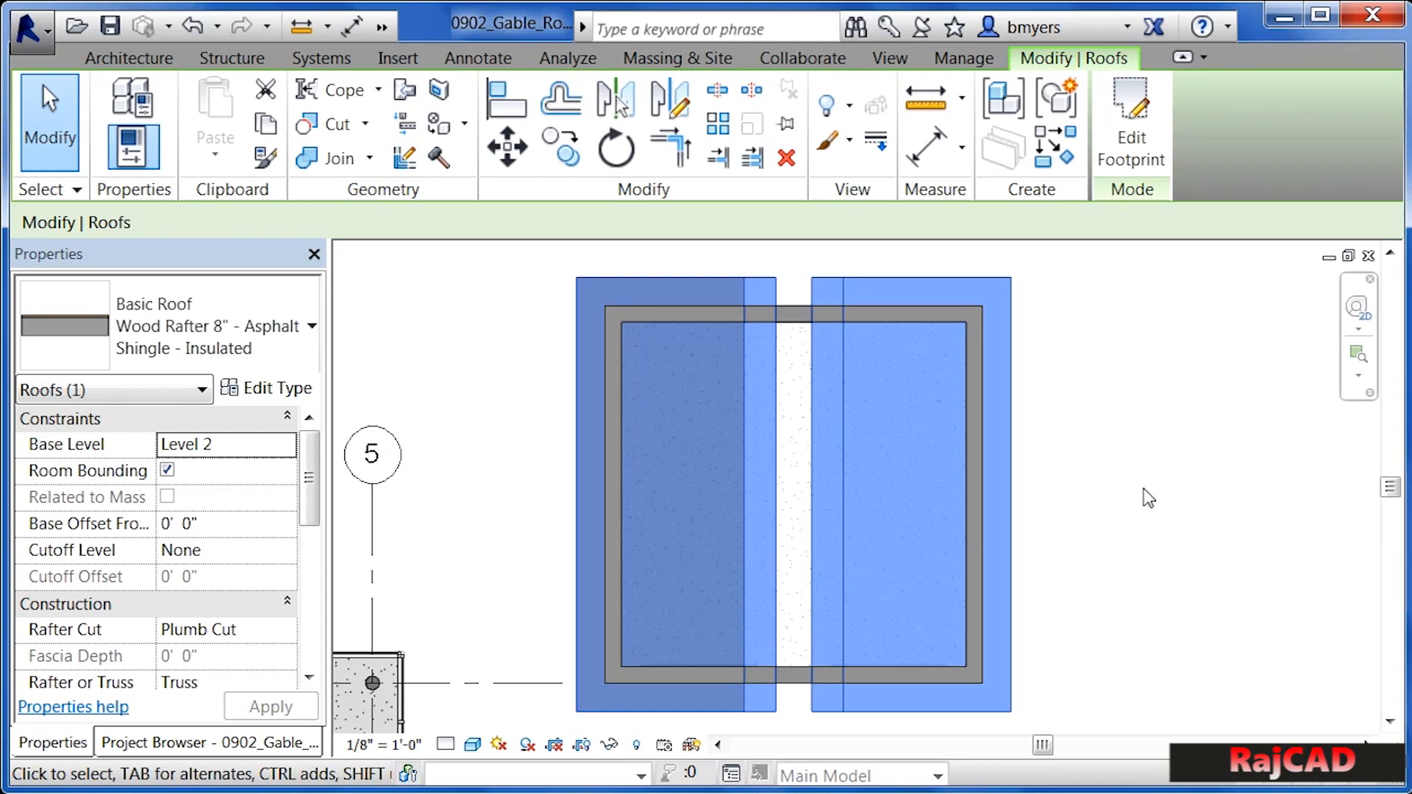
{"action": "left_click", "coordinate": [1137, 515]}
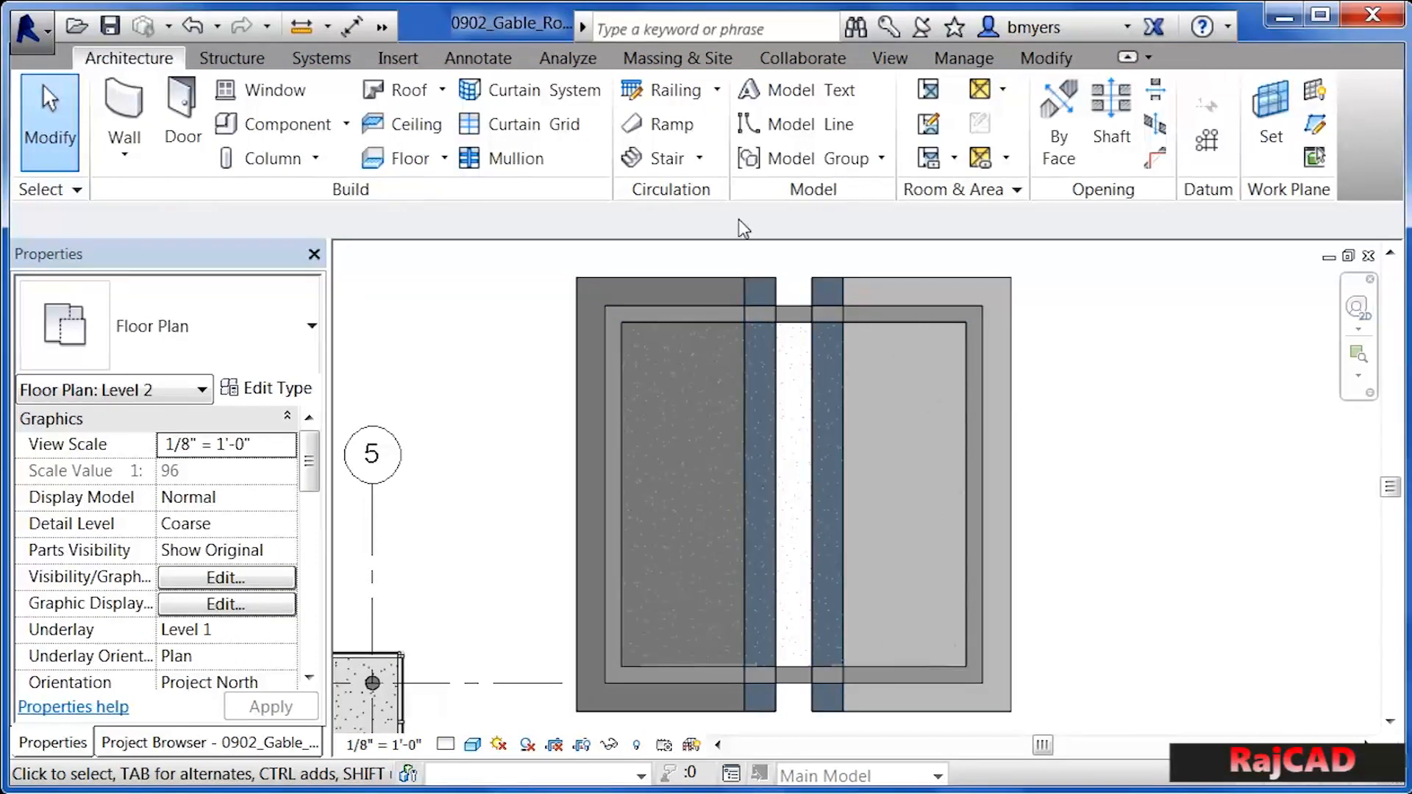
Open the default 3D view and frame the small building with its gable roof
{"action": "left_click", "coordinate": [378, 28]}
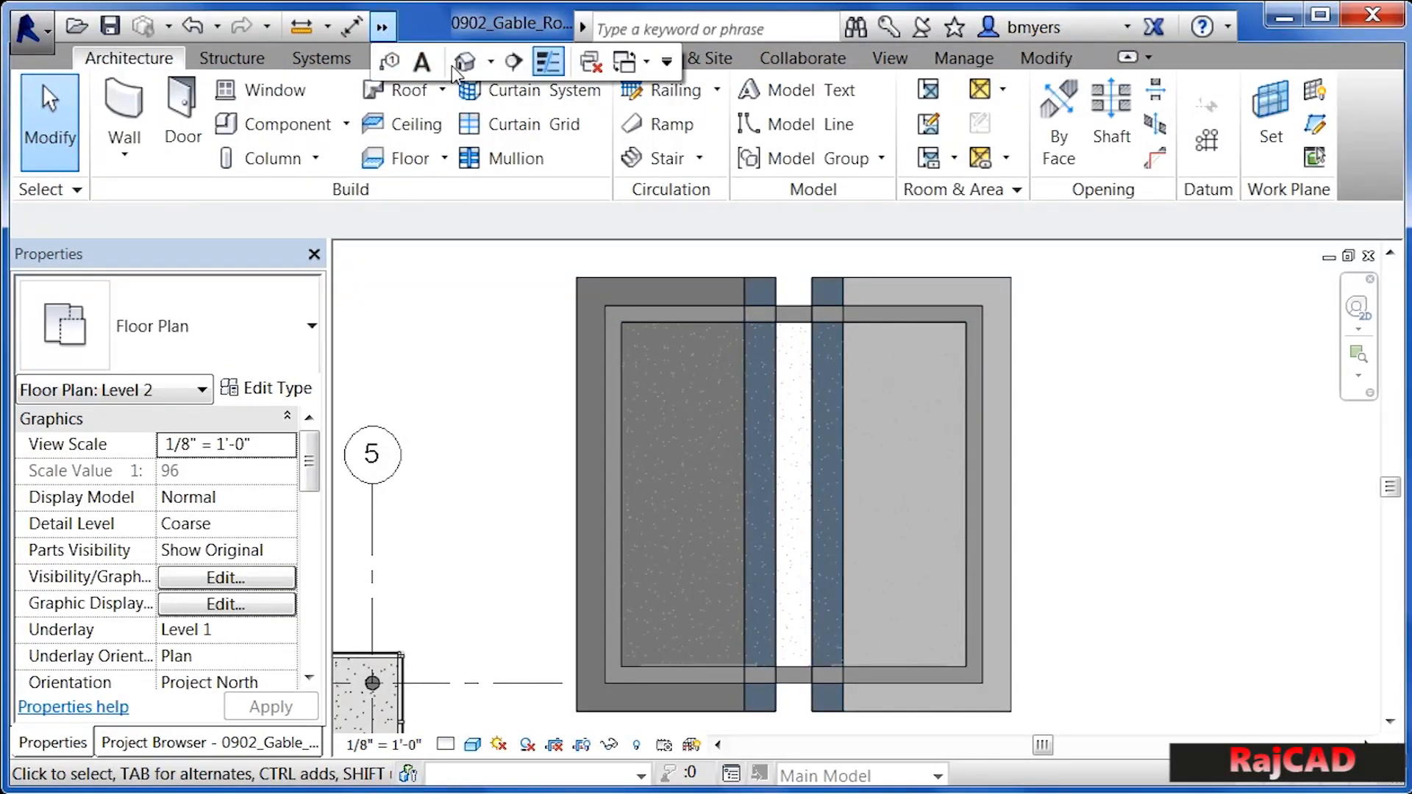
{"action": "left_click", "coordinate": [497, 60]}
{"action": "scroll", "coordinate": [1179, 587], "scroll_direction": "up", "scroll_amount": 3}
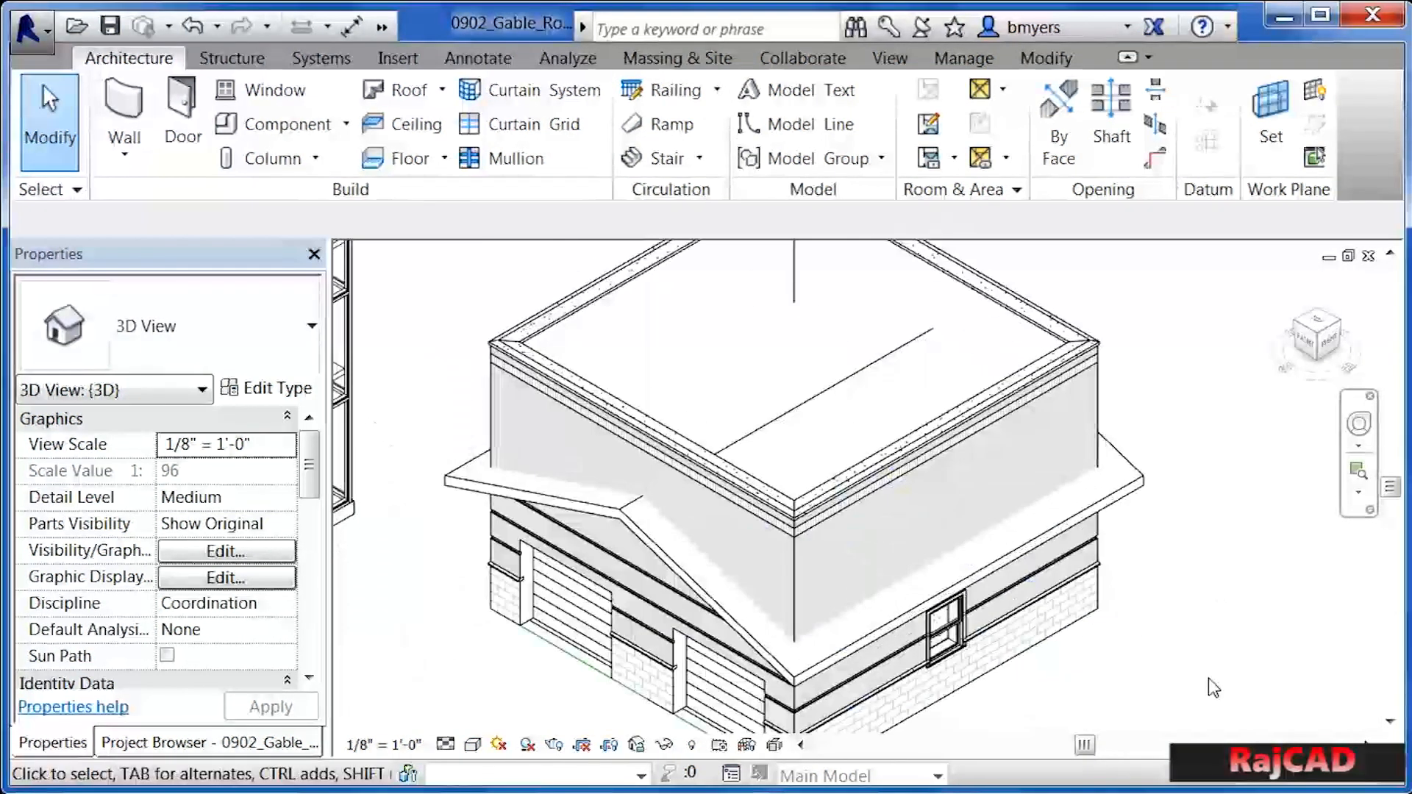
{"action": "scroll", "coordinate": [1208, 679], "scroll_direction": "down", "scroll_amount": 1}
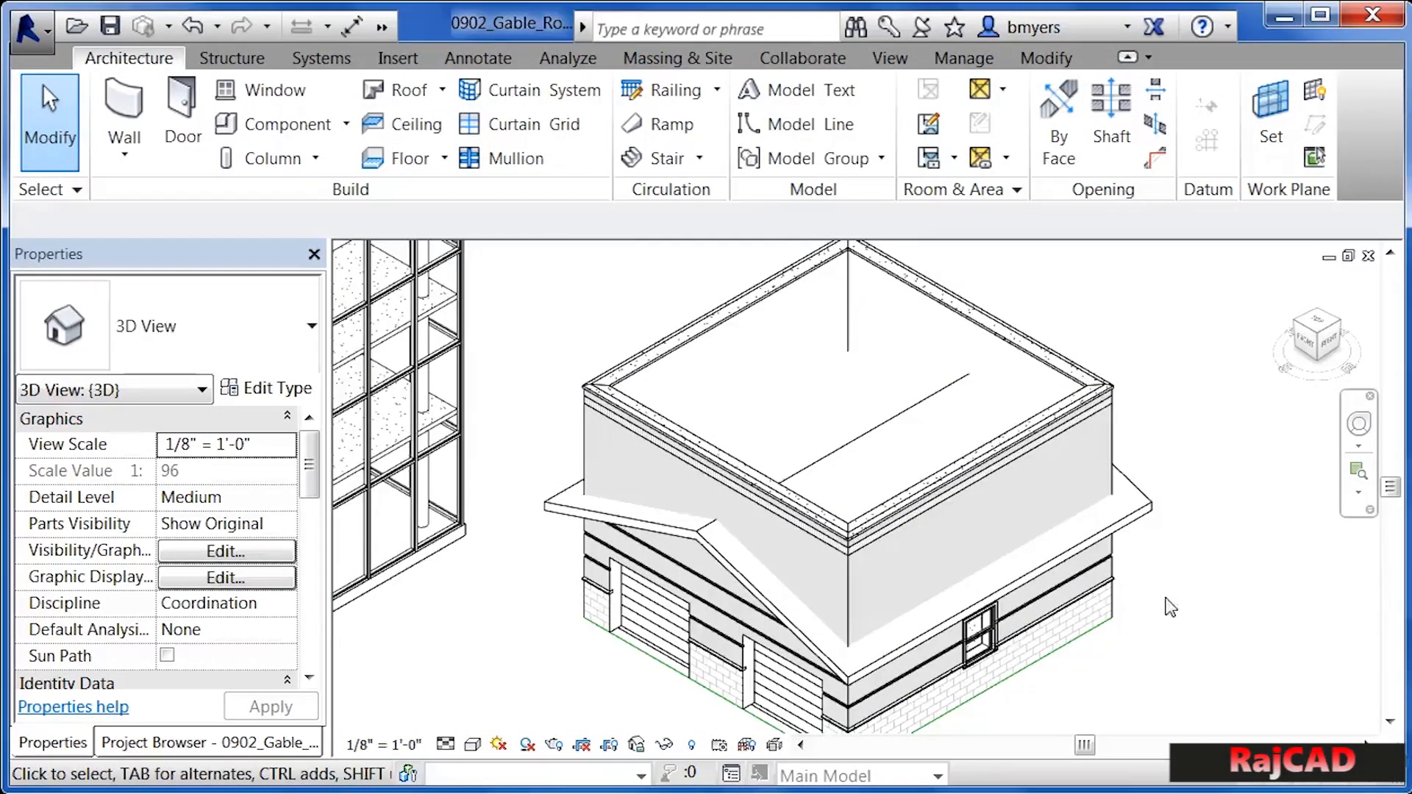
{"action": "middle_click_drag", "start_coordinate": [1185, 615], "coordinate": [1192, 627]}
{"action": "scroll", "coordinate": [1180, 618], "scroll_direction": "down", "scroll_amount": 1}
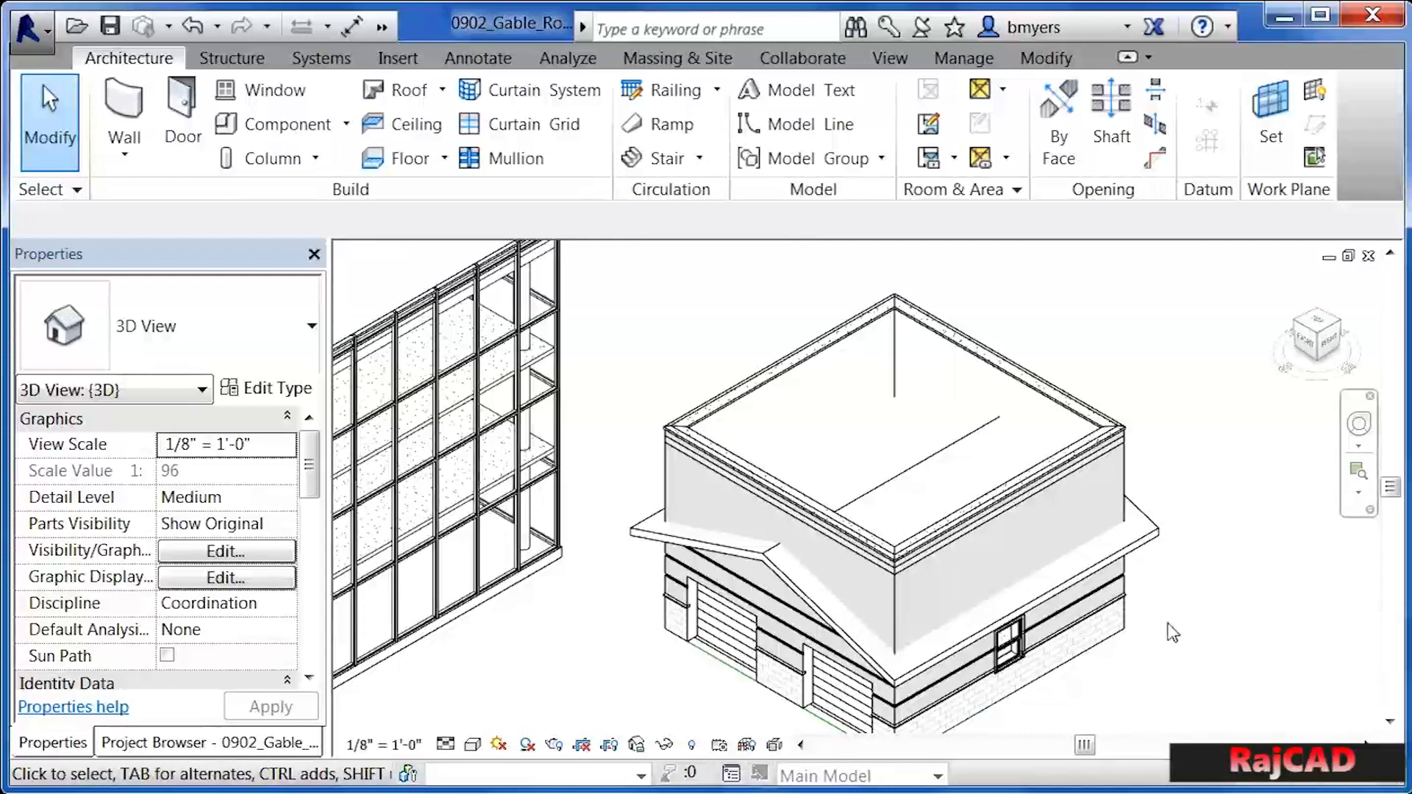
Attach the tops of the small building's four exterior walls to the gable roof and dismiss the sweep warning
{"action": "left_click", "coordinate": [1046, 468]}
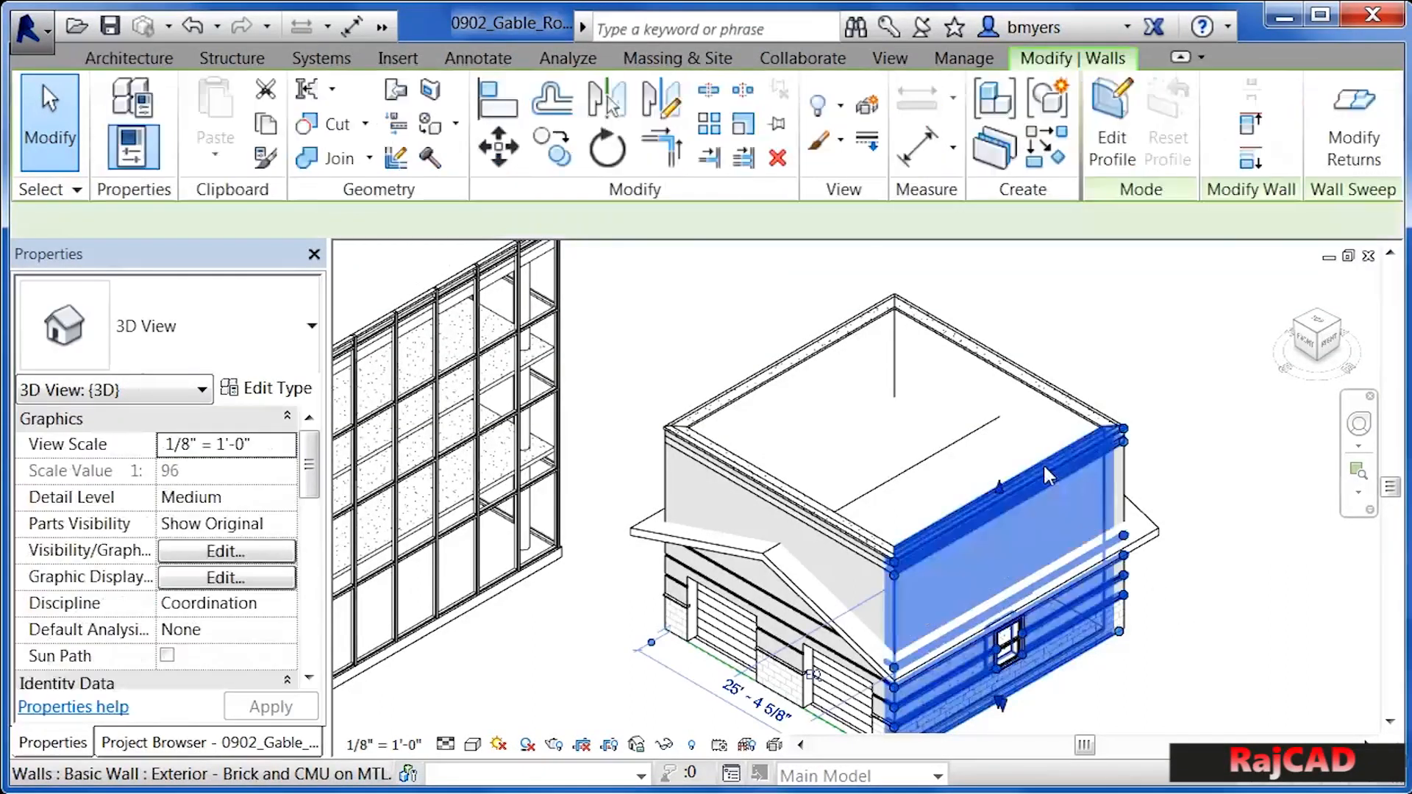
{"action": "left_click", "coordinate": [1068, 399], "text": "ctrl"}
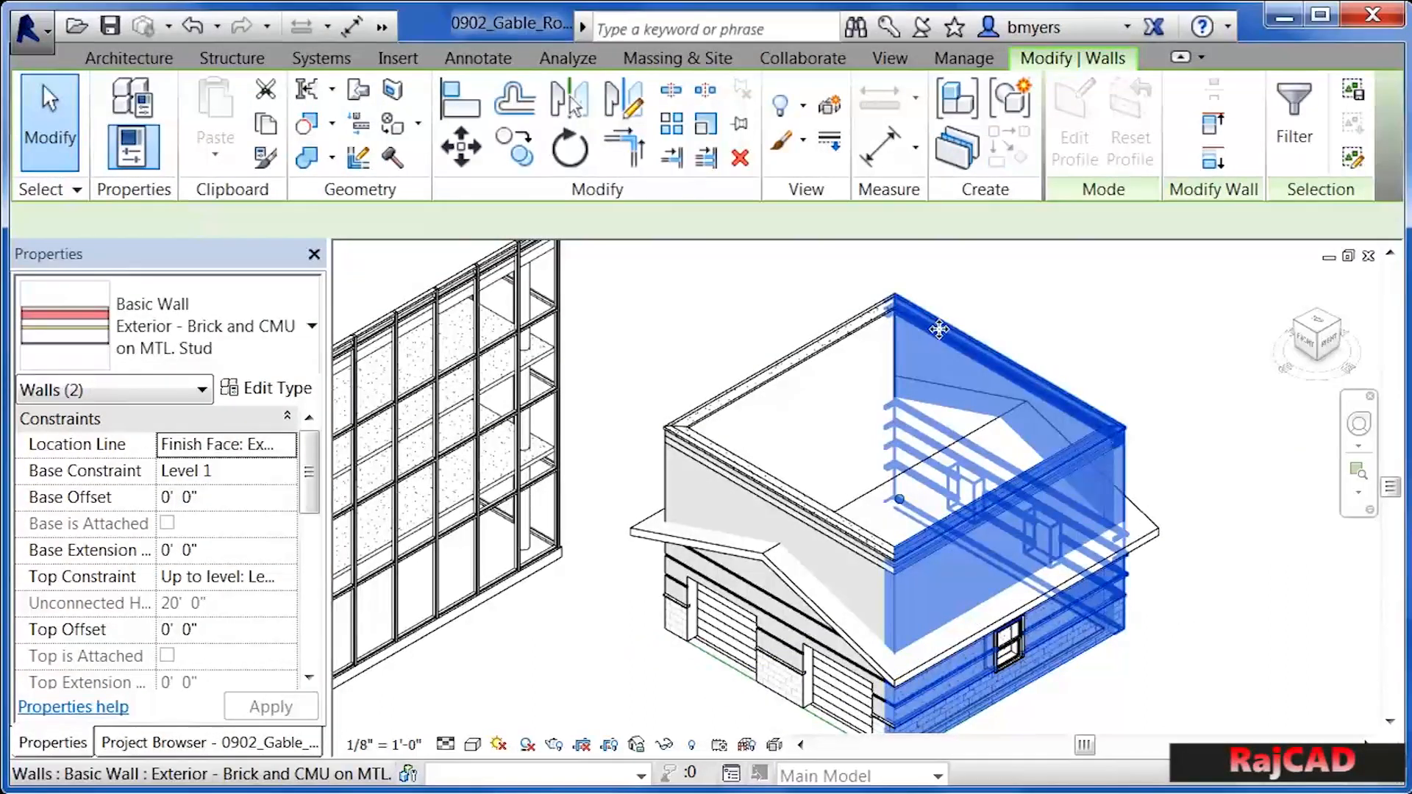
{"action": "left_click", "coordinate": [853, 331], "text": "ctrl"}
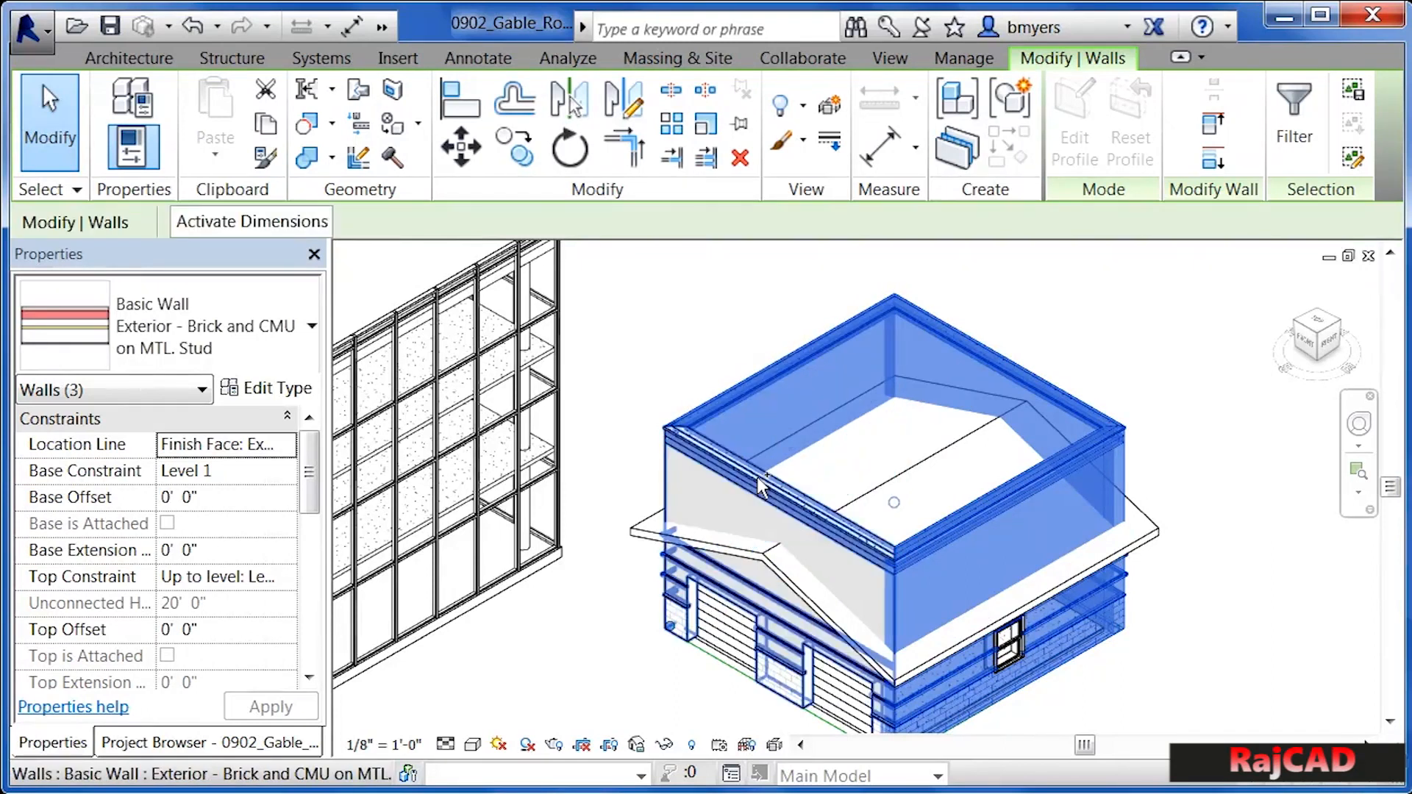
{"action": "left_click", "coordinate": [761, 485], "text": "ctrl"}
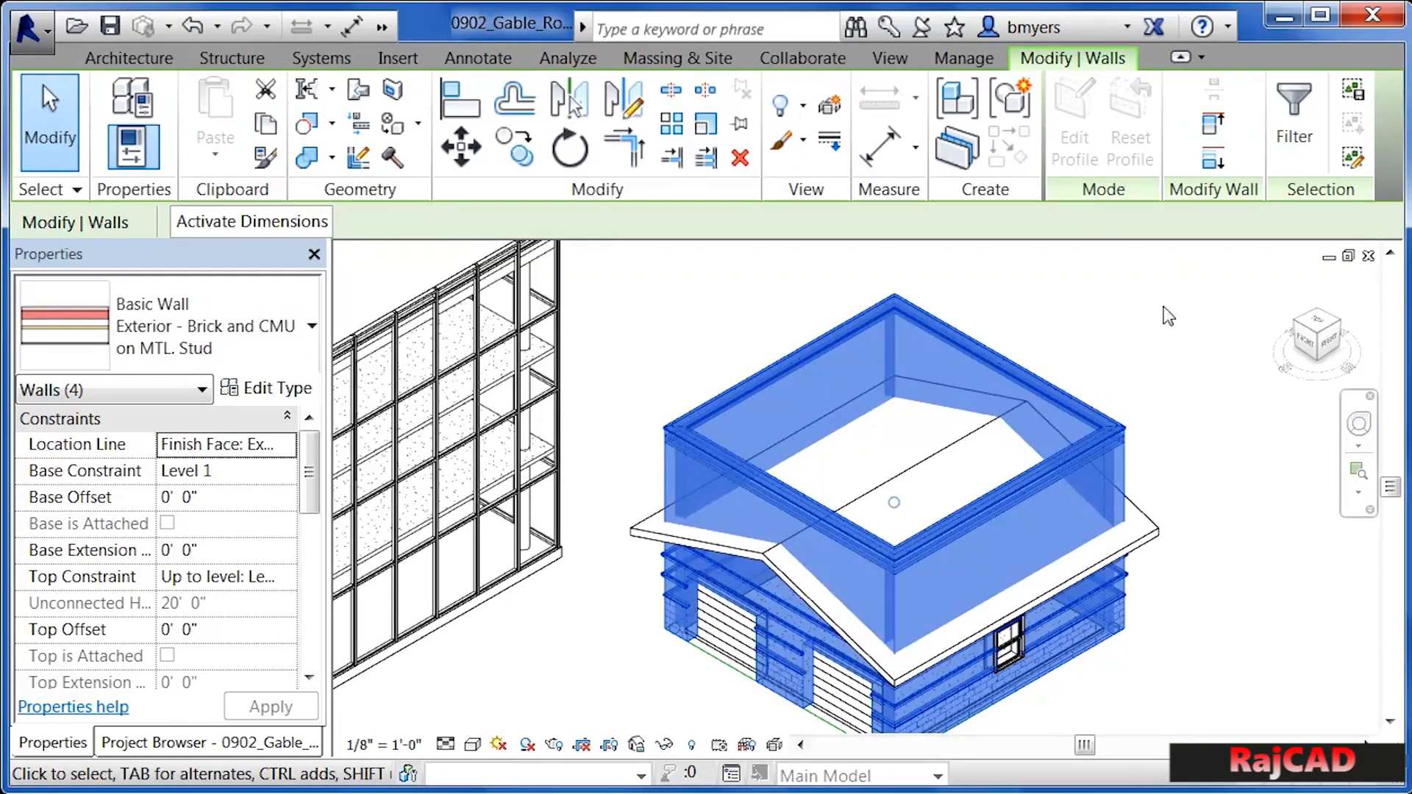
{"action": "left_click", "coordinate": [1215, 127]}
{"action": "left_click", "coordinate": [1153, 540]}
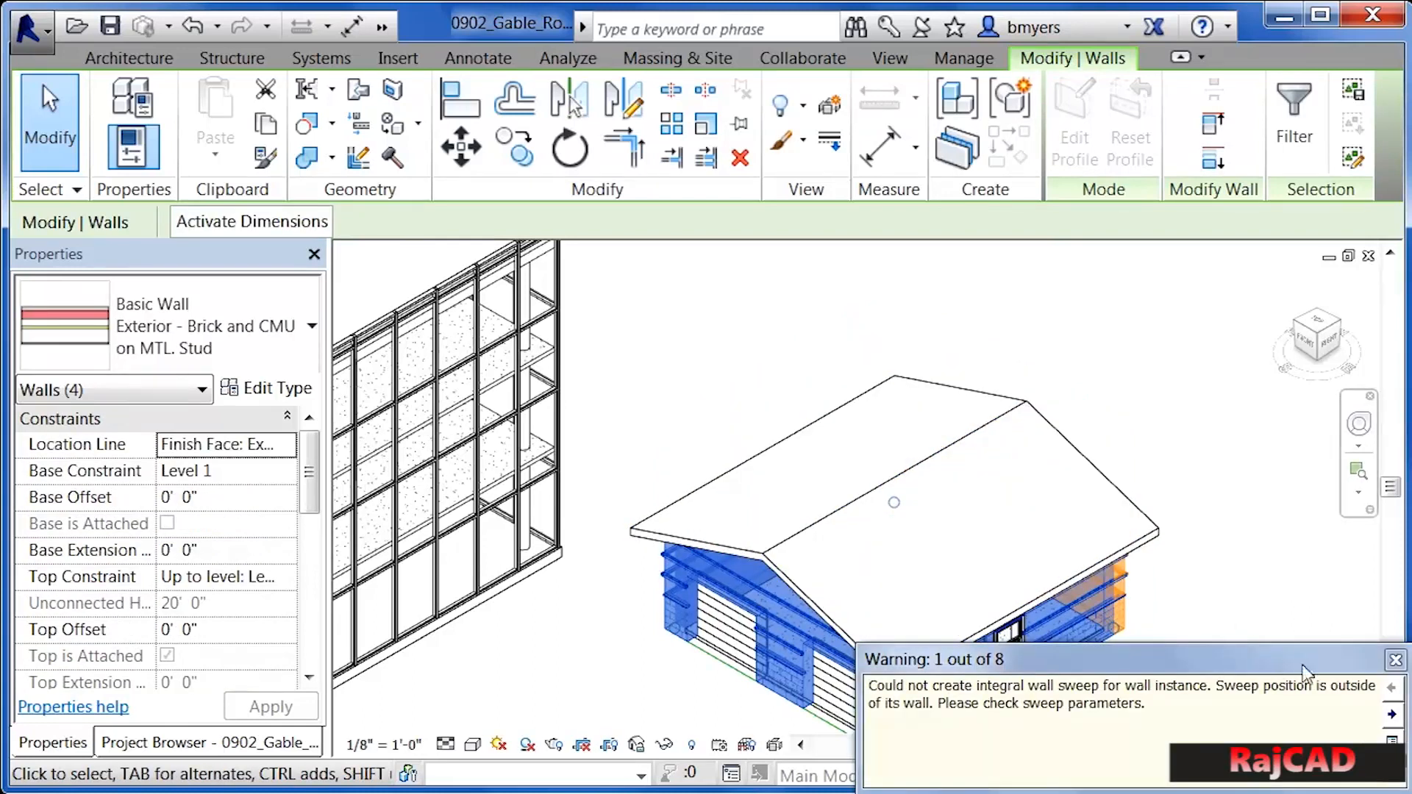
{"action": "left_click_drag", "start_coordinate": [1322, 666], "coordinate": [1252, 631]}
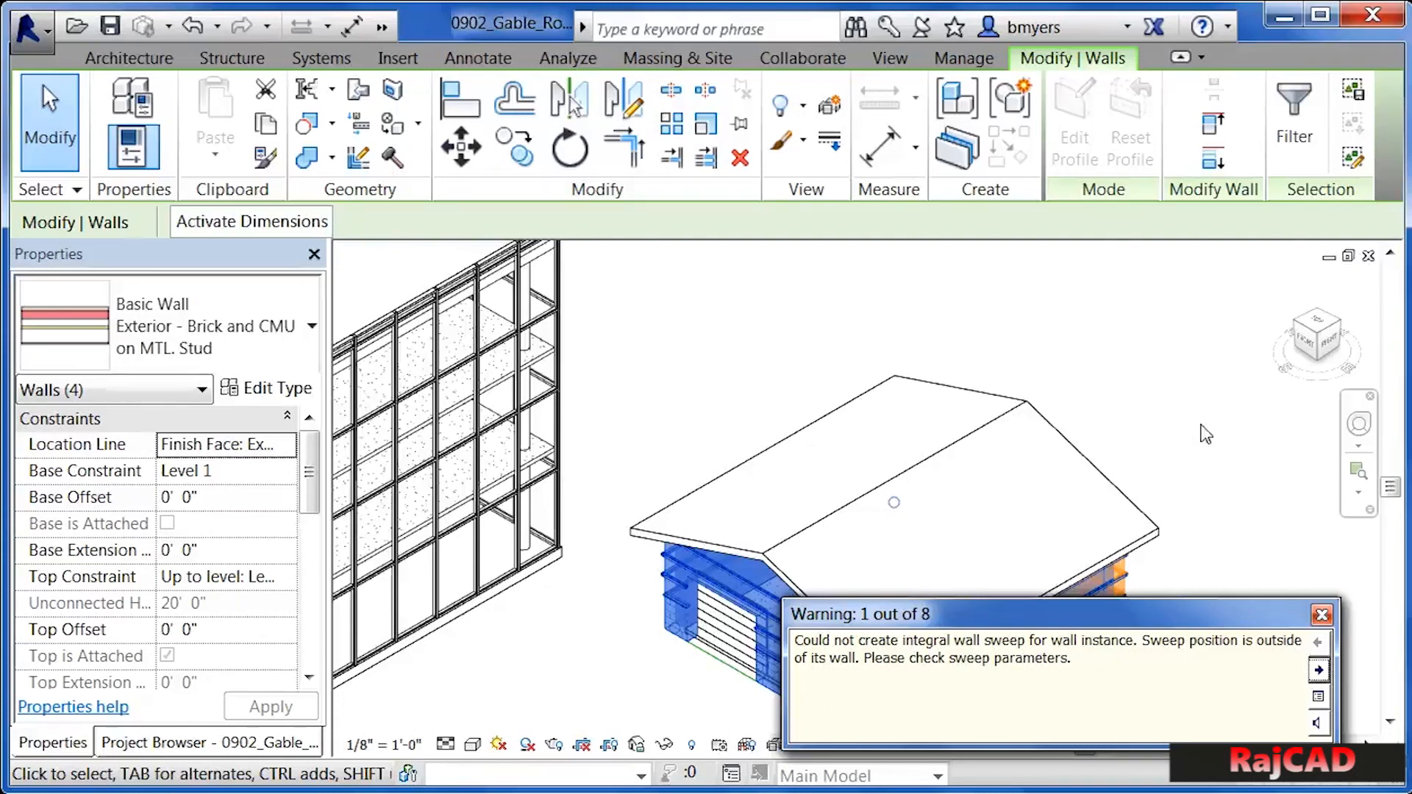
{"action": "left_click", "coordinate": [1322, 616]}
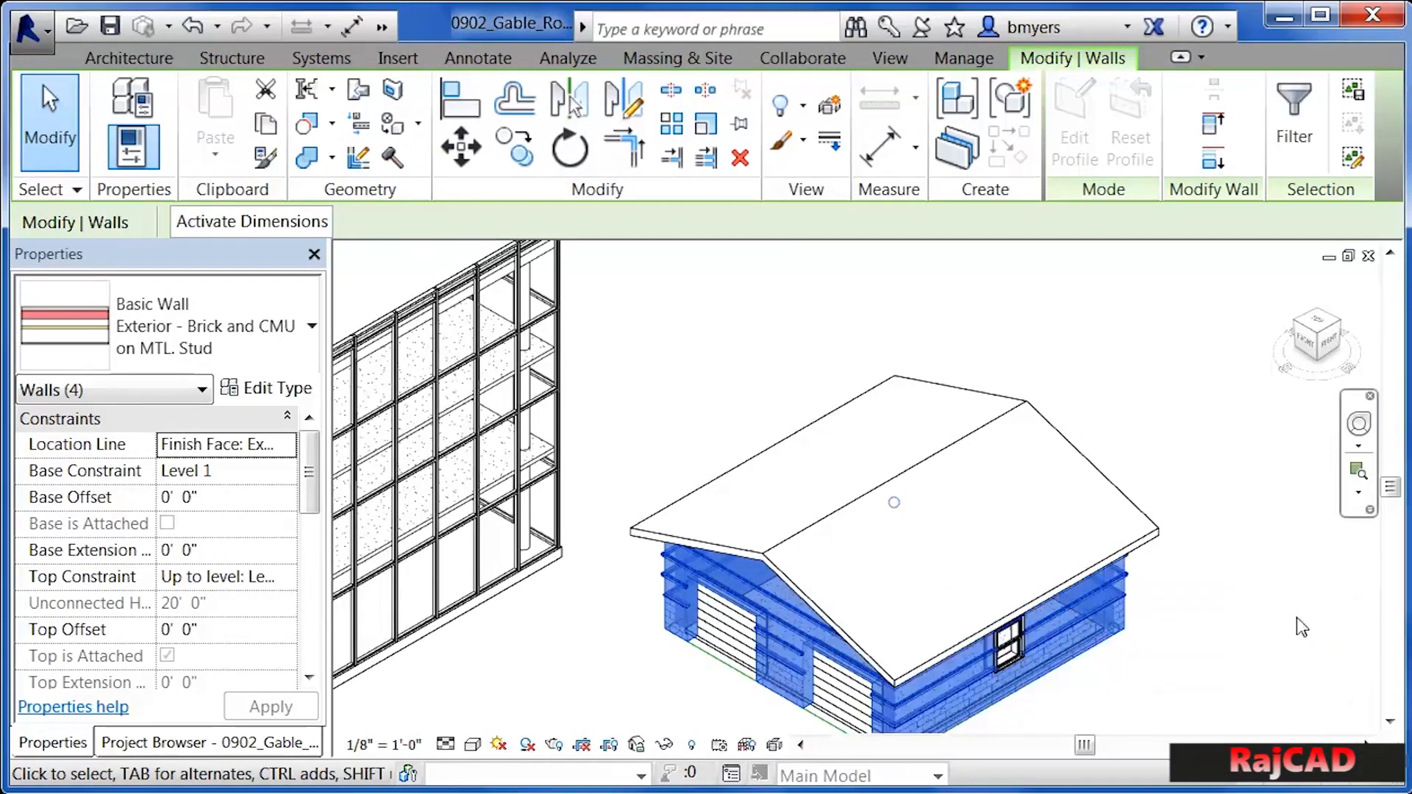
{"action": "left_click", "coordinate": [1225, 655]}
{"action": "scroll", "coordinate": [1250, 438], "scroll_direction": "down", "scroll_amount": 1}
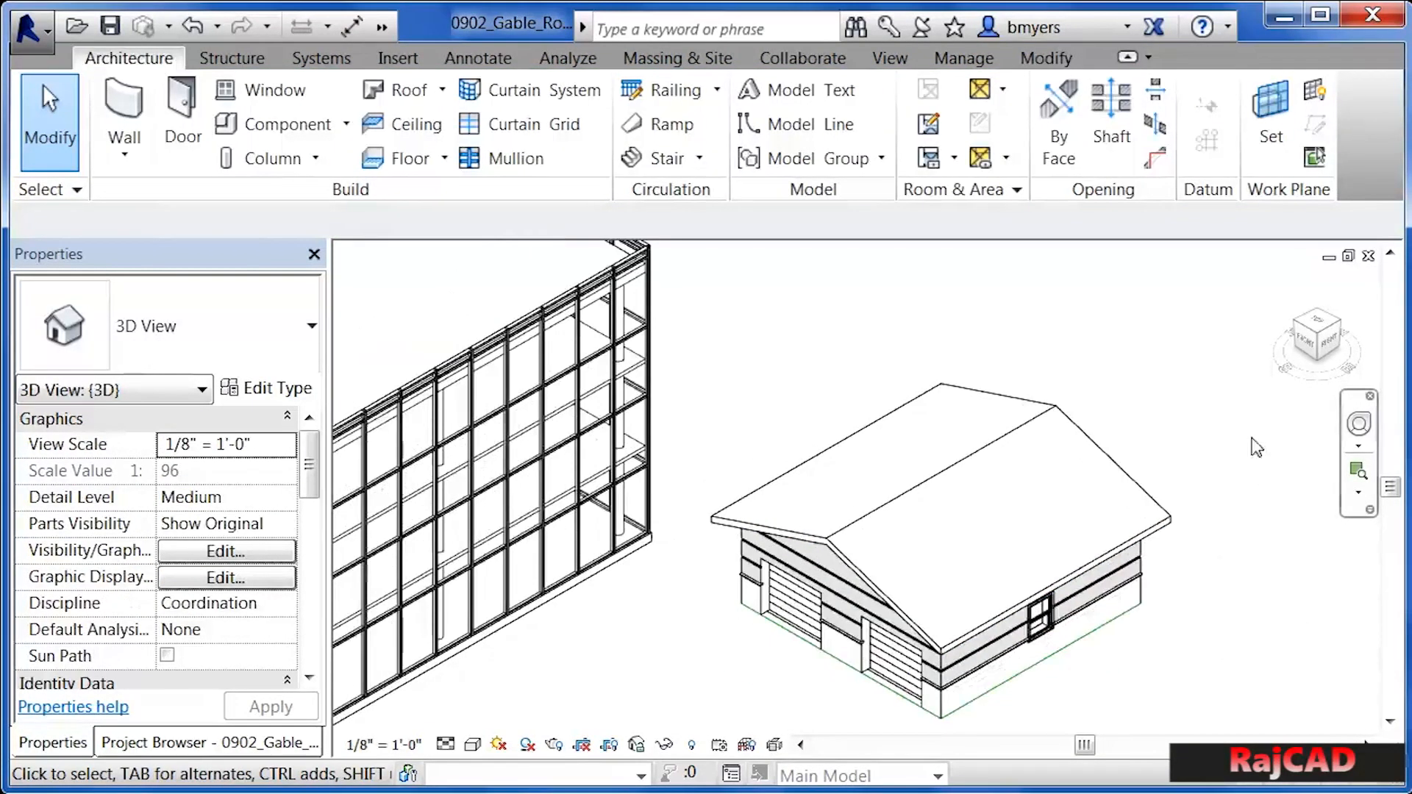
{"action": "middle_click_drag", "start_coordinate": [1085, 689], "coordinate": [1111, 585]}
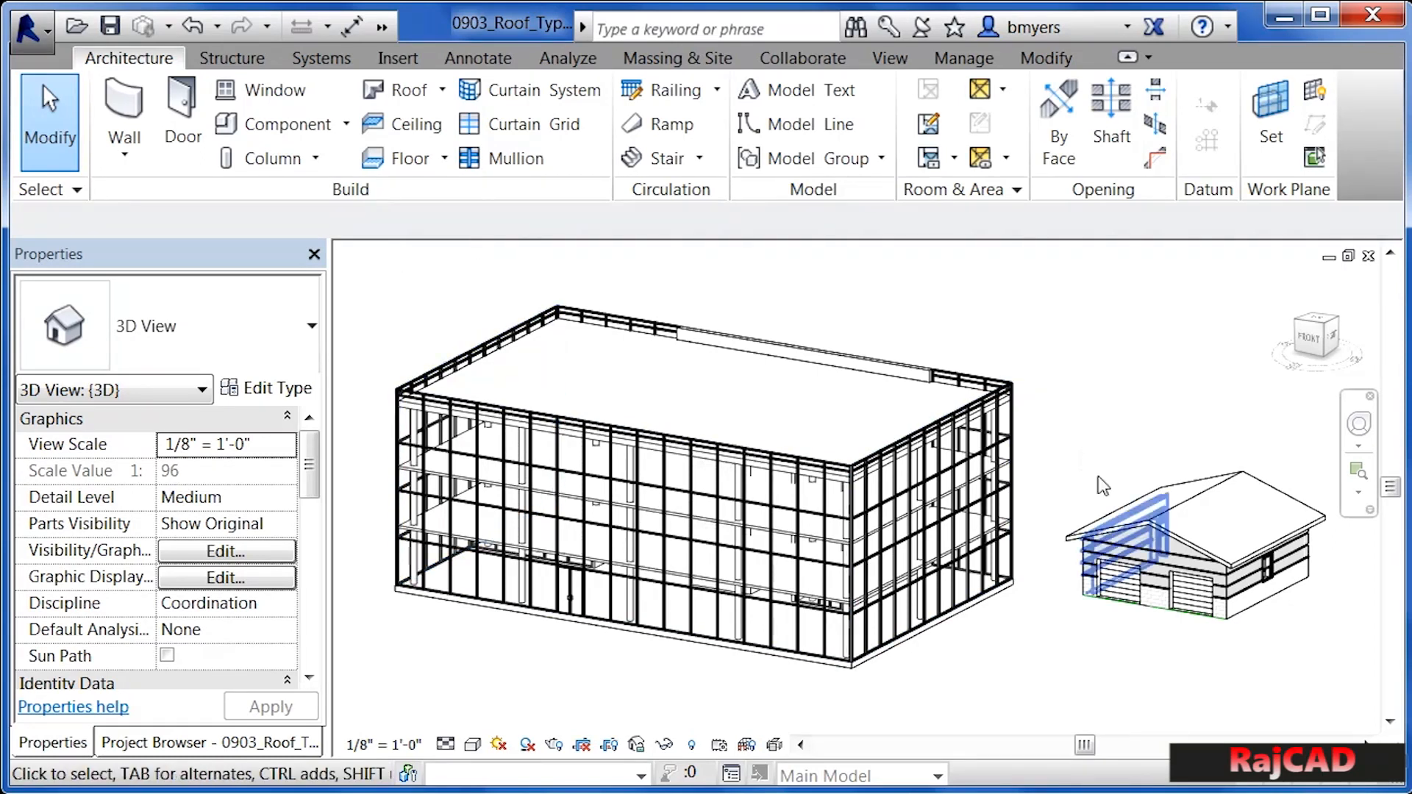
Examine the Basic Roof and Sloped Glazing types available for the small building's gable roof
{"action": "left_click", "coordinate": [1131, 524]}
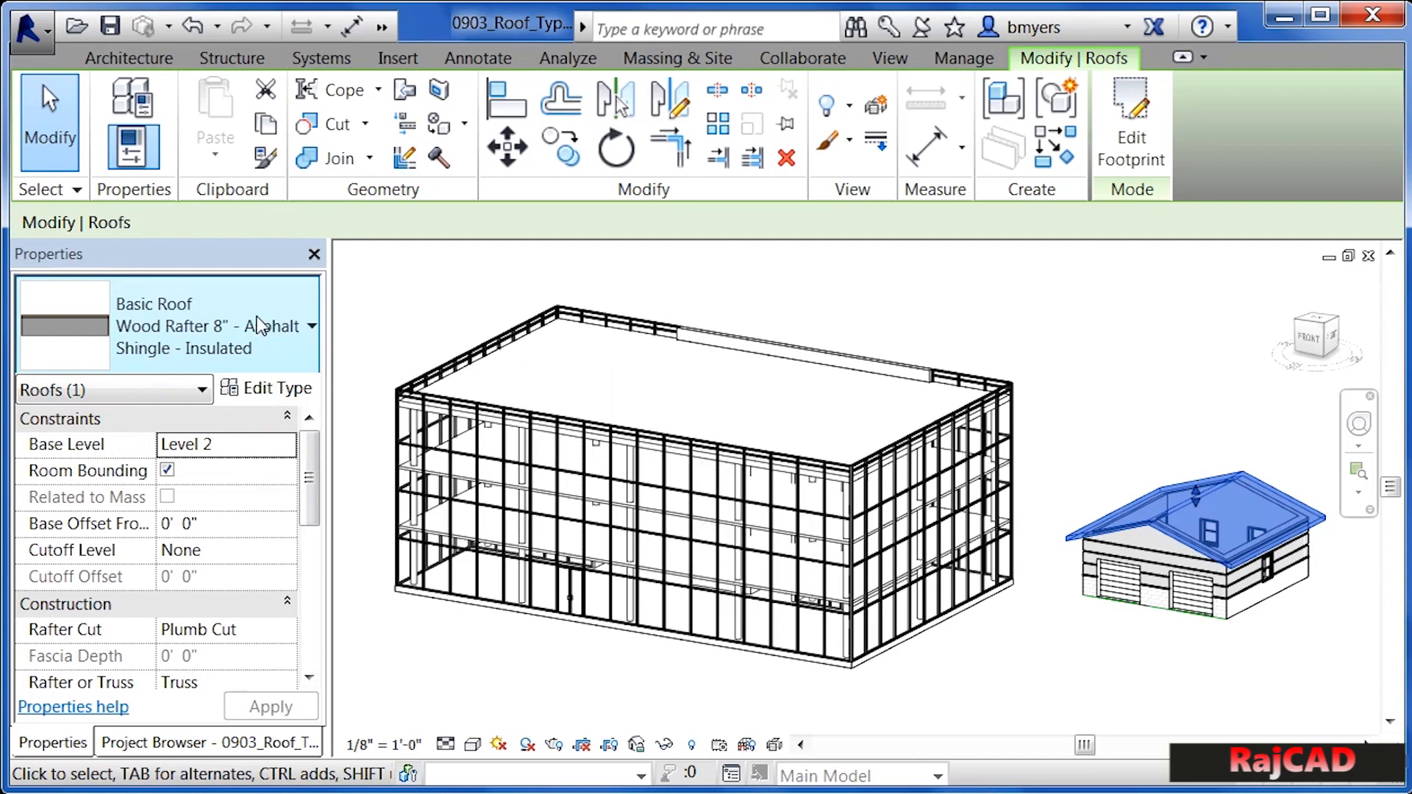
{"action": "left_click", "coordinate": [226, 330]}
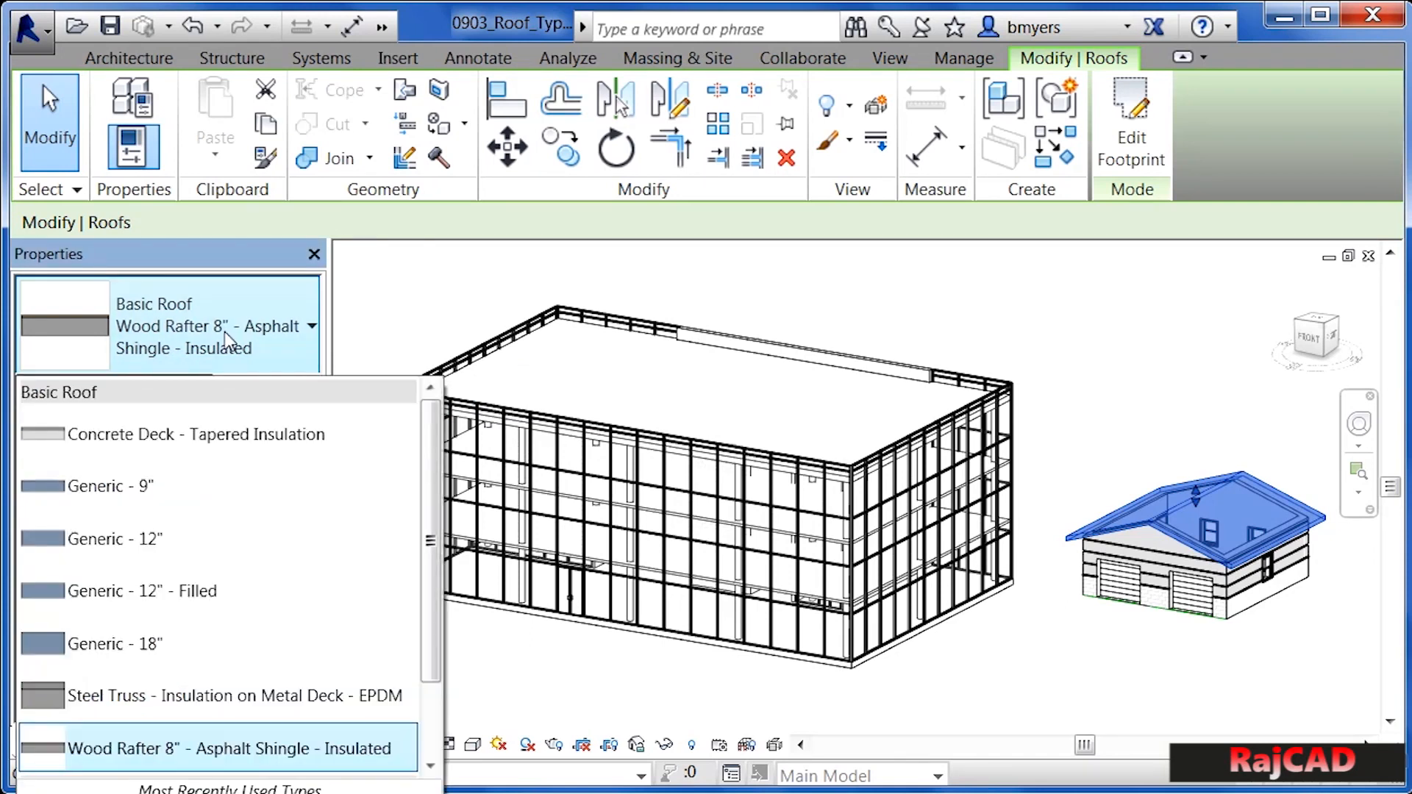
{"action": "mouse_move", "coordinate": [434, 447]}
{"action": "left_mouse_down"}
{"action": "mouse_move", "coordinate": [438, 535]}
{"action": "mouse_move", "coordinate": [435, 453]}
{"action": "left_mouse_up"}
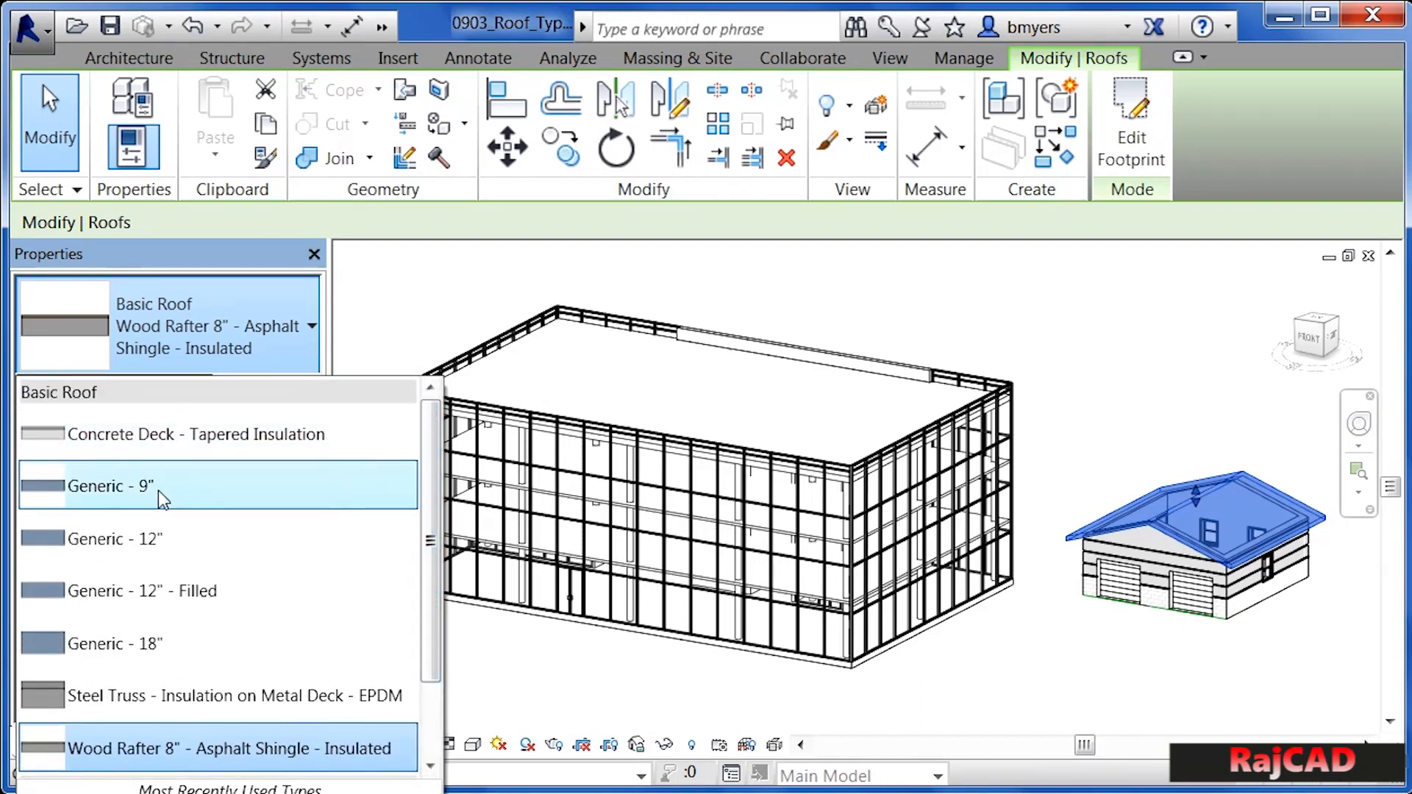
{"action": "mouse_move", "coordinate": [157, 491]}
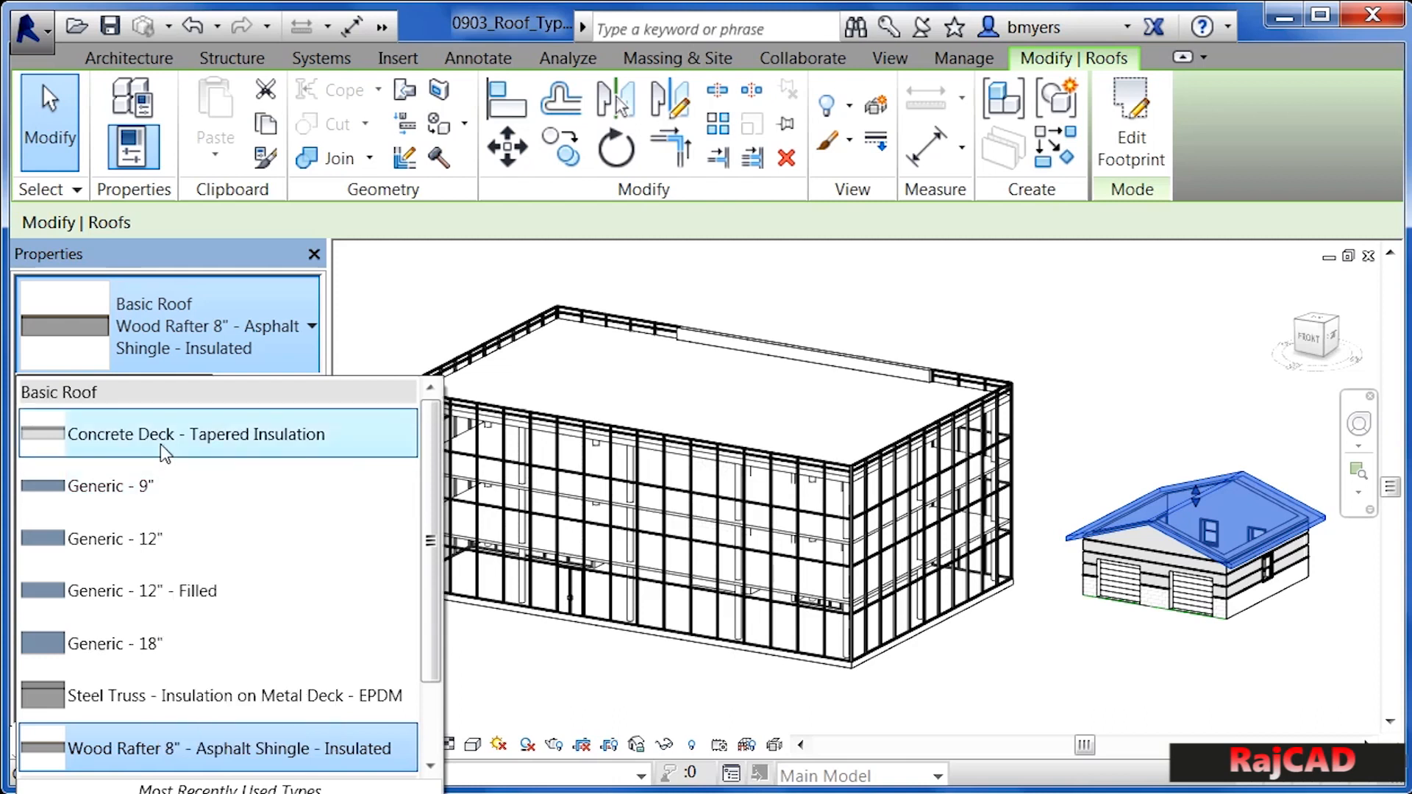
{"action": "mouse_move", "coordinate": [162, 448]}
{"action": "left_click_drag", "start_coordinate": [433, 444], "coordinate": [431, 549]}
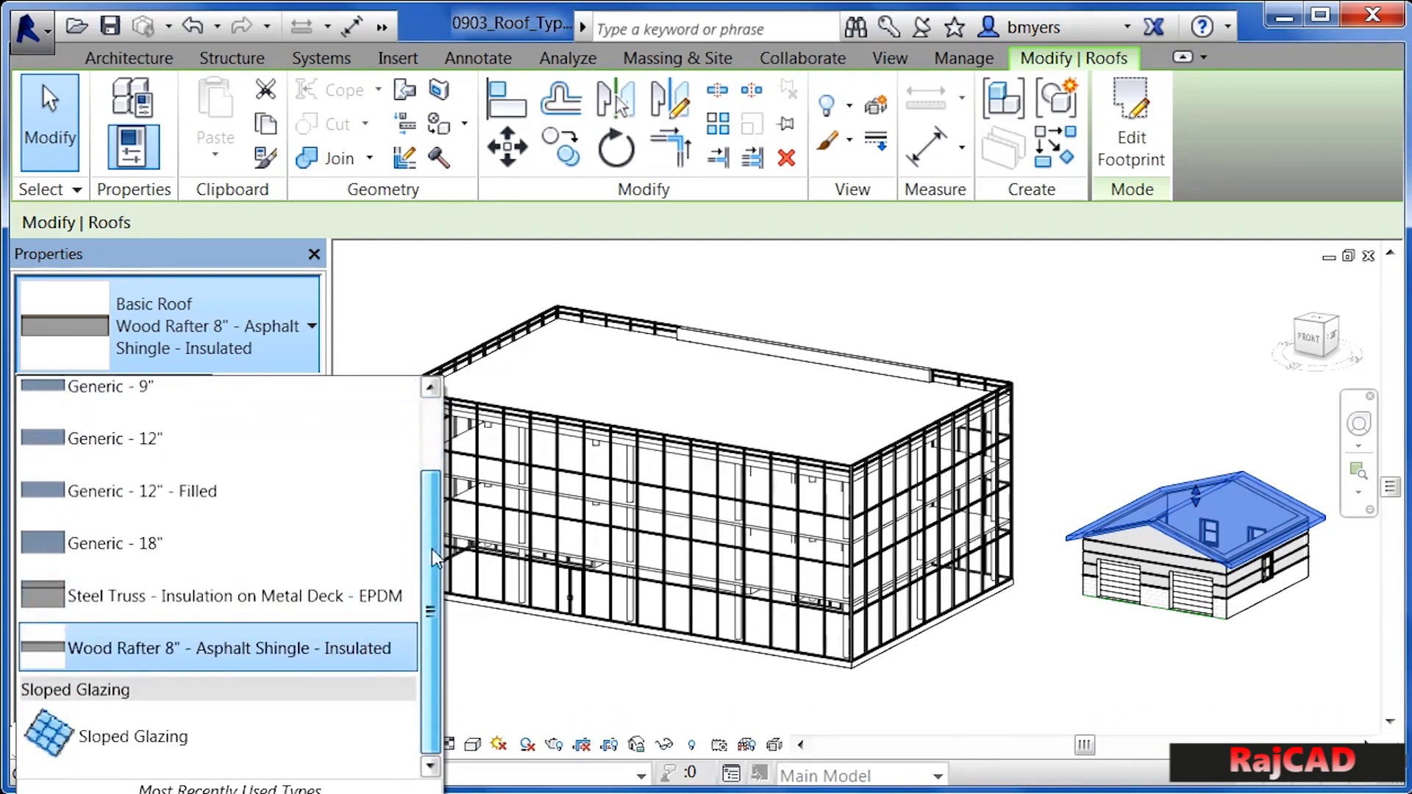
{"action": "mouse_move", "coordinate": [118, 601]}
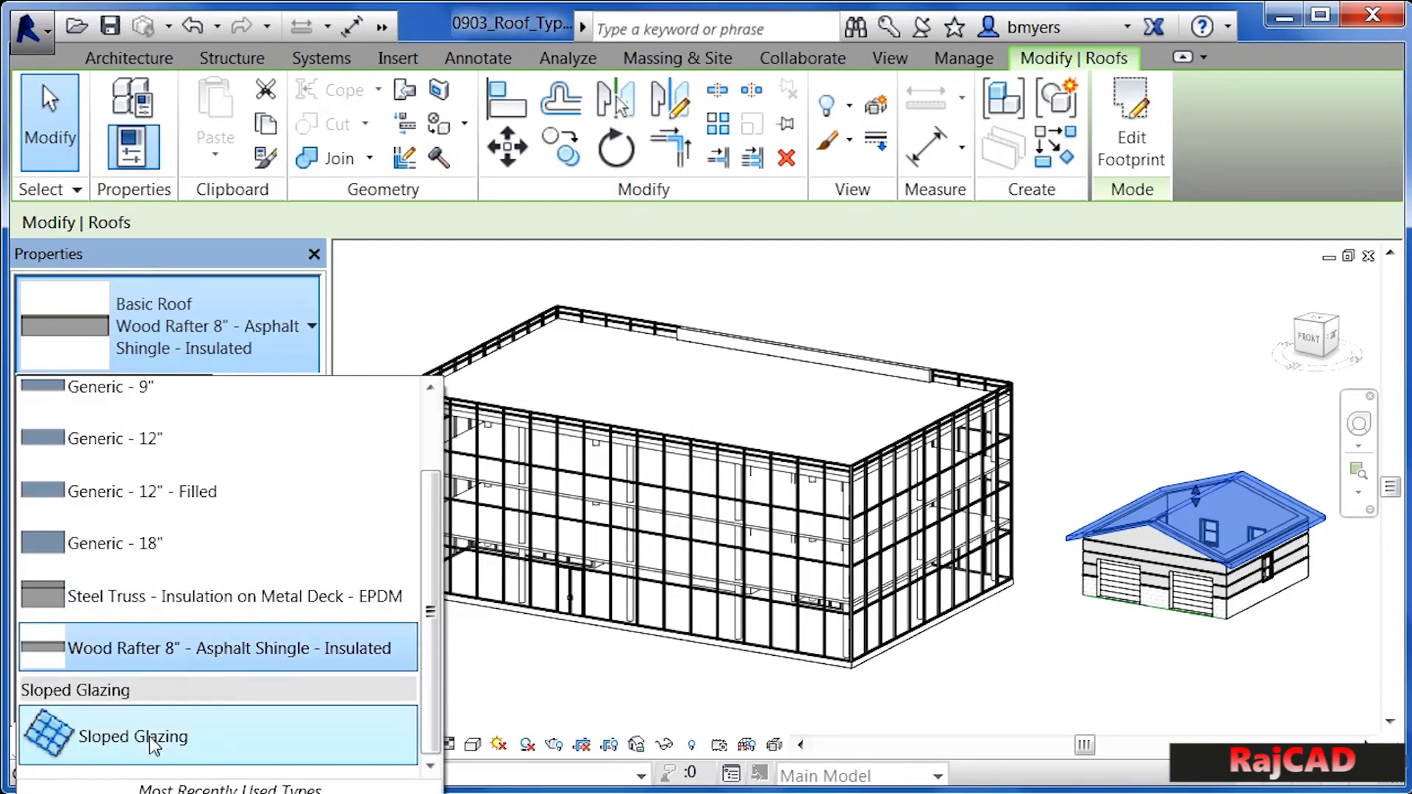
{"action": "mouse_move", "coordinate": [211, 738]}
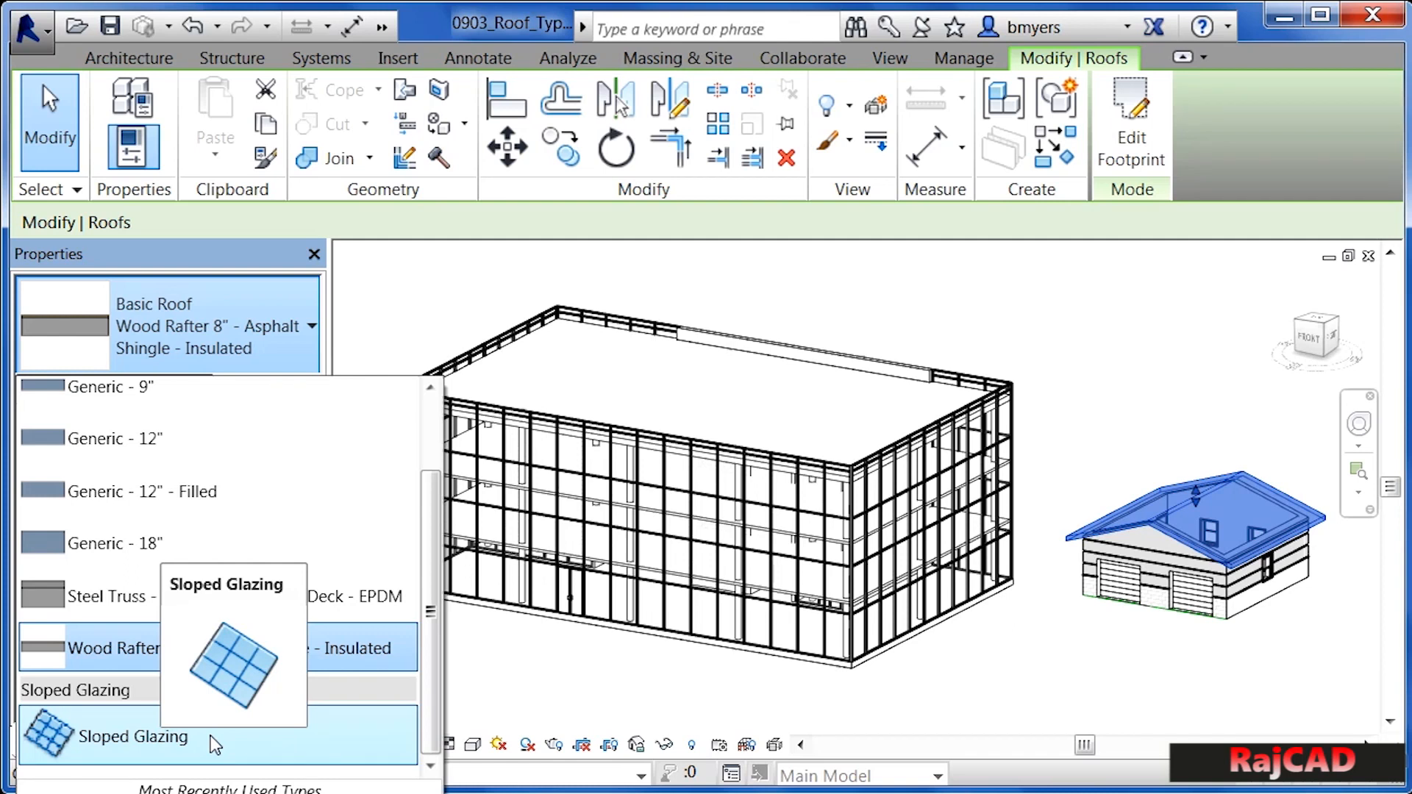
{"action": "left_click_drag", "start_coordinate": [428, 593], "coordinate": [427, 483]}
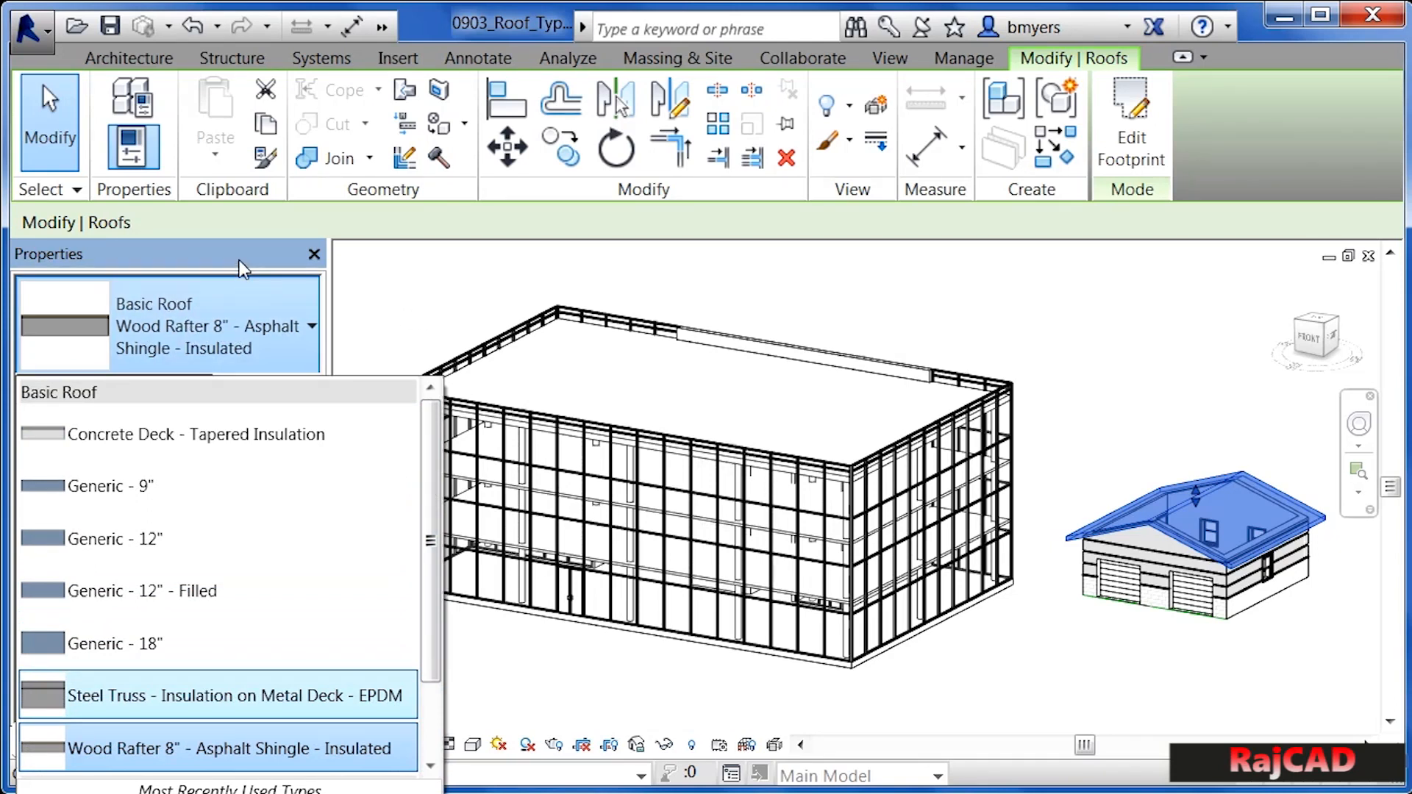
{"action": "left_click", "coordinate": [453, 273]}
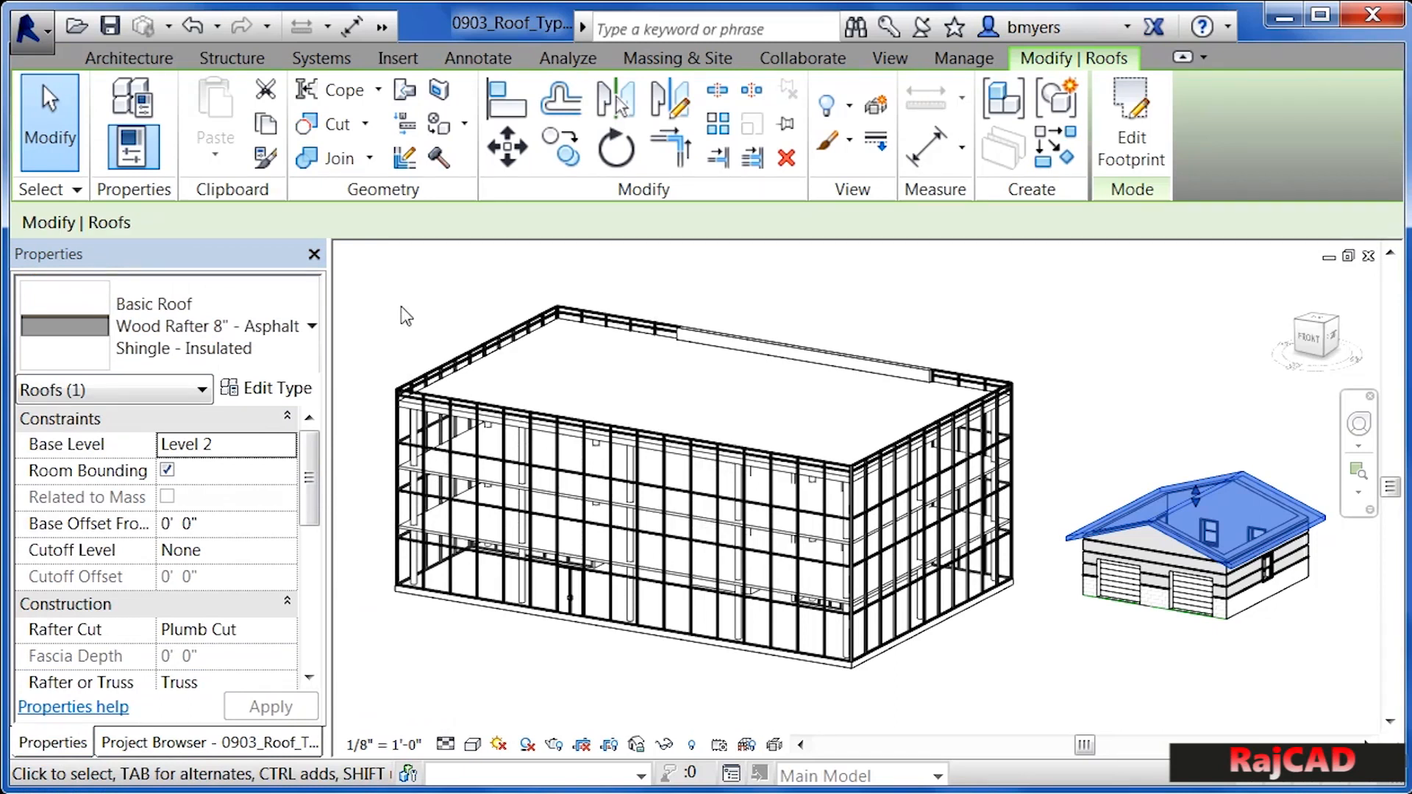
Try a 5 1/2" thickness for the structure layer in the gable roof's type assembly, and restore it to 7 1/2"
{"action": "left_click", "coordinate": [275, 390]}
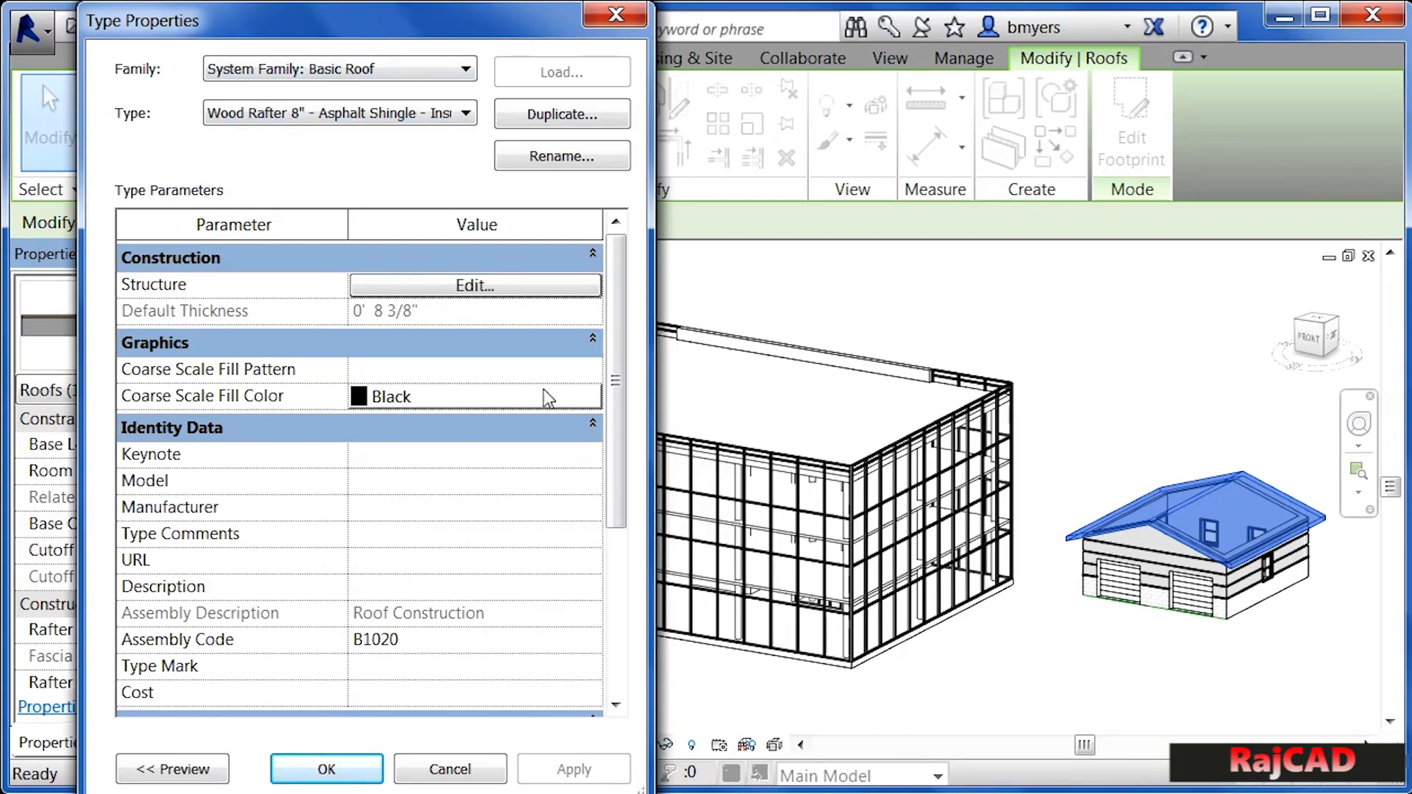
{"action": "left_click", "coordinate": [520, 289]}
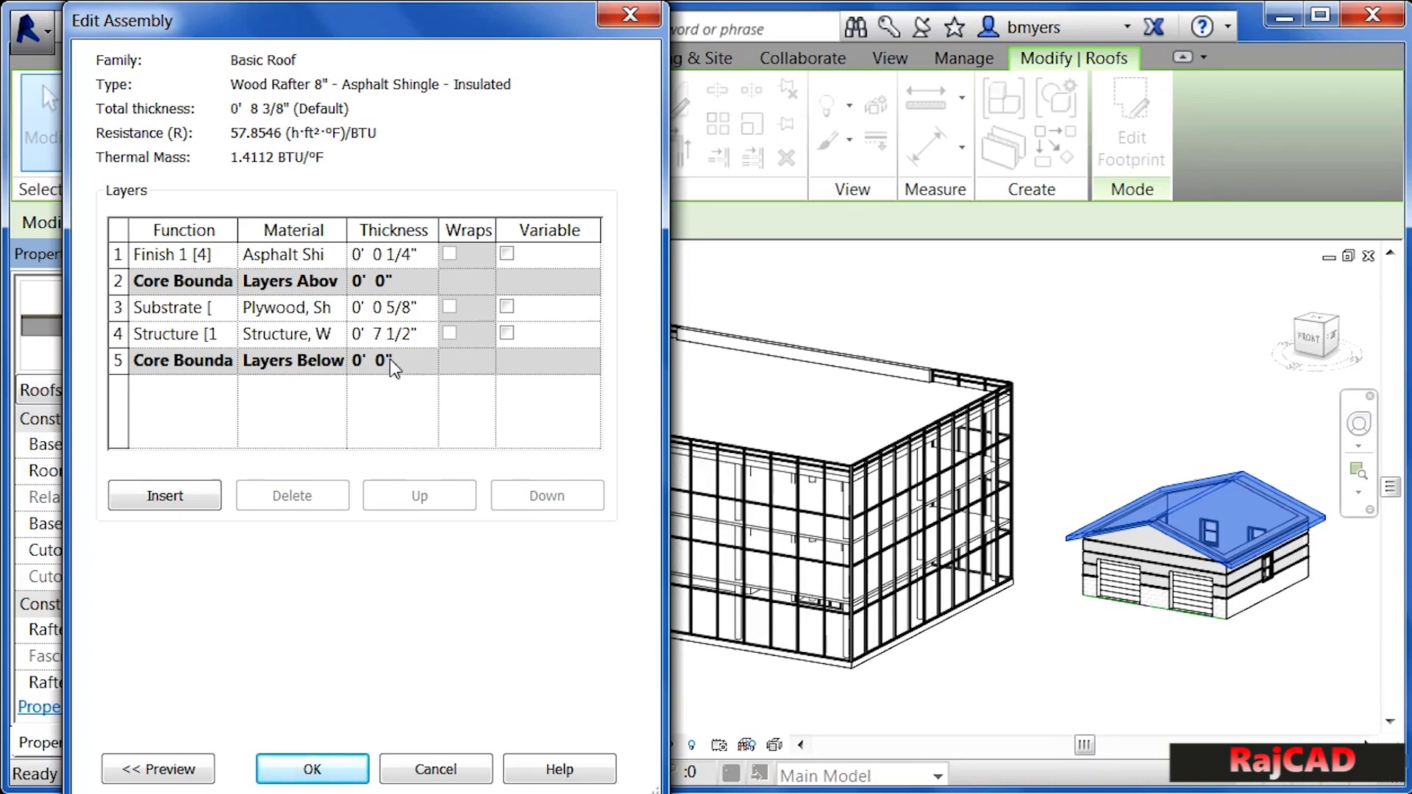
{"action": "left_click", "coordinate": [383, 335]}
{"action": "double_click", "coordinate": [375, 335]}
{"action": "type", "text": "5"}
{"action": "left_click", "coordinate": [428, 311]}
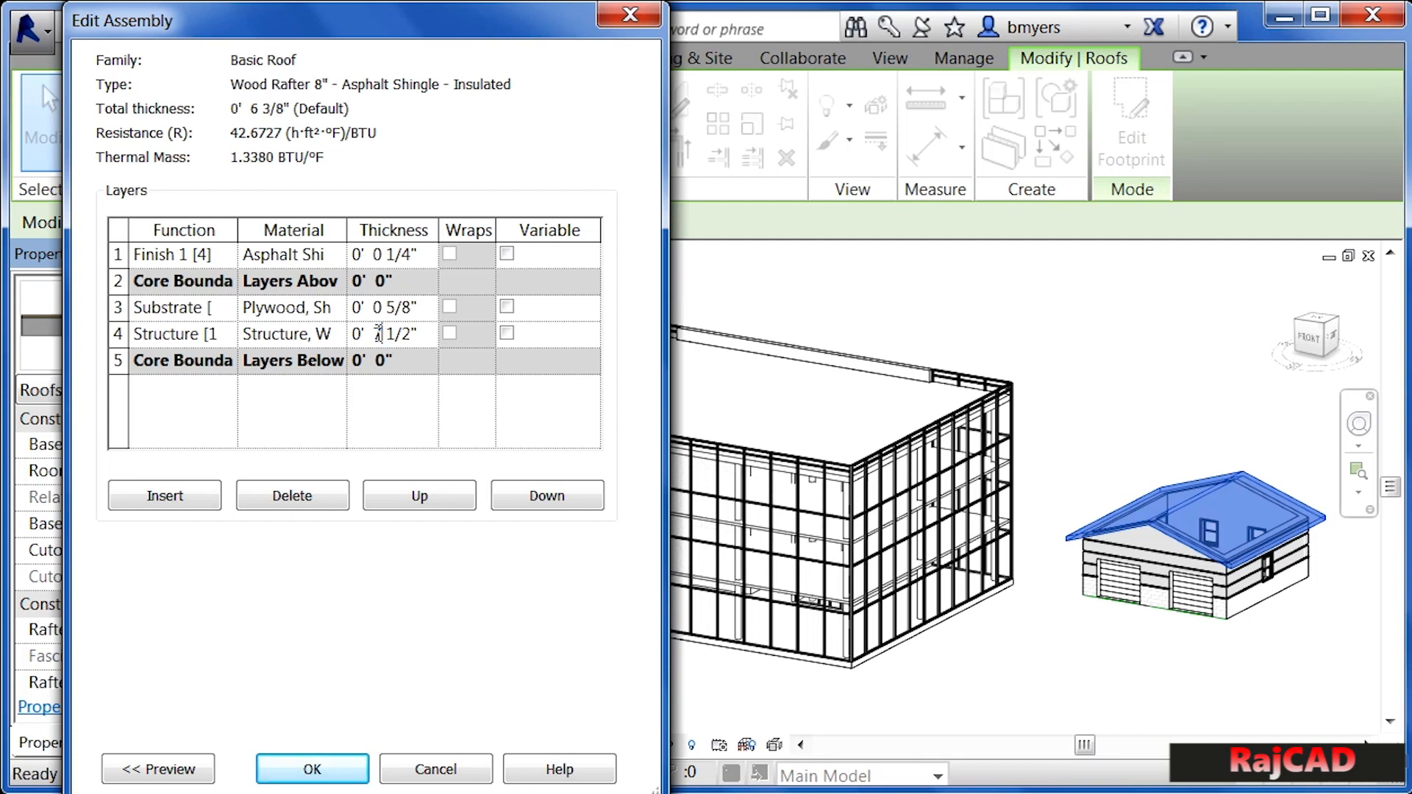
{"action": "left_click", "coordinate": [428, 304]}
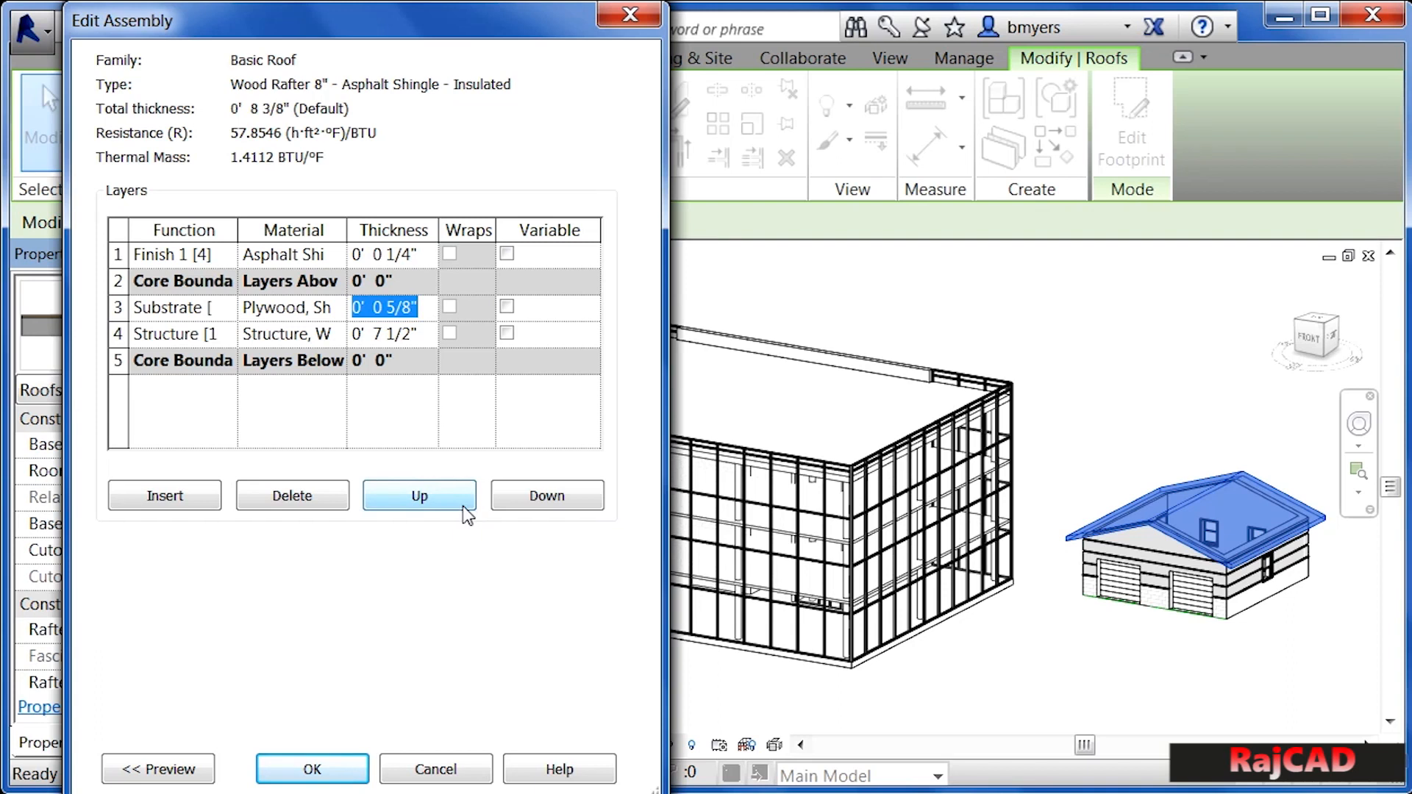
Accept the layer assembly and reopen the gable roof type's structure to examine its layers
{"action": "left_click_drag", "start_coordinate": [375, 33], "coordinate": [694, 33]}
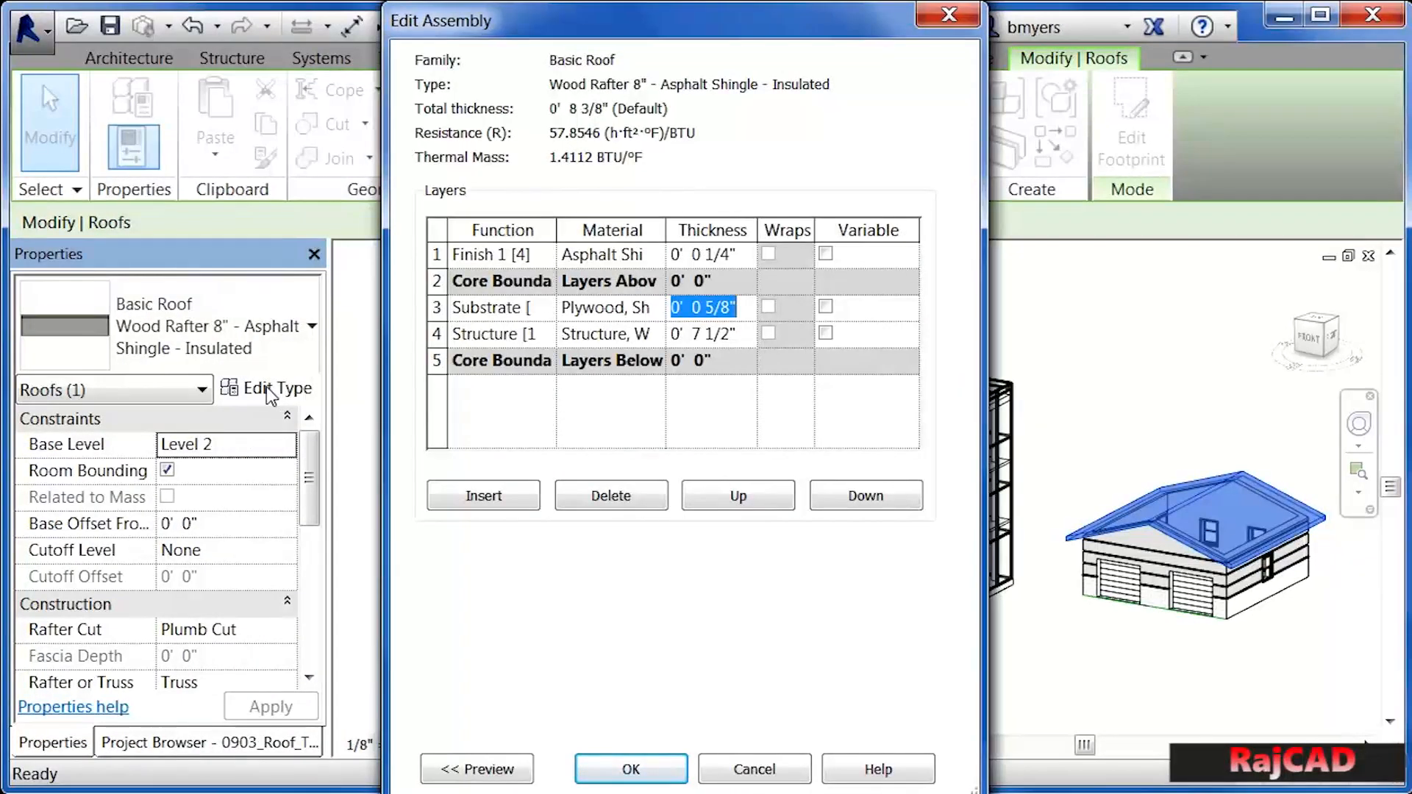
{"action": "left_click", "coordinate": [663, 778]}
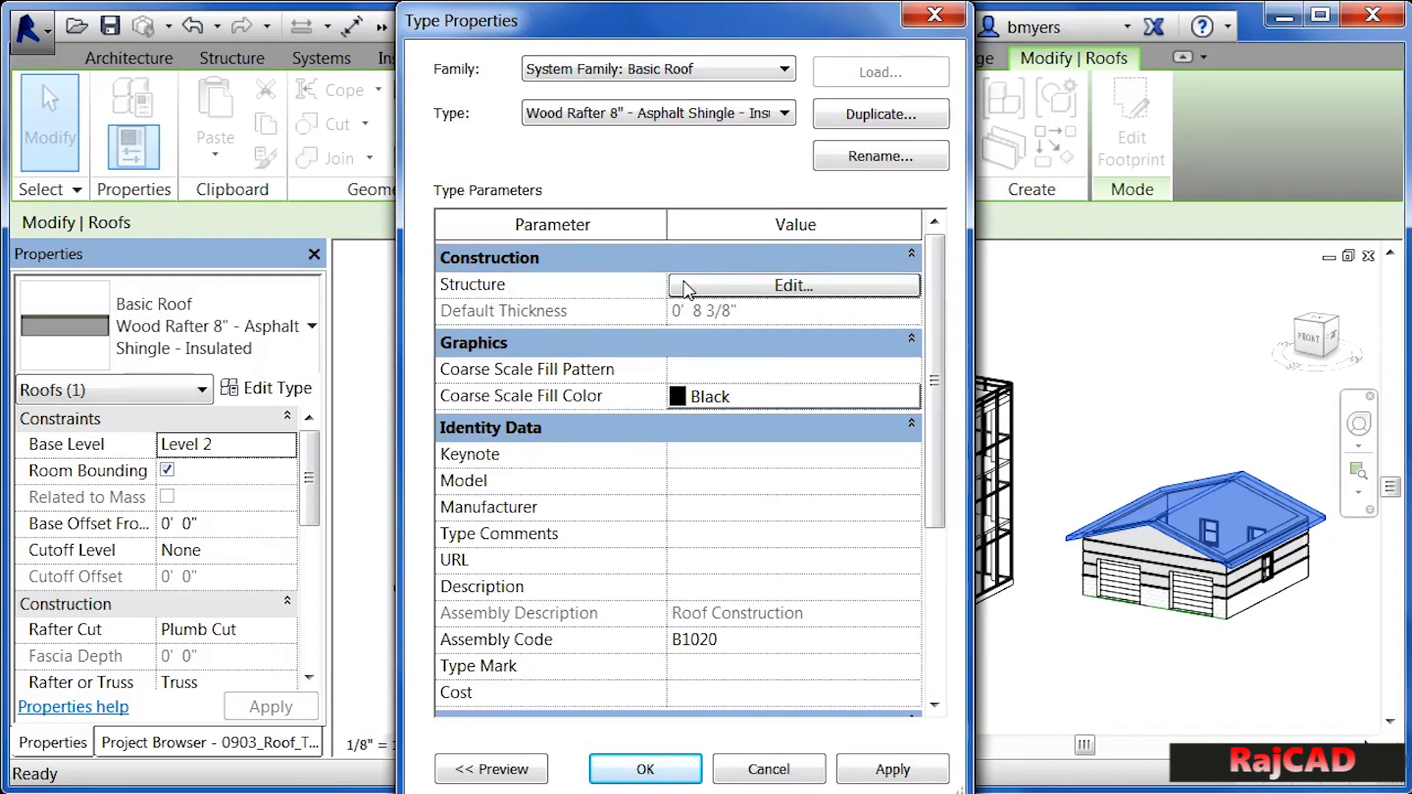
{"action": "left_click", "coordinate": [684, 287]}
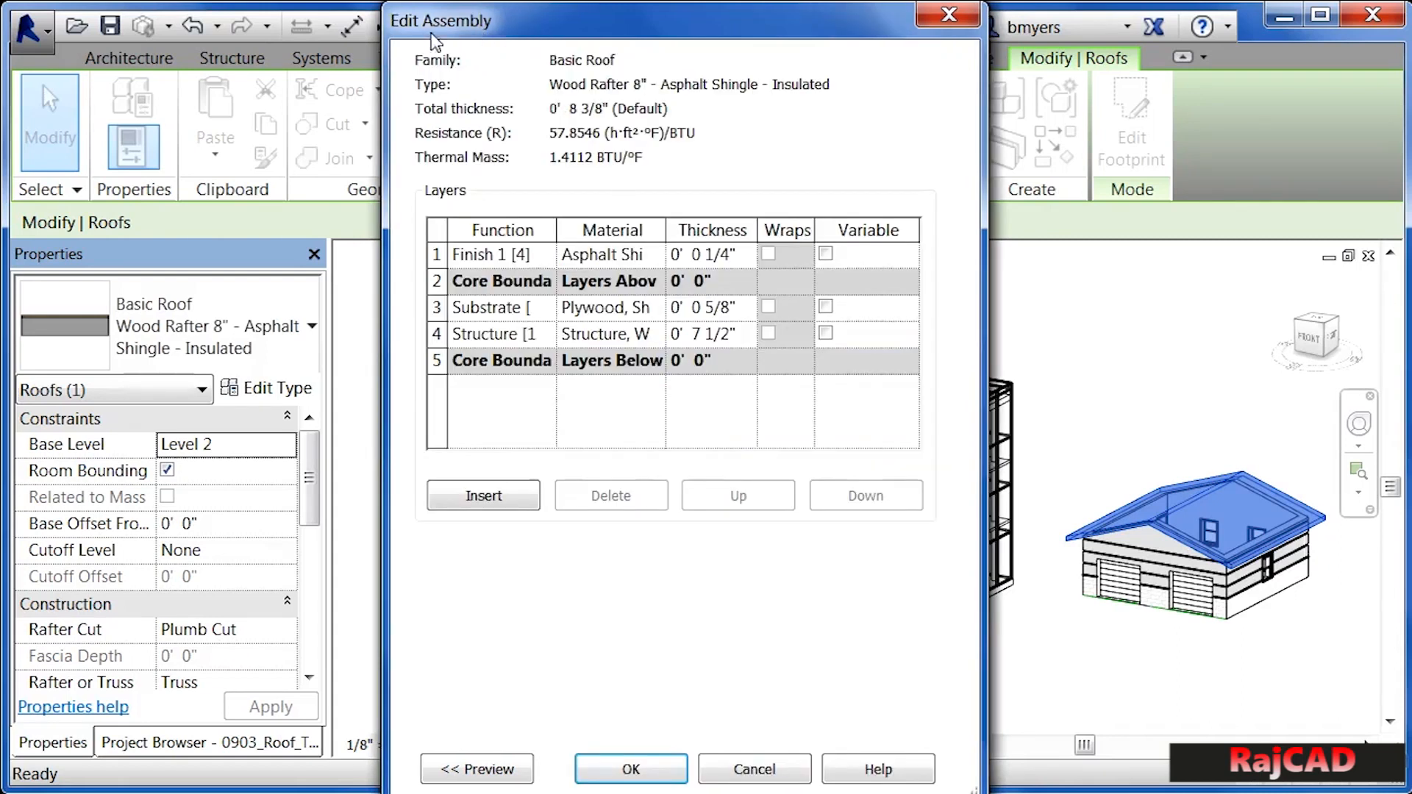